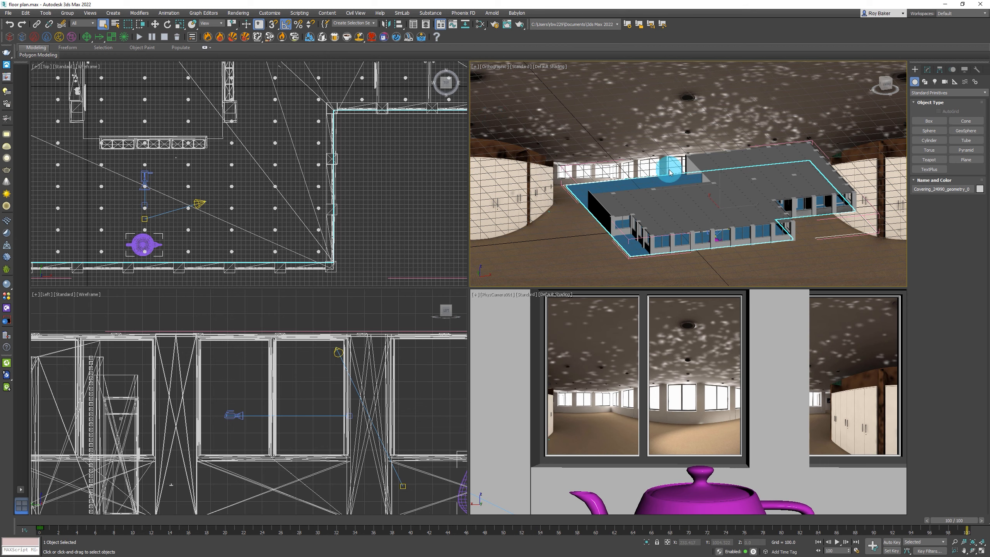
- Set the V-Ray camera type to Spherical in the render setup
{"action": "scroll", "coordinate": [736, 267], "scroll_direction": "up", "scroll_amount": 6}
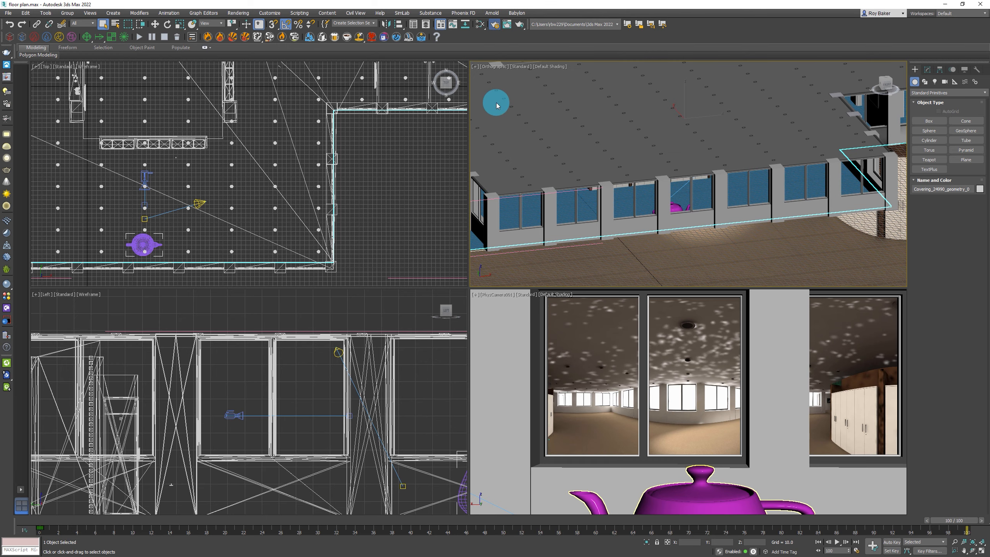
{"action": "key", "text": "F10"}
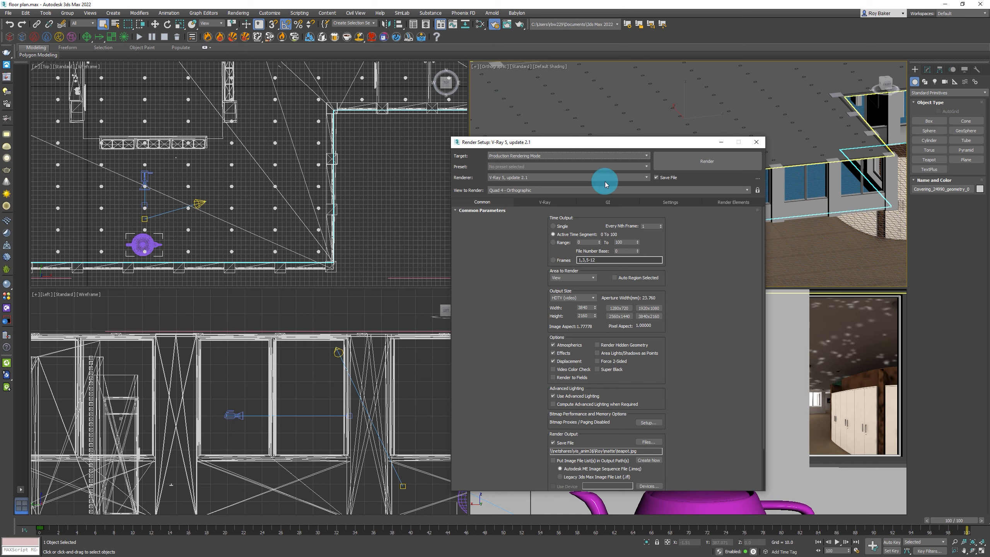
{"action": "left_click", "coordinate": [537, 206]}
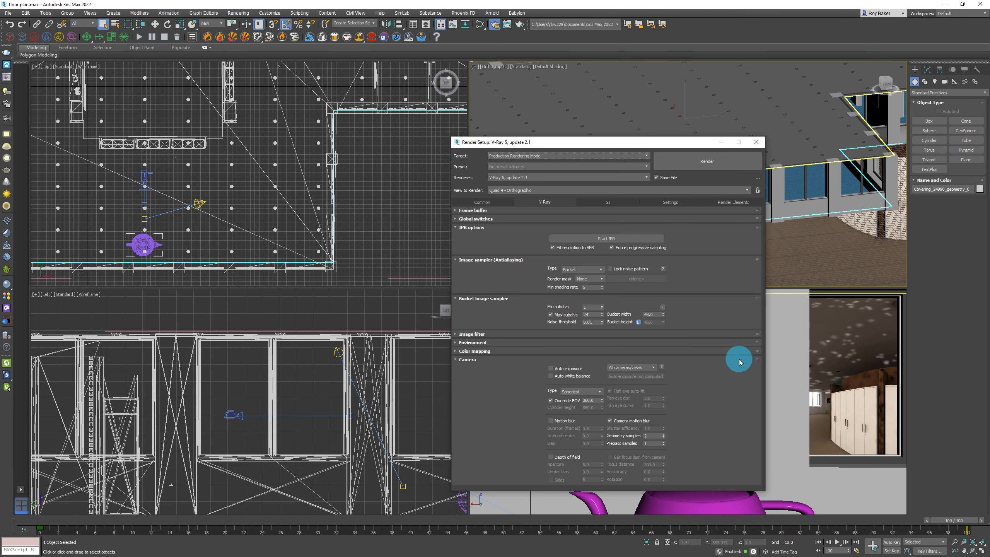
{"action": "left_click", "coordinate": [594, 394]}
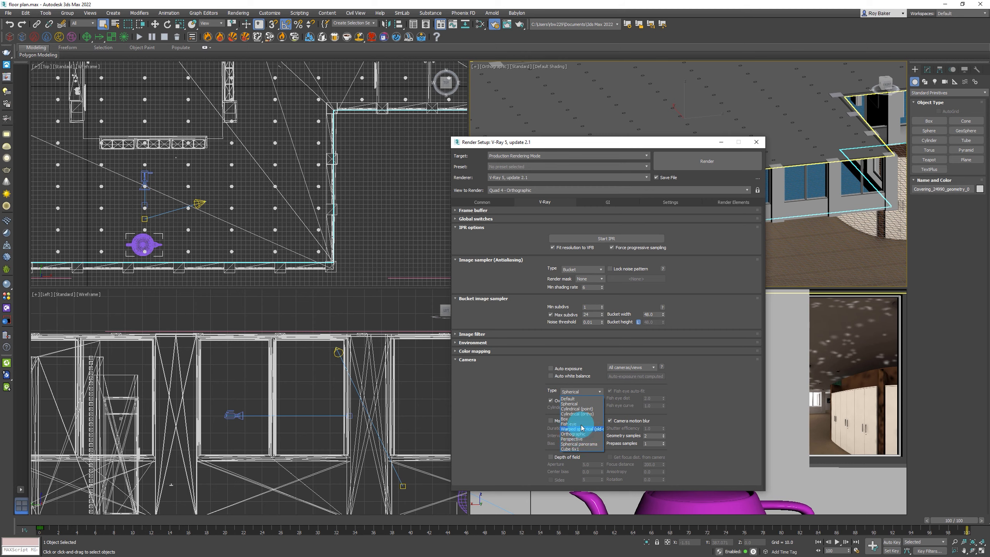
{"action": "left_click", "coordinate": [563, 403]}
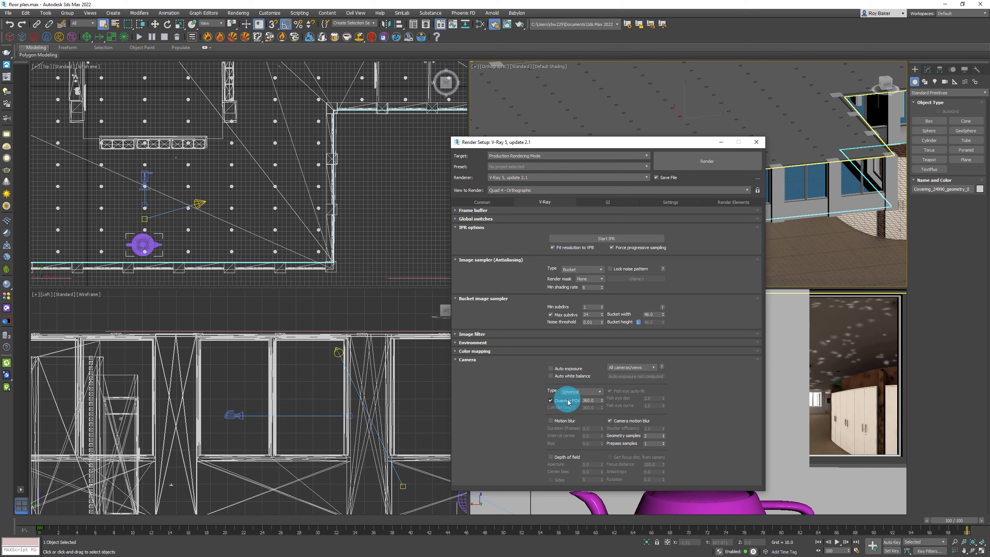
- Review the common render settings, including time output, output size and the render output file path, and put Render Setup away
{"action": "left_click", "coordinate": [492, 200]}
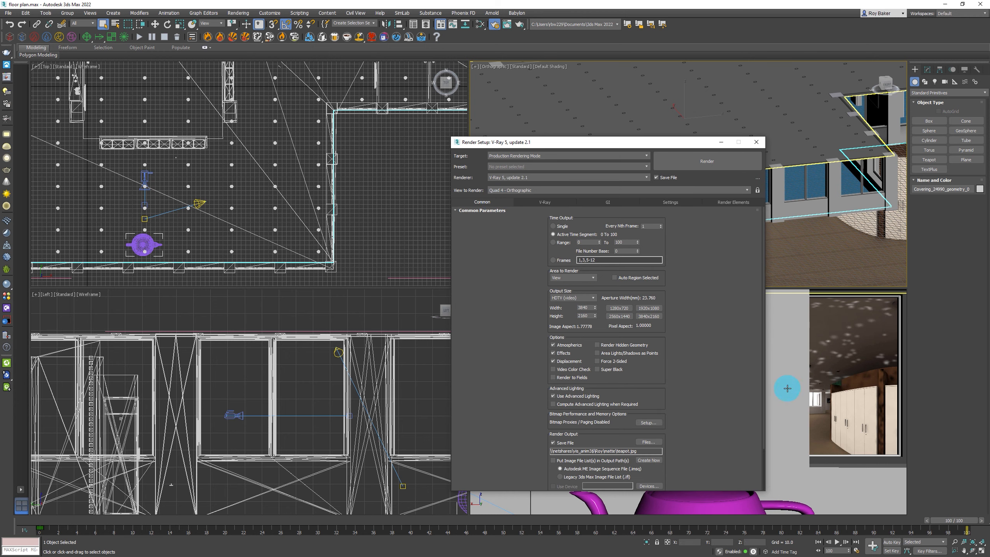
{"action": "scroll", "coordinate": [736, 363], "scroll_direction": "down", "scroll_amount": 2}
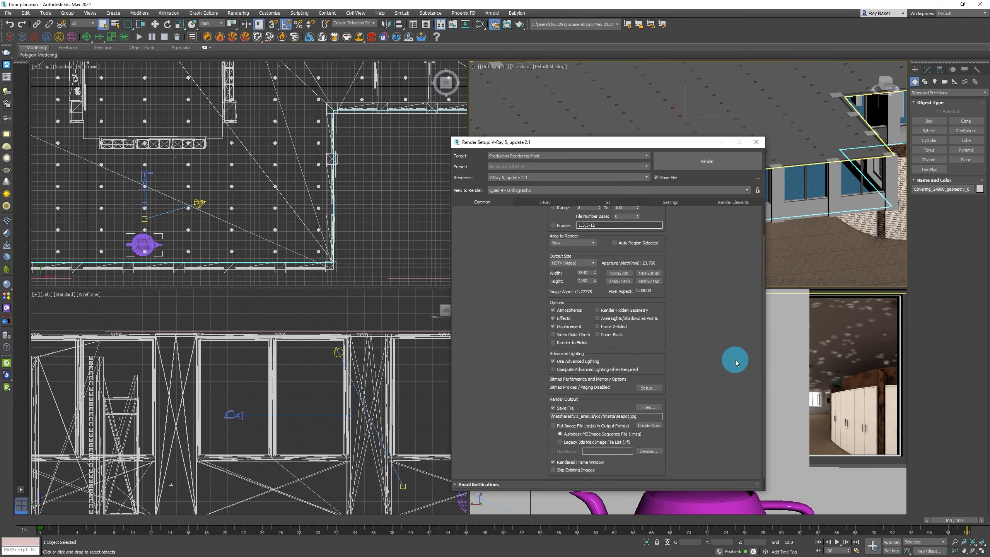
{"action": "scroll", "coordinate": [736, 362], "scroll_direction": "down", "scroll_amount": 1}
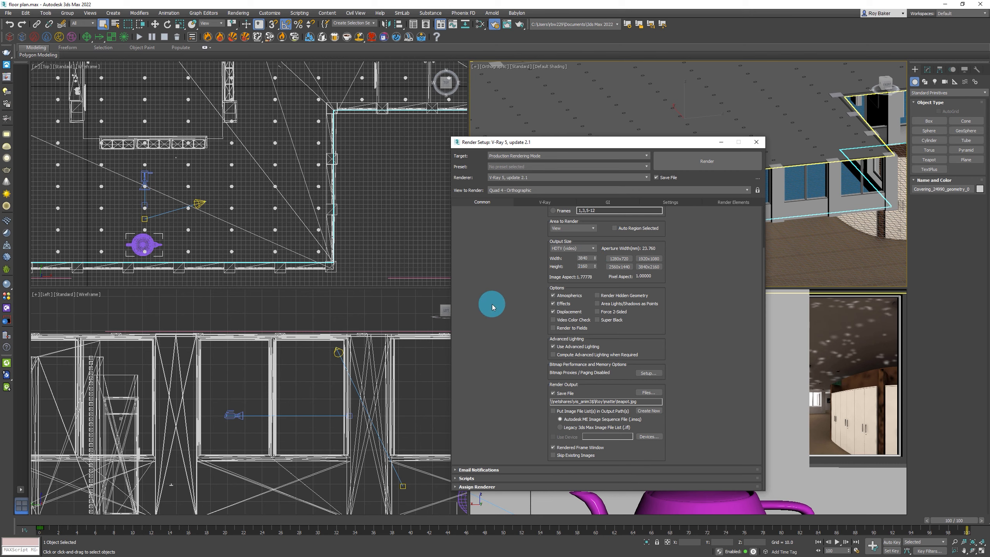
{"action": "scroll", "coordinate": [494, 307], "scroll_direction": "up", "scroll_amount": 3}
{"action": "scroll", "coordinate": [494, 308], "scroll_direction": "down", "scroll_amount": 3}
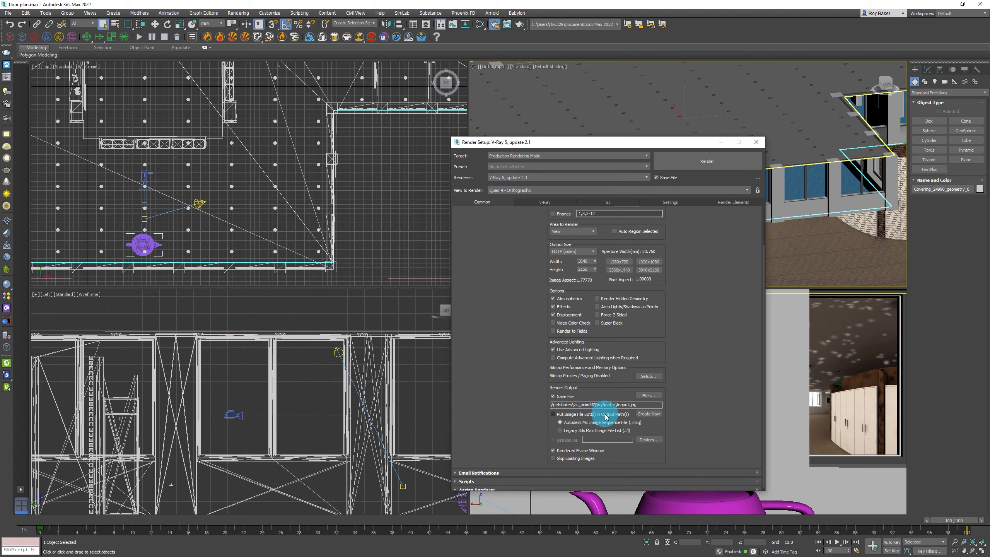
{"action": "double_click", "coordinate": [627, 404]}
{"action": "double_click", "coordinate": [602, 405]}
{"action": "left_click", "coordinate": [720, 144]}
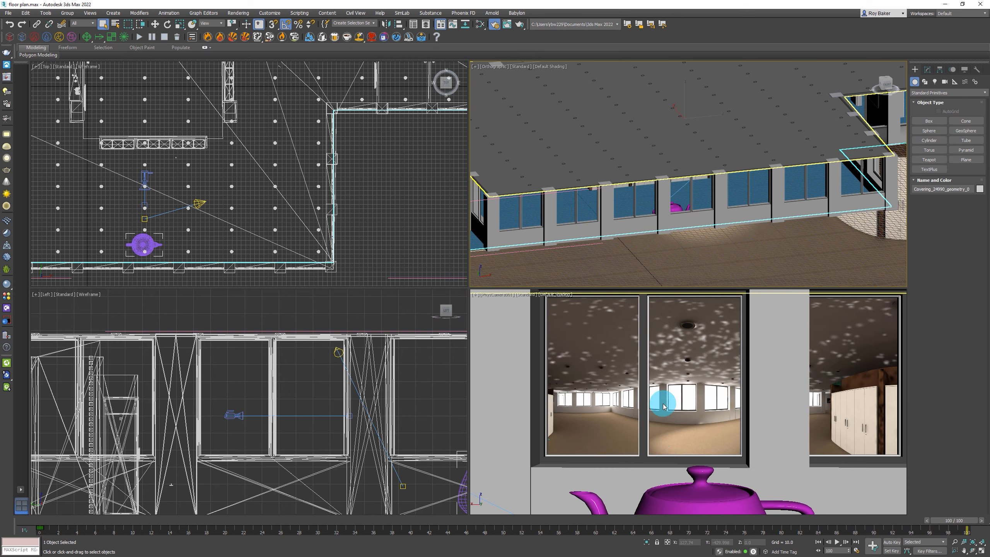
- Turn off Renderable in the teapot's object properties
{"action": "left_click", "coordinate": [715, 495]}
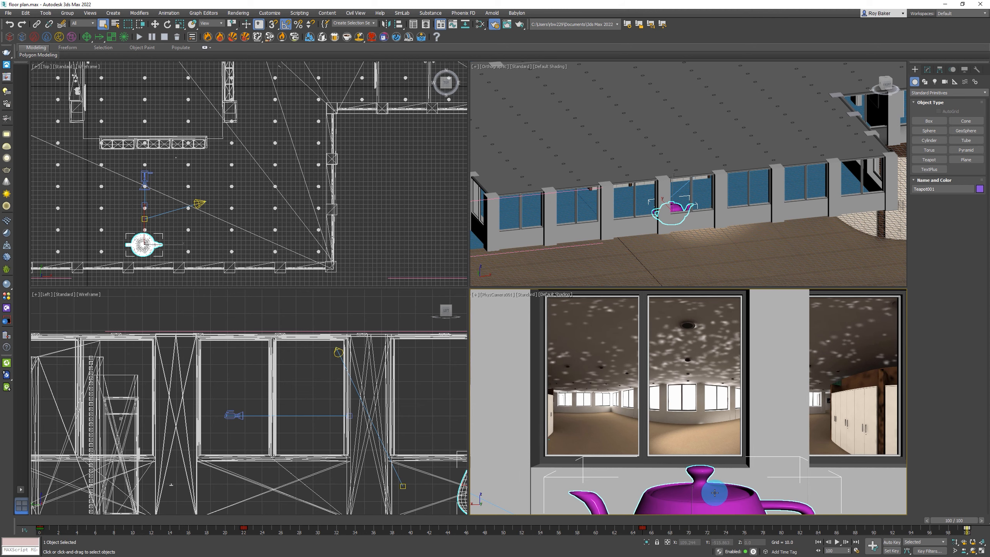
{"action": "right_click", "coordinate": [716, 495]}
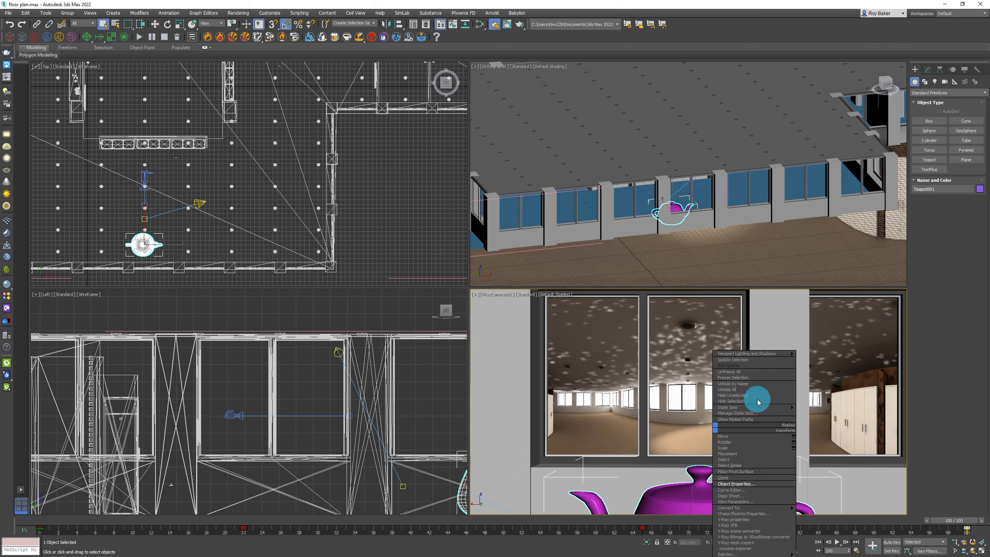
{"action": "left_click", "coordinate": [741, 484]}
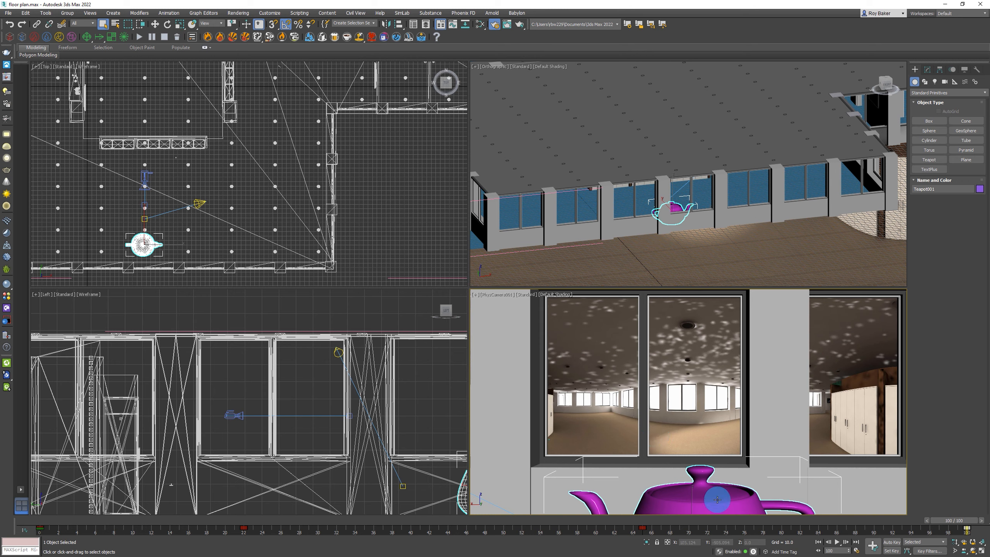
{"action": "right_click", "coordinate": [697, 490]}
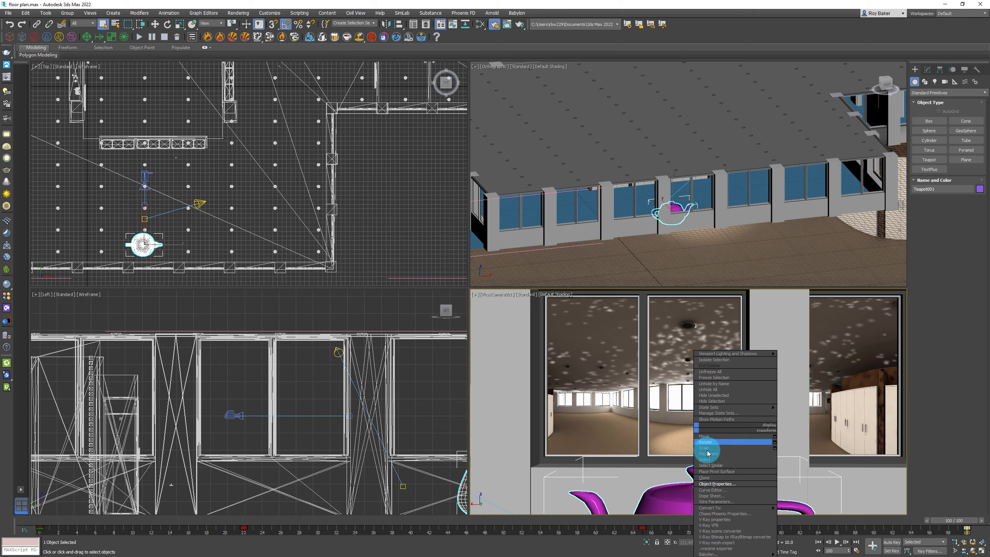
{"action": "left_click", "coordinate": [719, 485]}
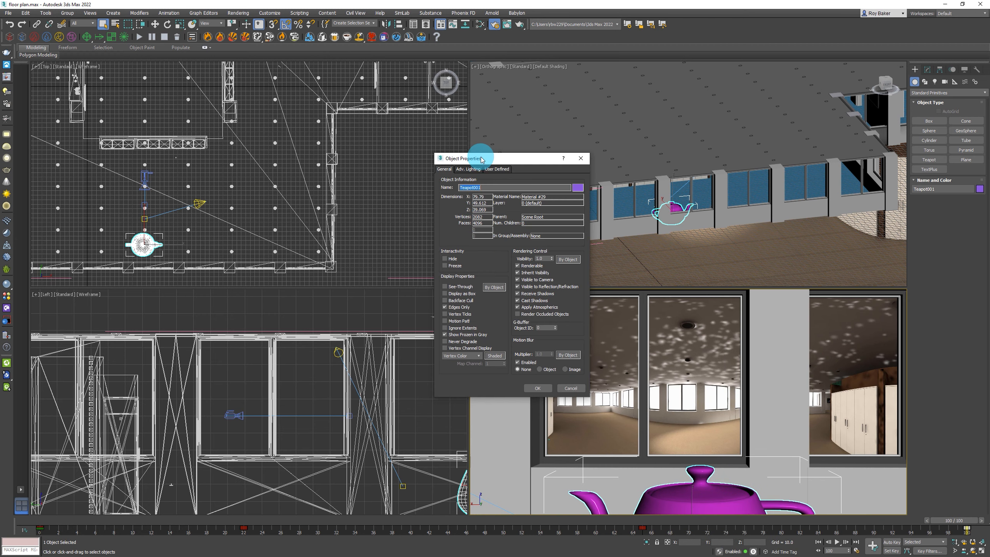
{"action": "left_click", "coordinate": [530, 265]}
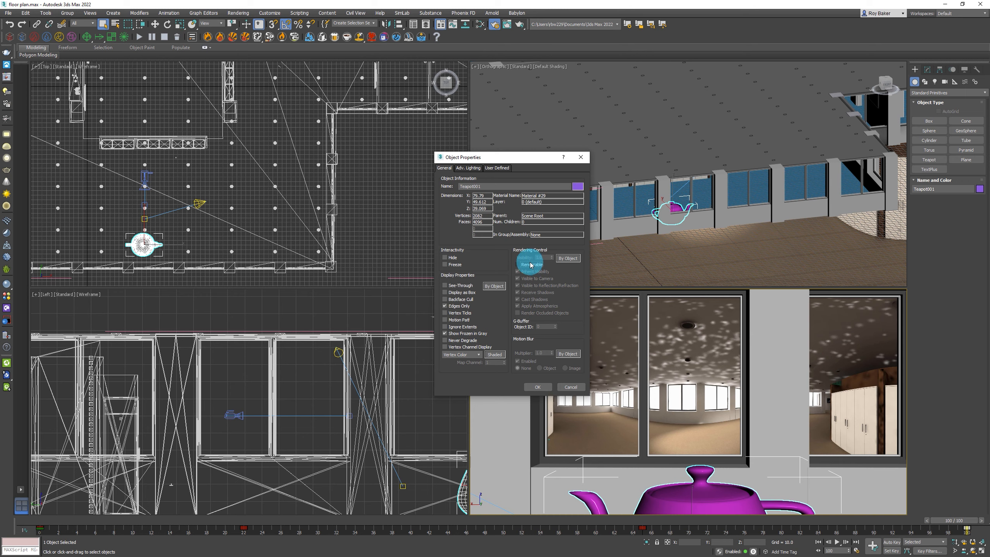
{"action": "left_click", "coordinate": [538, 388]}
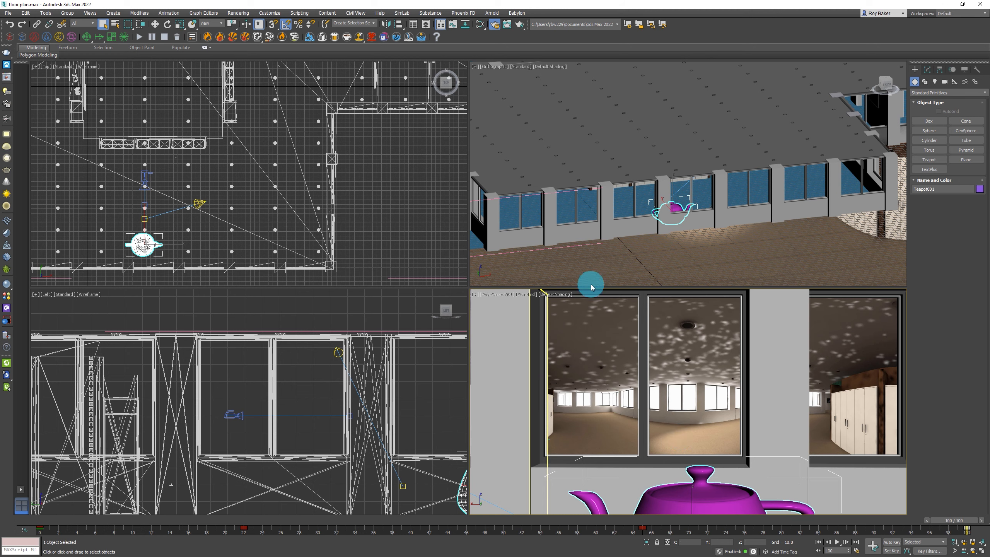
- Turn off Use Map for the background environment map so the plain background colour is used
{"action": "left_click", "coordinate": [238, 13]}
{"action": "left_click", "coordinate": [265, 112]}
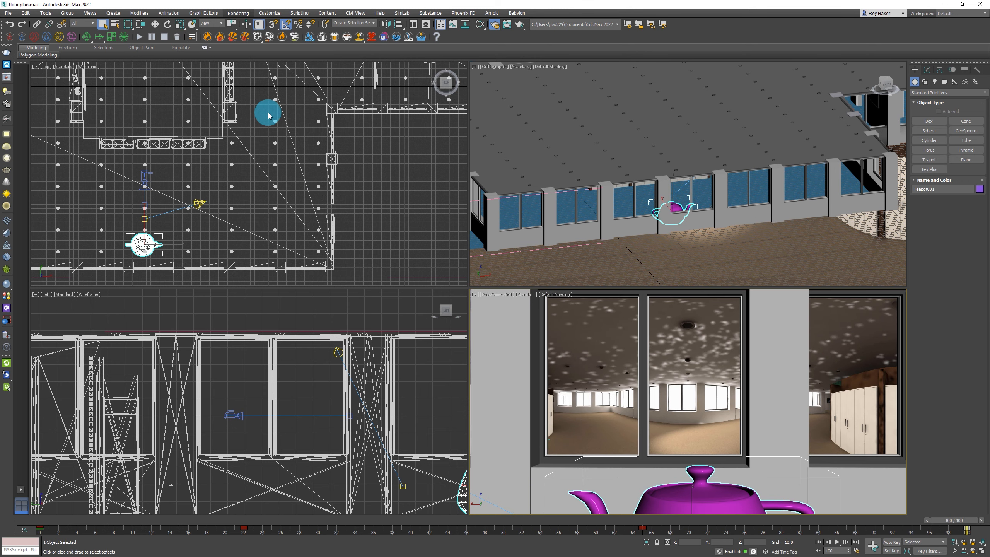
{"action": "left_click", "coordinate": [747, 94]}
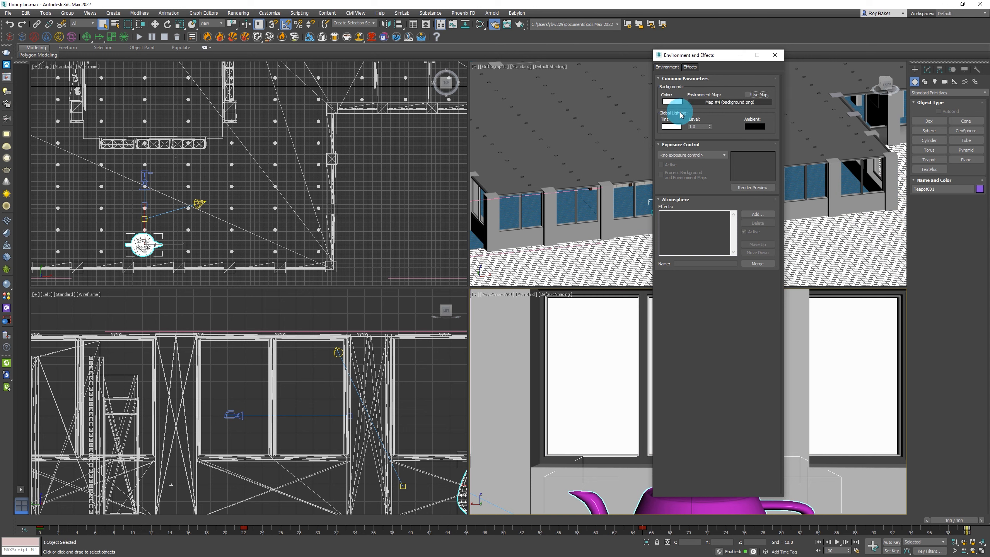
{"action": "left_click", "coordinate": [666, 104]}
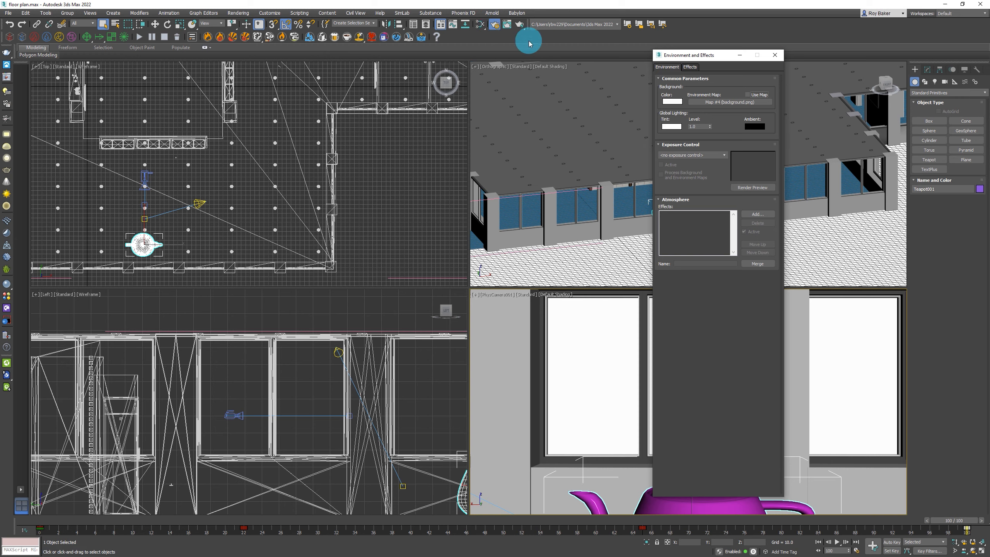
- Examine the global illumination, irradiance map and V-Ray GI environment settings in the render setup, and close the open settings windows
{"action": "left_click", "coordinate": [494, 24]}
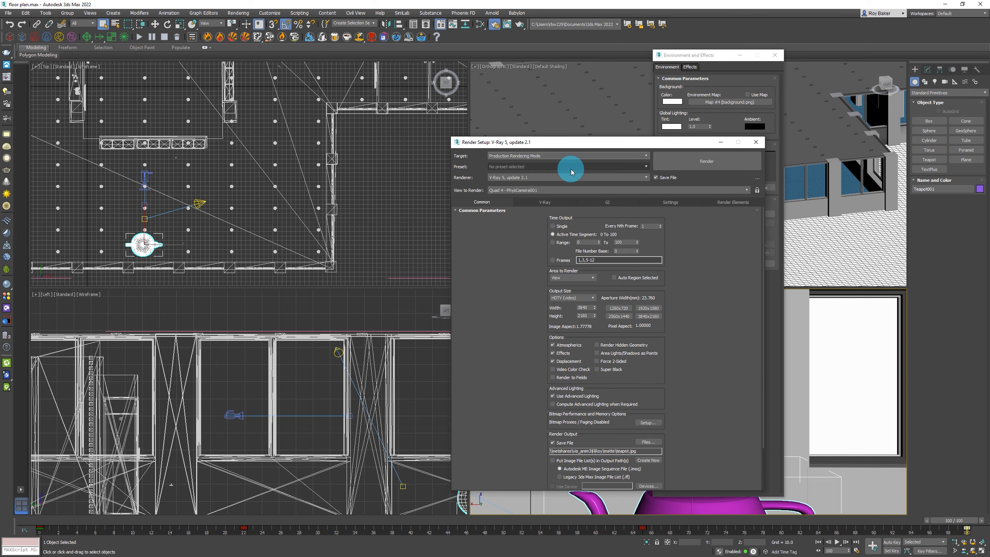
{"action": "left_click", "coordinate": [534, 204]}
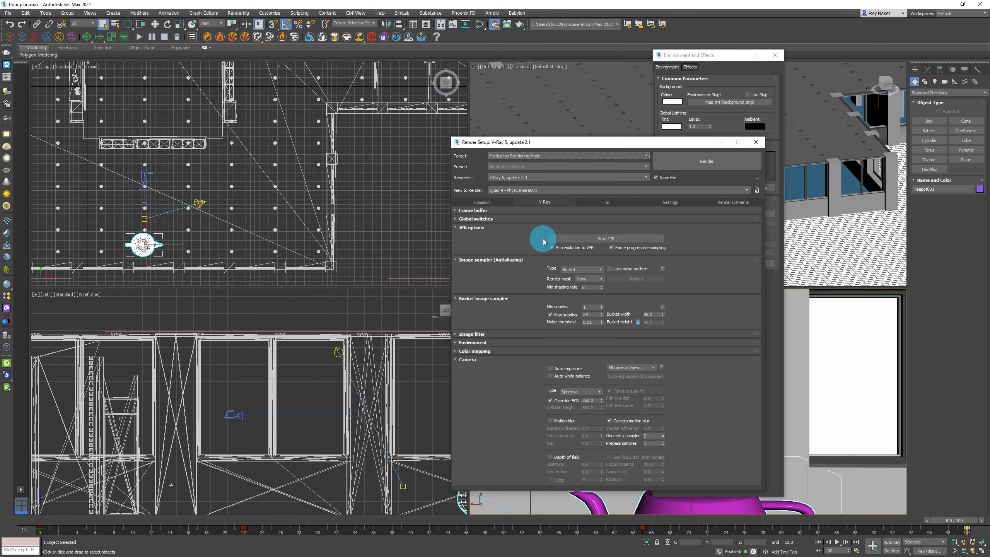
{"action": "left_click", "coordinate": [602, 203]}
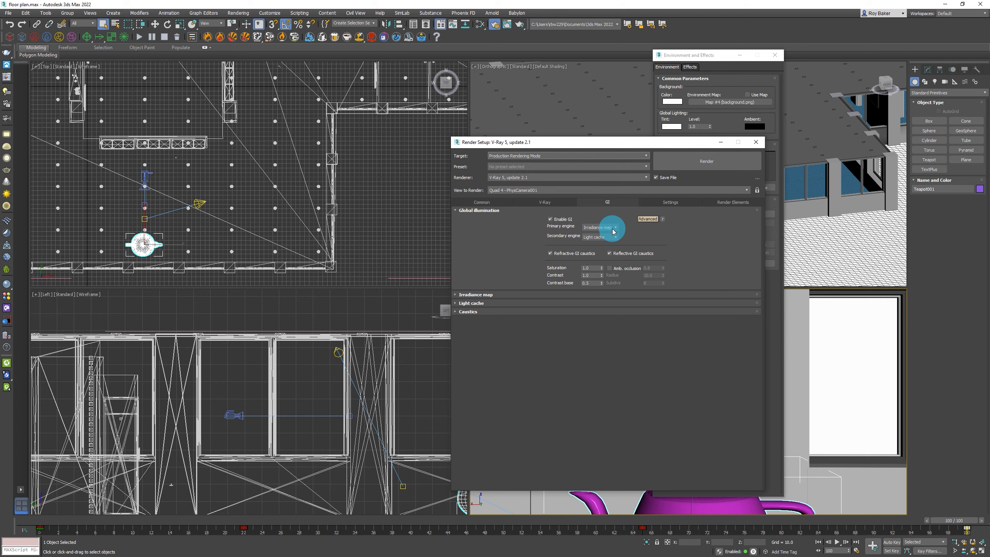
{"action": "left_click", "coordinate": [492, 296]}
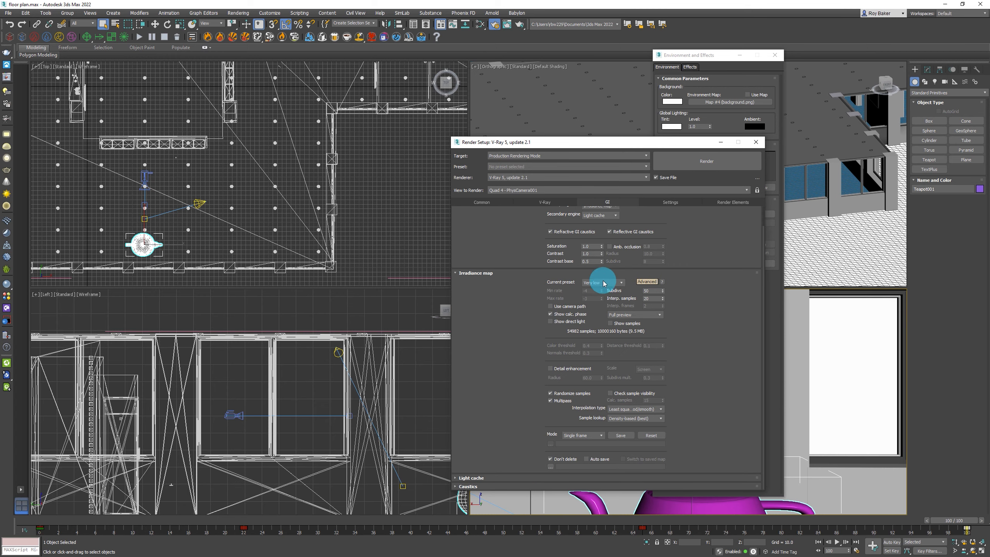
{"action": "left_click", "coordinate": [549, 202]}
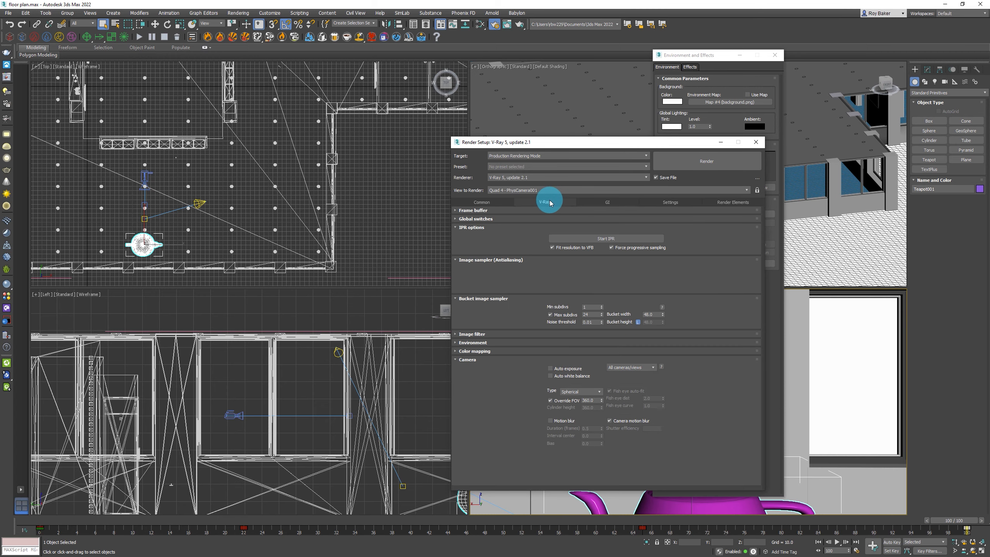
{"action": "left_click", "coordinate": [472, 343]}
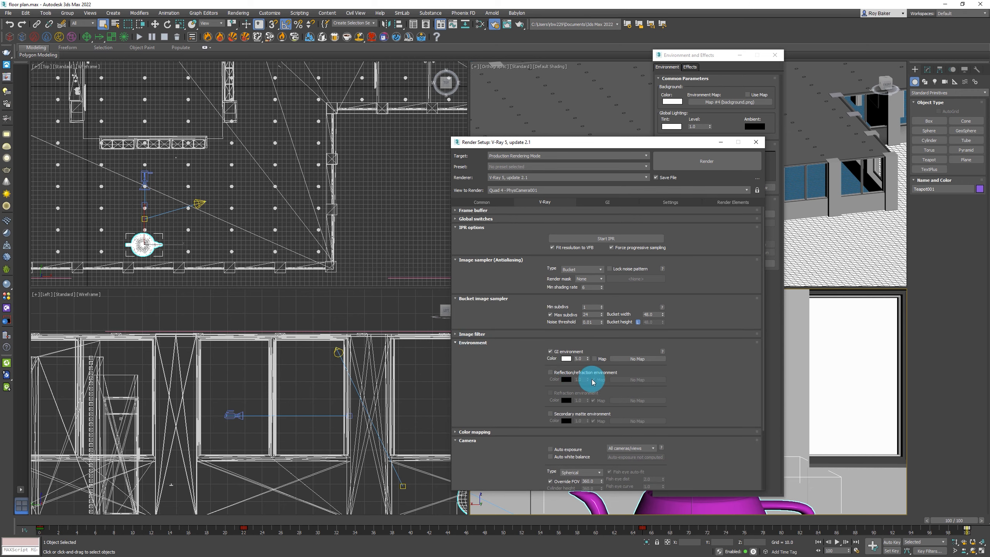
{"action": "left_click", "coordinate": [549, 354]}
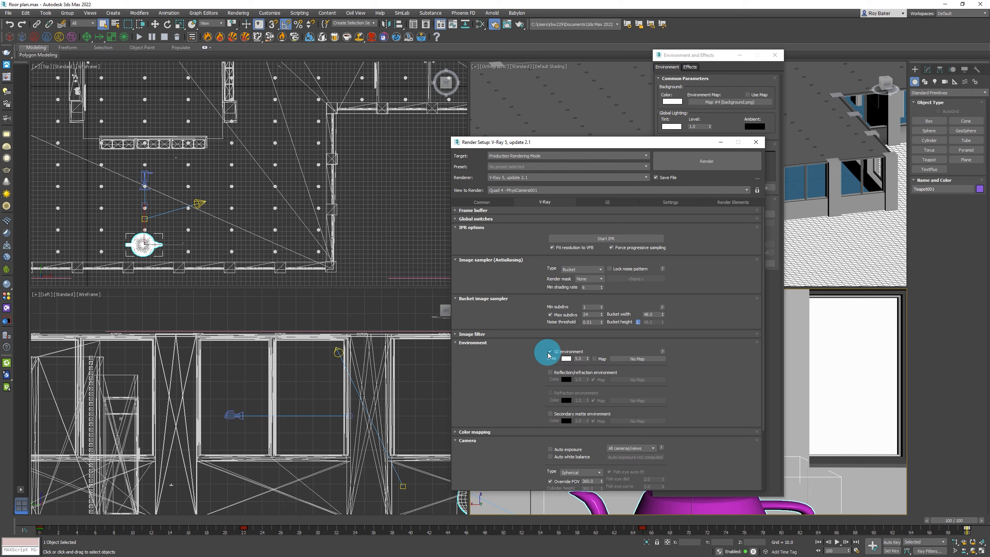
{"action": "left_click", "coordinate": [755, 142]}
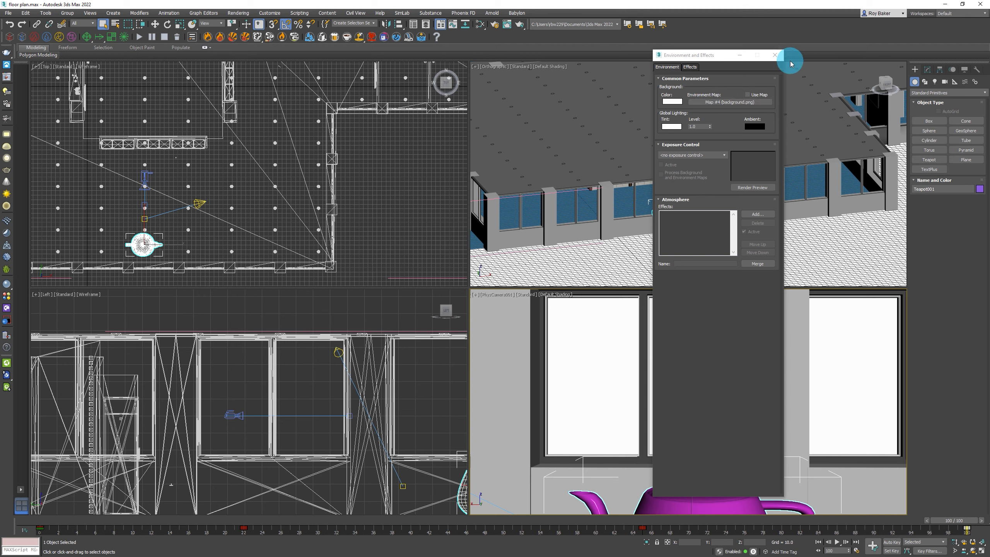
{"action": "left_click", "coordinate": [775, 55]}
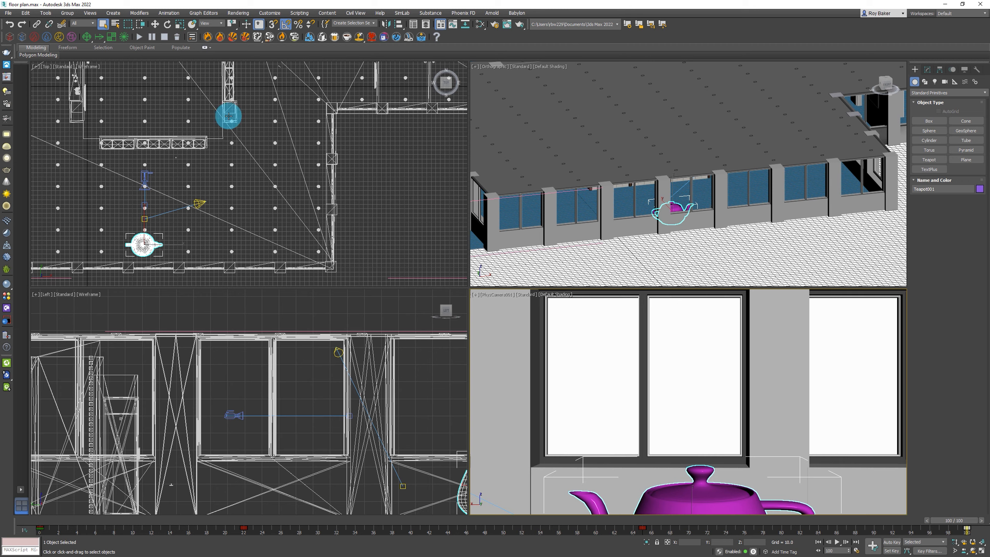
- View the rendered image background.png from the 360 pano video matte folder, inspect it and close it
{"action": "left_click", "coordinate": [8, 14]}
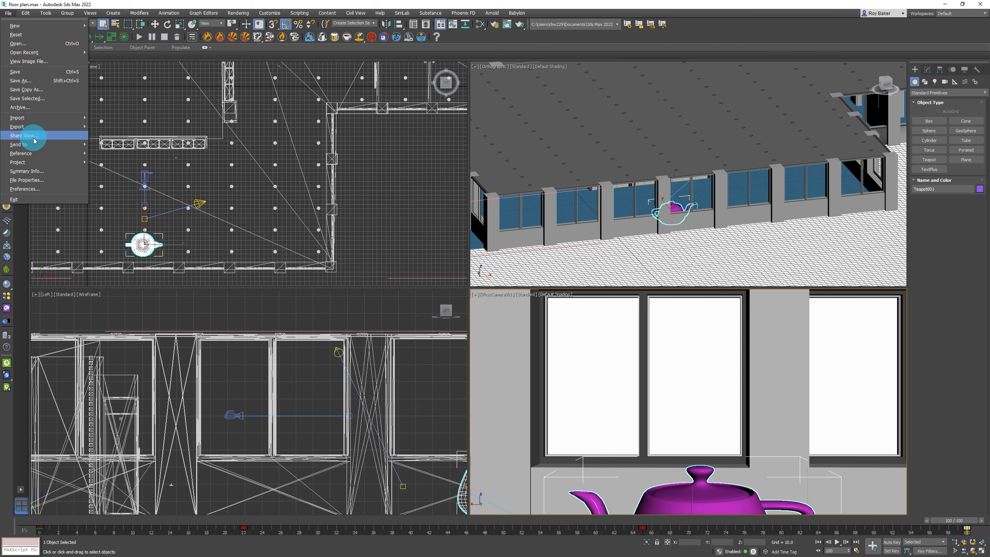
{"action": "left_click", "coordinate": [21, 62]}
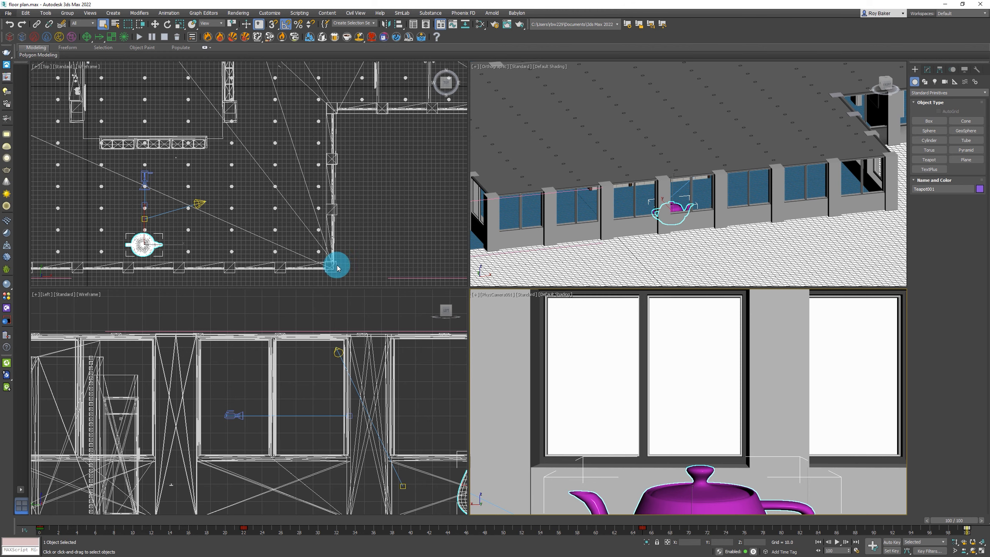
{"action": "left_click", "coordinate": [170, 95]}
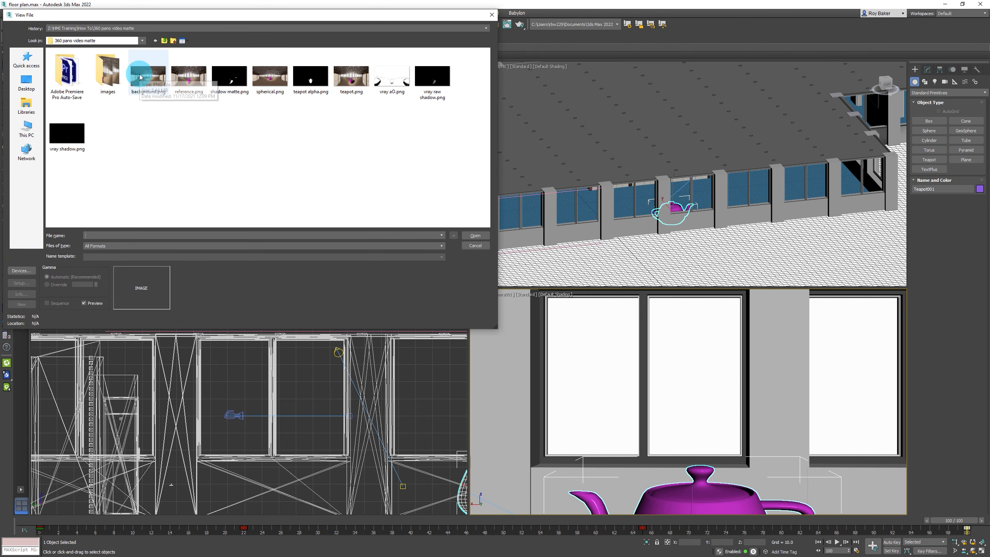
{"action": "left_click", "coordinate": [476, 236]}
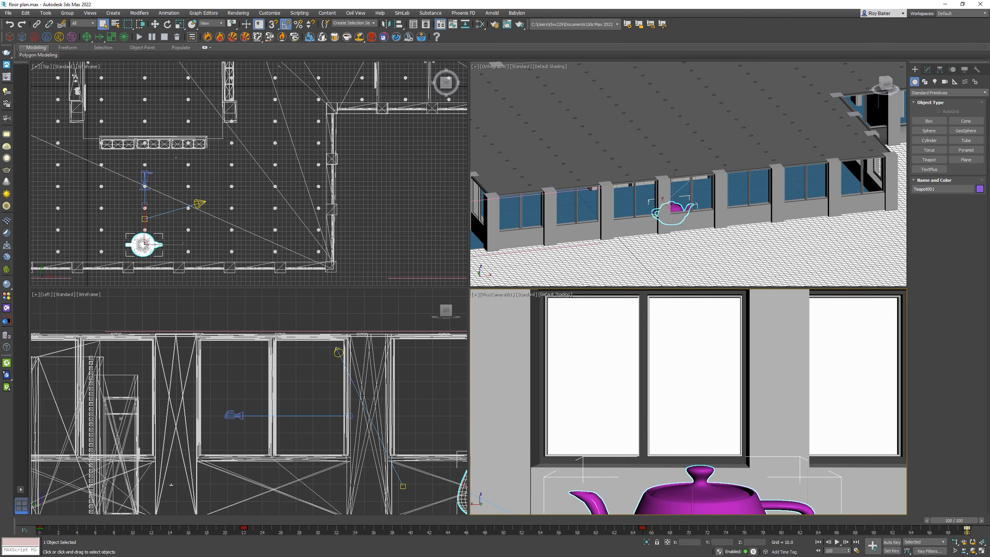
{"action": "left_click_drag", "start_coordinate": [55, 197], "coordinate": [395, 58]}
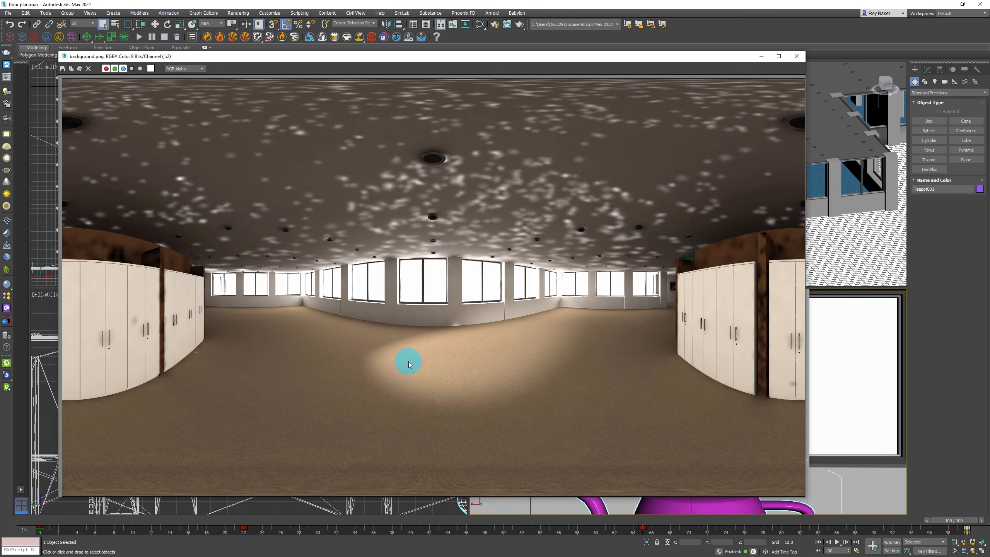
{"action": "left_click", "coordinate": [796, 56]}
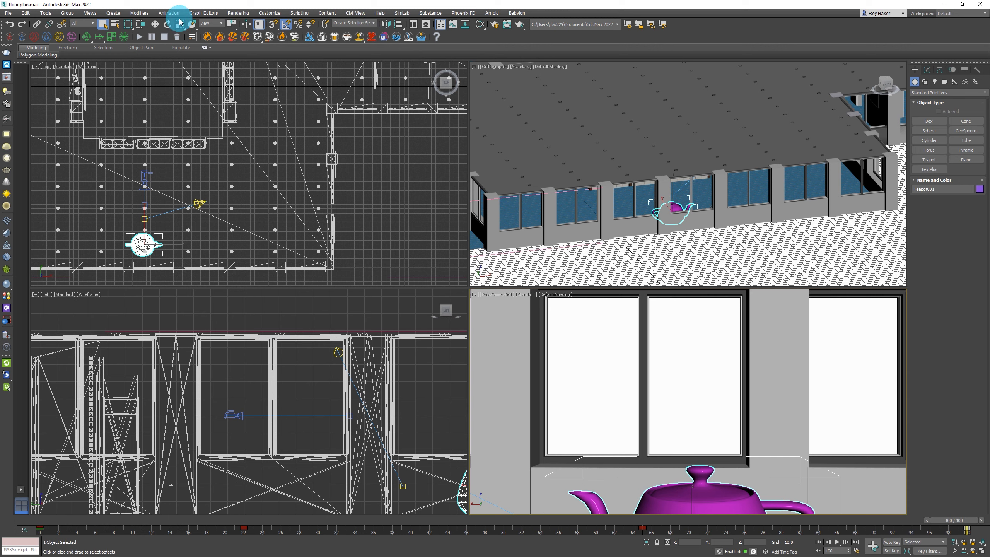
- Turn on Use Map for the background.png environment map in the environment settings
{"action": "left_click", "coordinate": [239, 13]}
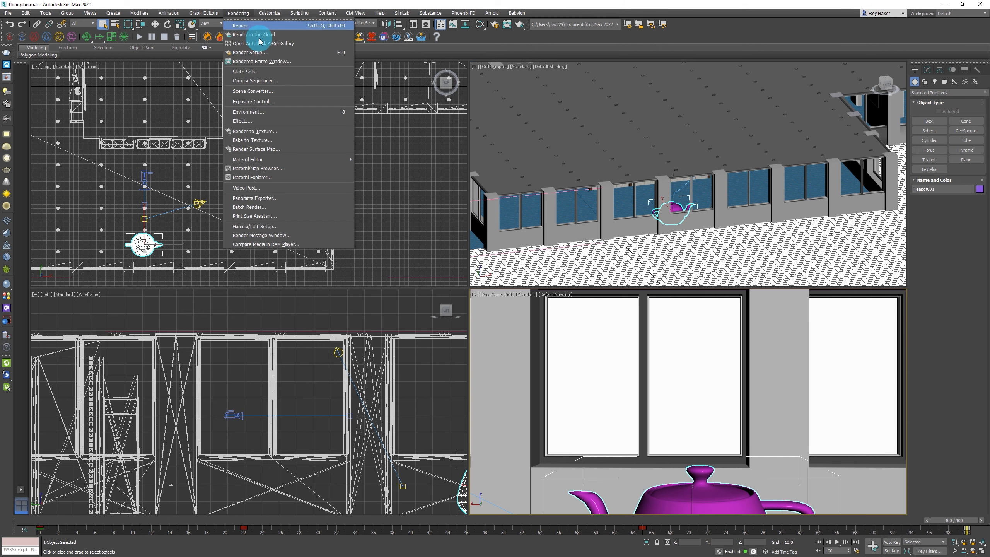
{"action": "left_click", "coordinate": [269, 111]}
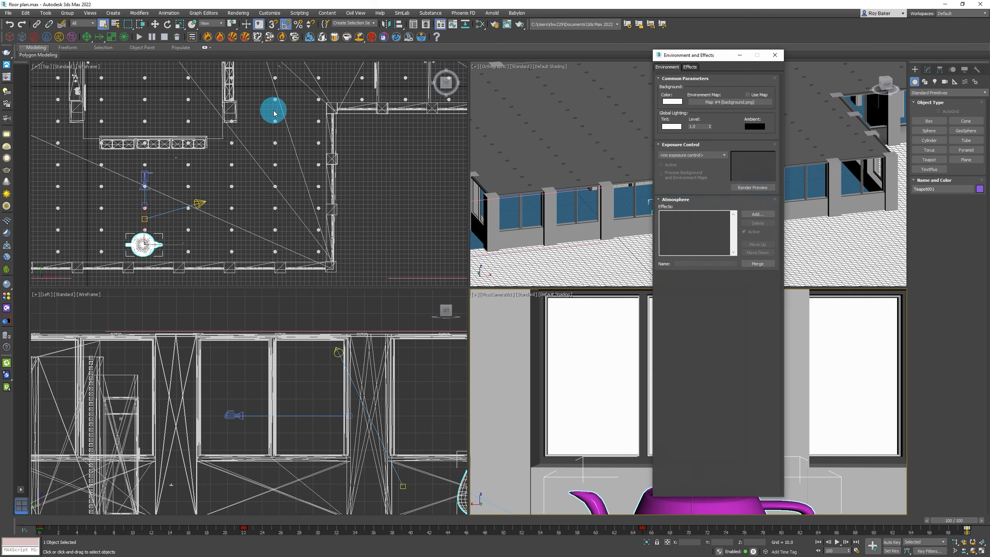
{"action": "left_click", "coordinate": [763, 97]}
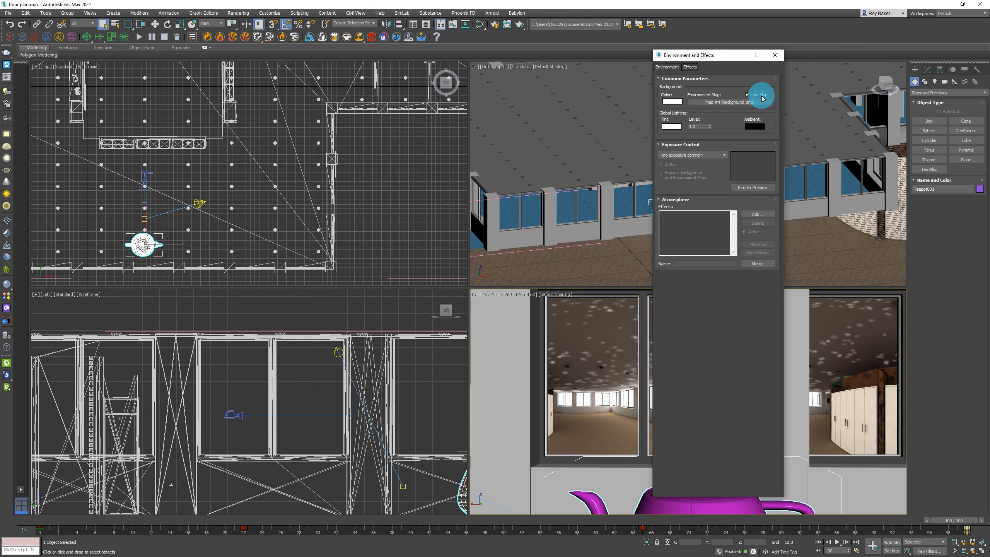
- Examine the background bitmap's coordinates and environment mapping options in the material editor, and check how the map looks through the camera view
{"action": "left_click", "coordinate": [480, 25]}
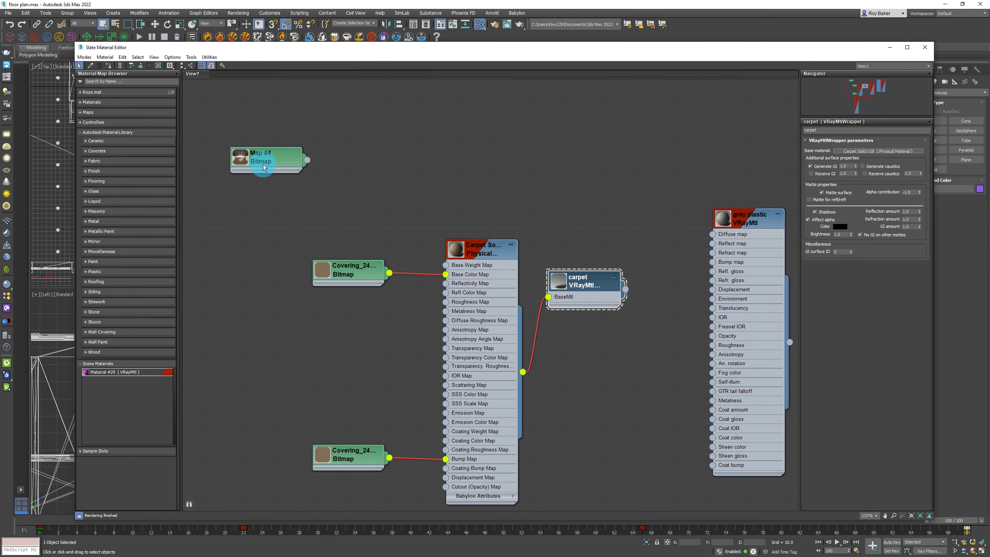
{"action": "left_click", "coordinate": [264, 167]}
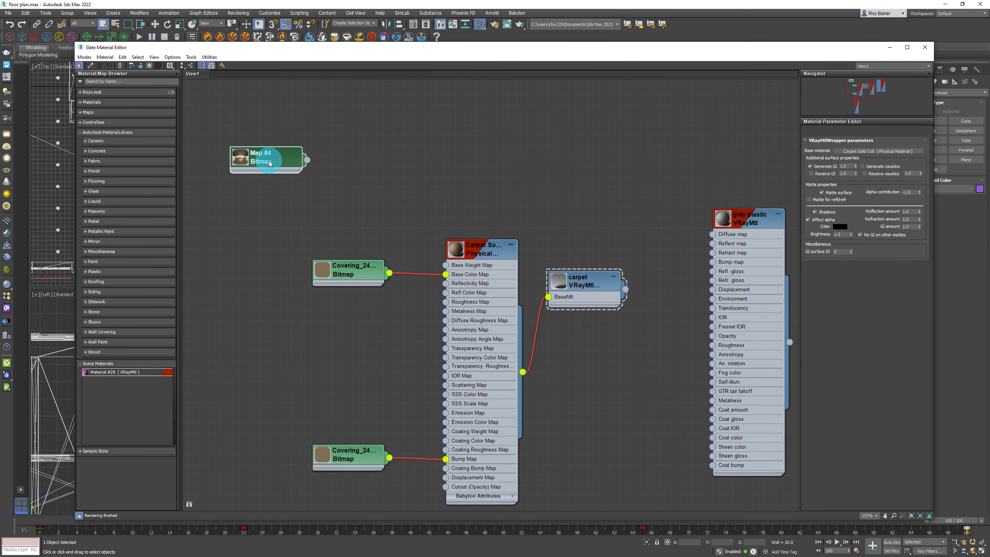
{"action": "double_click", "coordinate": [269, 164]}
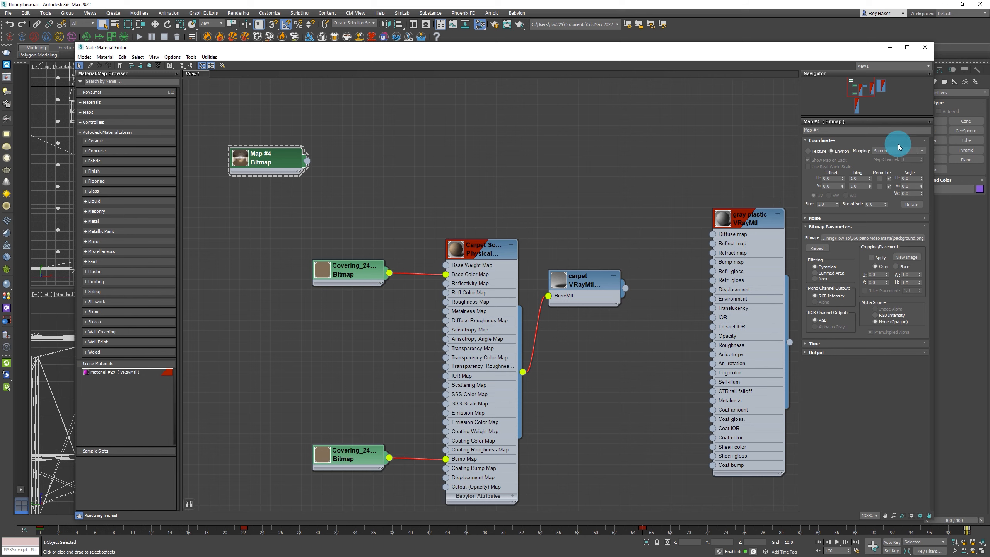
{"action": "left_click", "coordinate": [900, 152]}
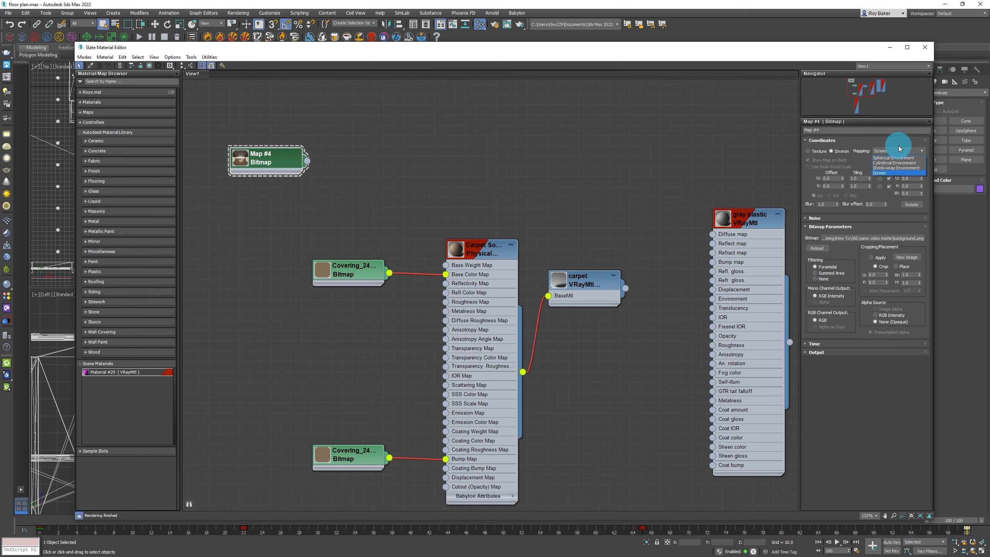
{"action": "left_click", "coordinate": [896, 149]}
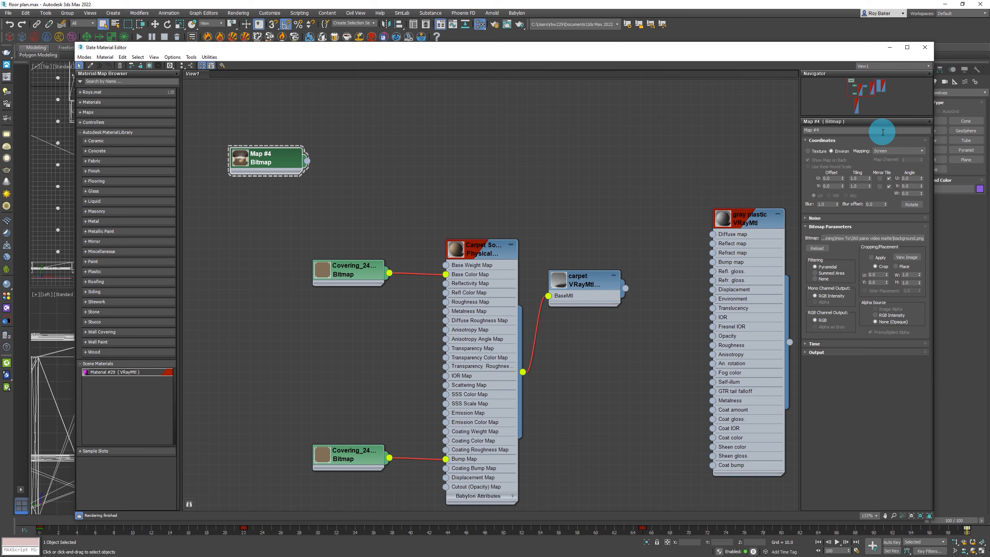
{"action": "left_click", "coordinate": [707, 12]}
{"action": "left_click_drag", "start_coordinate": [505, 46], "coordinate": [603, 516]}
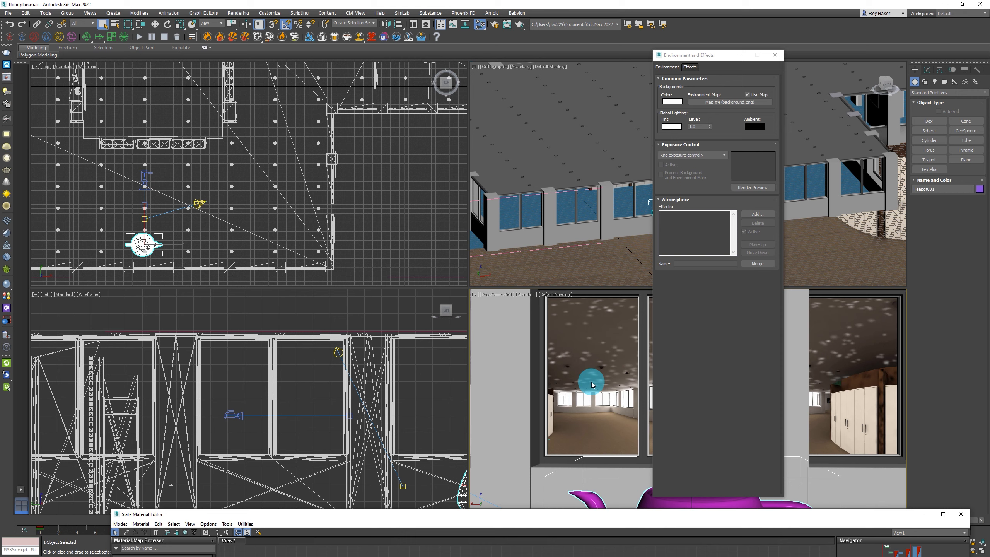
{"action": "left_click_drag", "start_coordinate": [522, 514], "coordinate": [431, 43]}
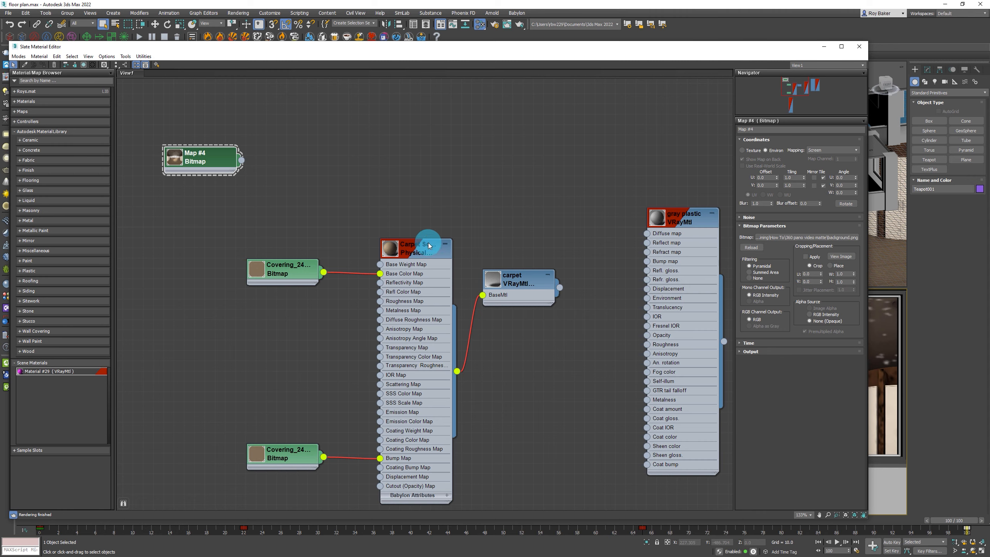
- View the Carpet Solid physical material's parameters, and put away the material editor and environment settings
{"action": "left_click", "coordinate": [416, 244]}
{"action": "double_click", "coordinate": [408, 237]}
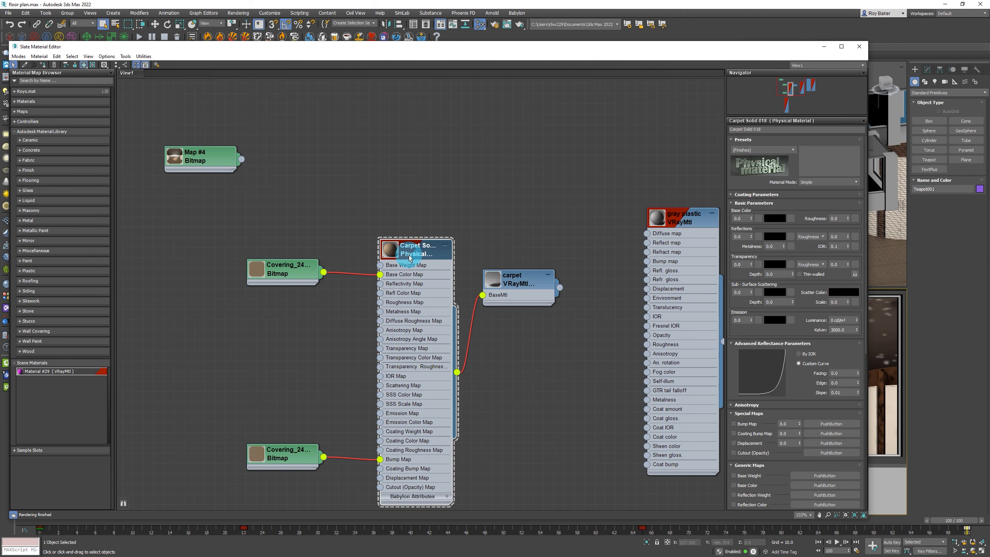
{"action": "left_click", "coordinate": [823, 46]}
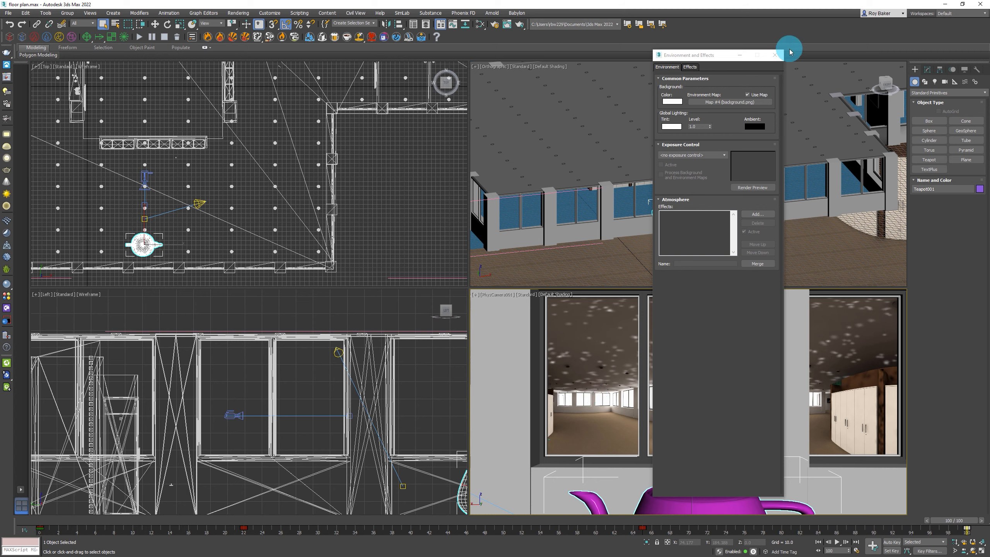
{"action": "left_click", "coordinate": [776, 55]}
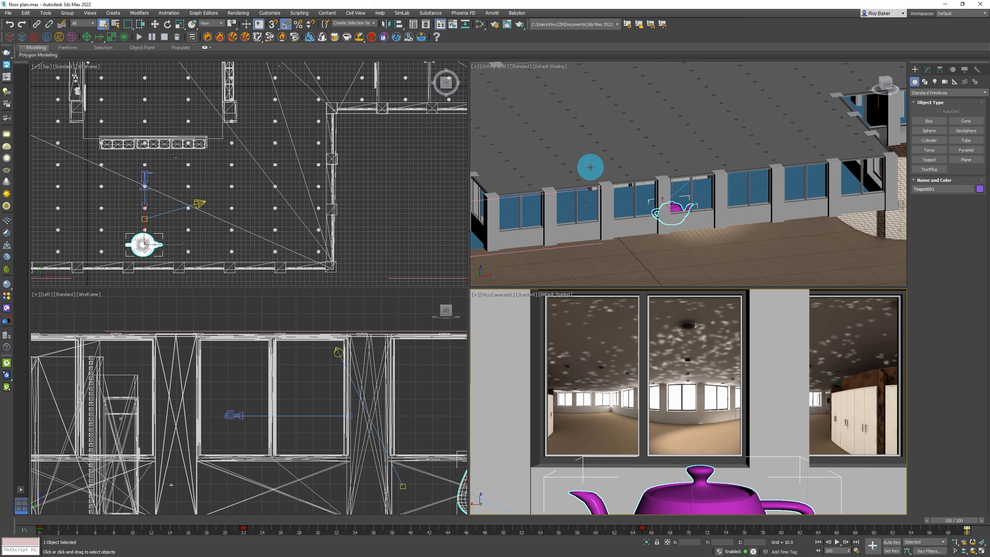
- Close the open building group by way of its ceiling object
{"action": "left_click", "coordinate": [591, 167]}
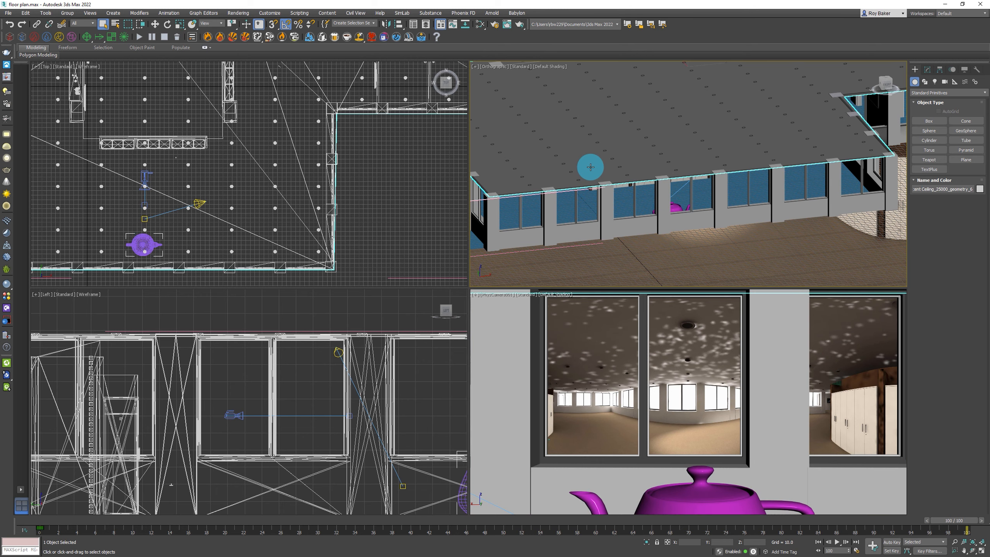
{"action": "right_click", "coordinate": [591, 167]}
{"action": "left_click", "coordinate": [66, 14]}
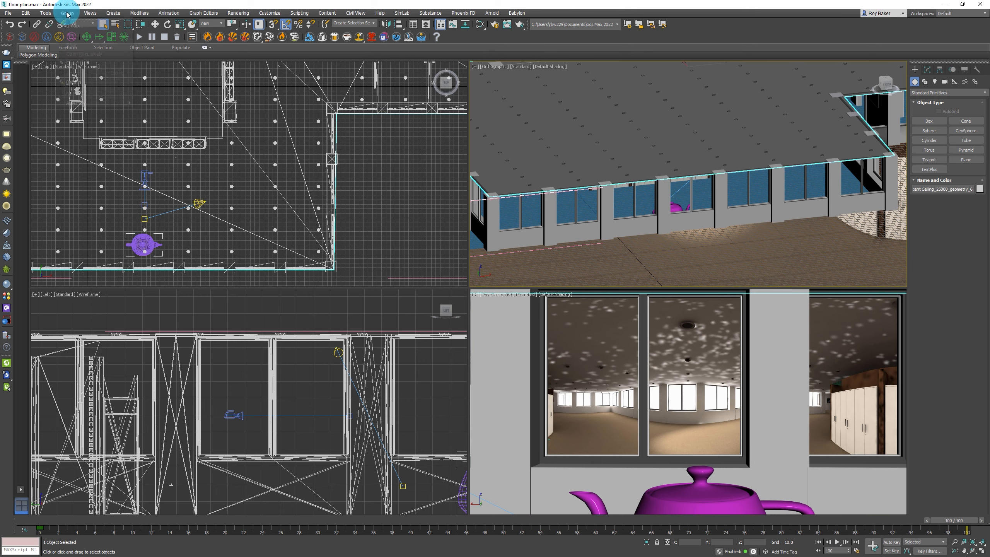
{"action": "left_click", "coordinate": [82, 62]}
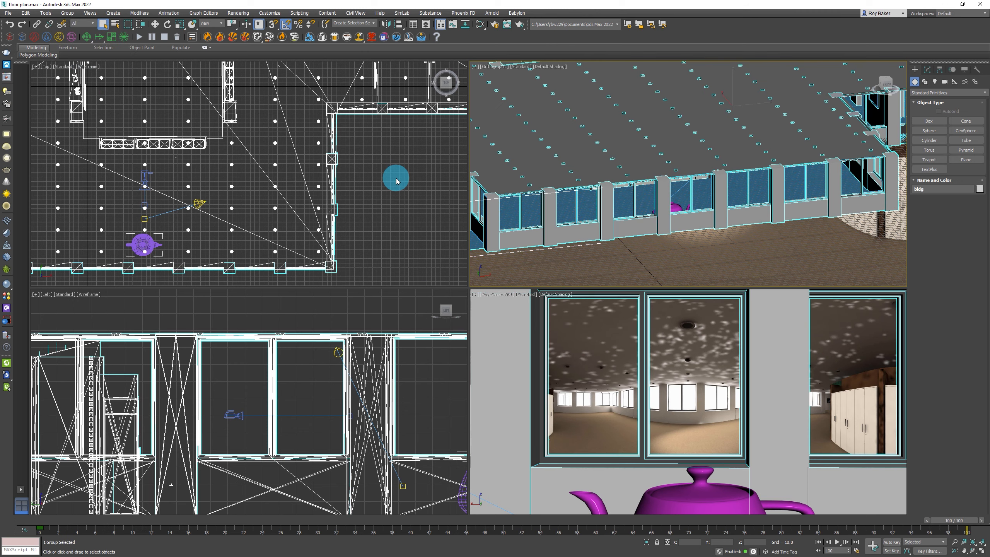
- Switch Visible to Camera off and back on in the bldg group's object properties
{"action": "right_click", "coordinate": [569, 121]}
{"action": "left_click", "coordinate": [580, 179]}
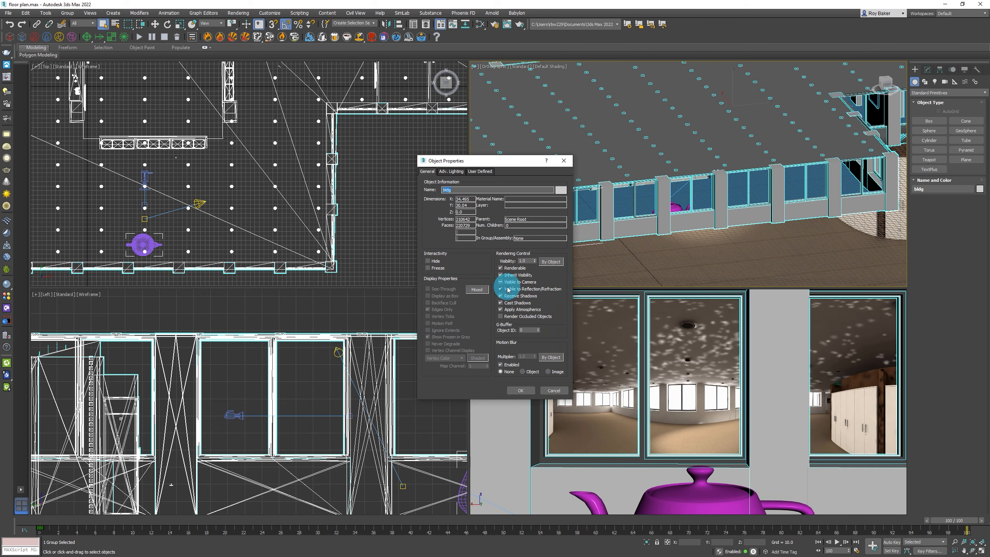
{"action": "left_click", "coordinate": [509, 284]}
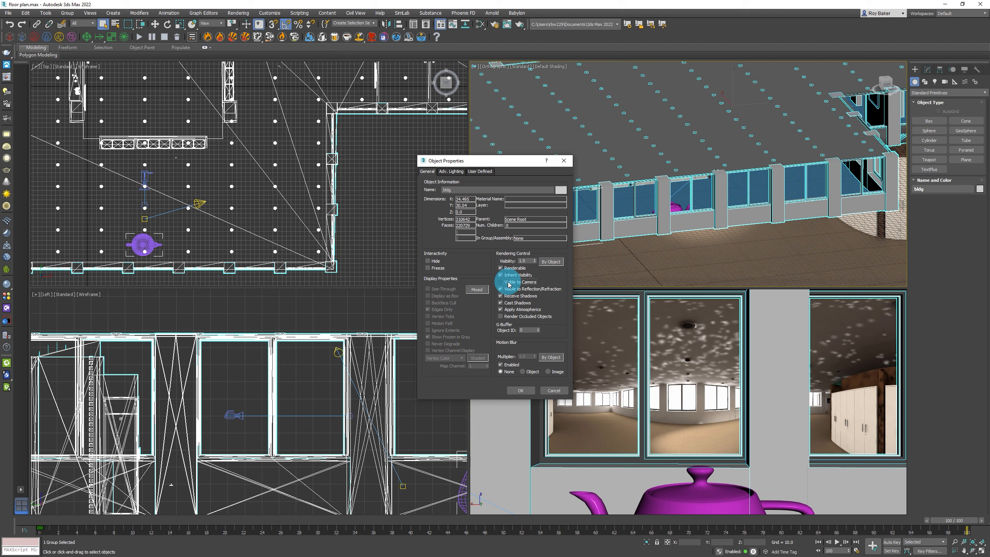
{"action": "left_click", "coordinate": [508, 283]}
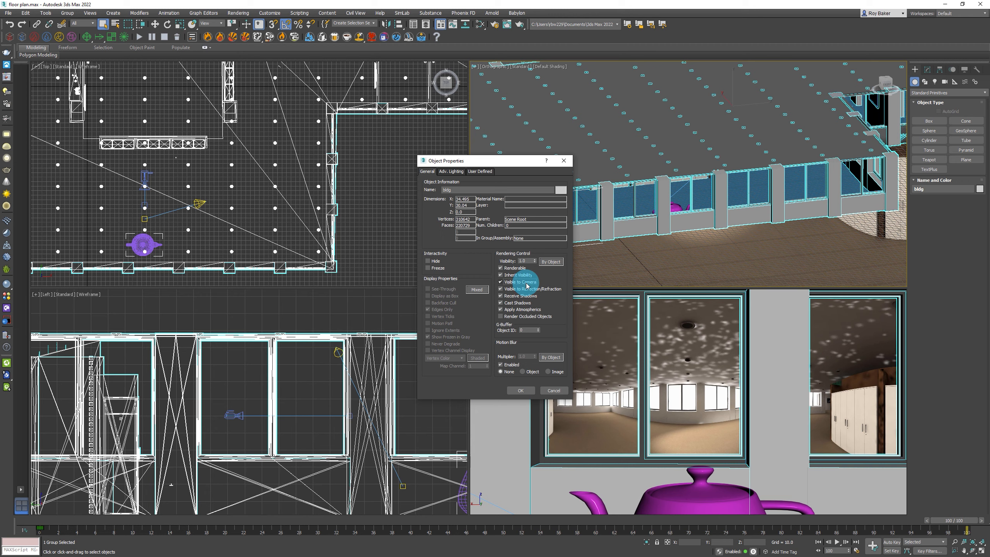
{"action": "left_click", "coordinate": [521, 390]}
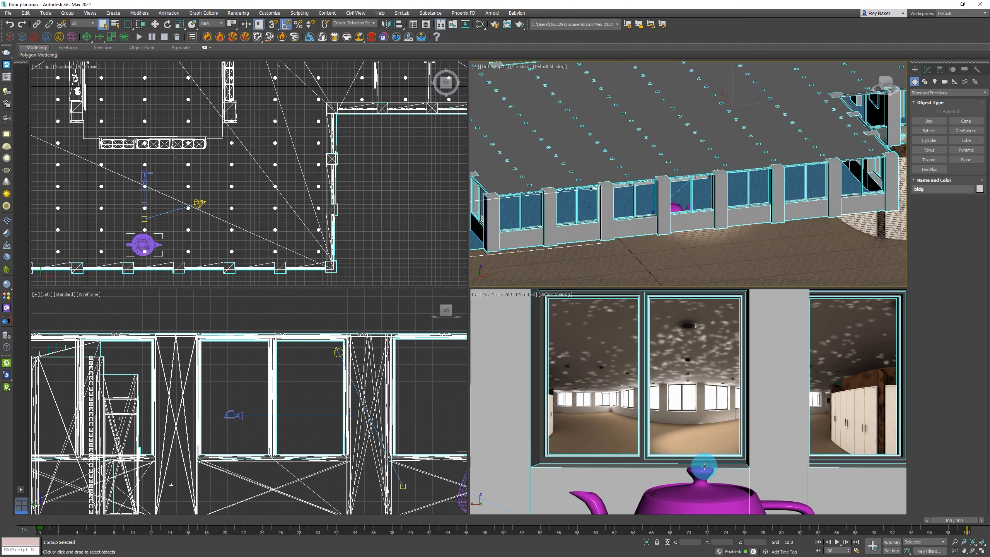
- Turn Renderable back on in the teapot's object properties
{"action": "right_click", "coordinate": [722, 490]}
{"action": "left_click", "coordinate": [723, 490]}
{"action": "right_click", "coordinate": [723, 489]}
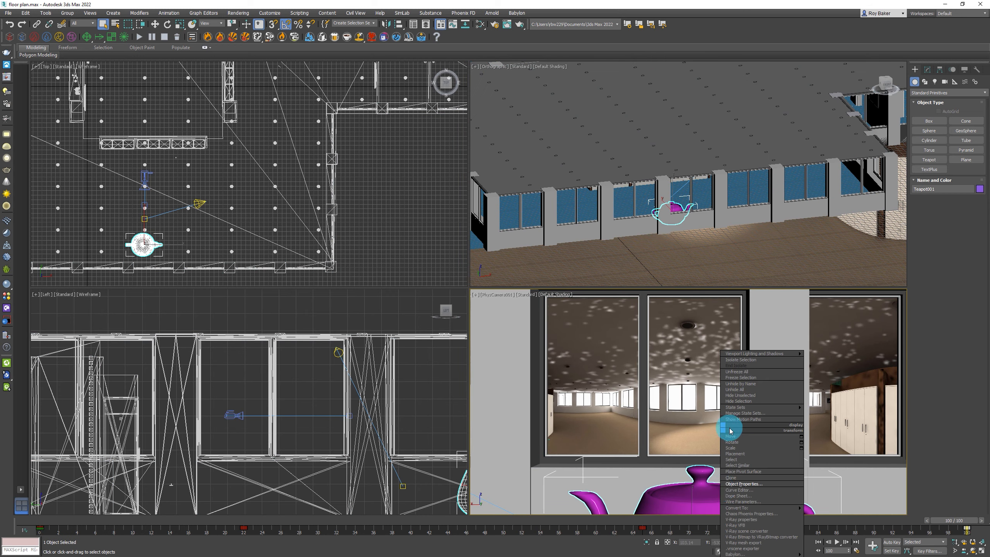
{"action": "left_click", "coordinate": [762, 481]}
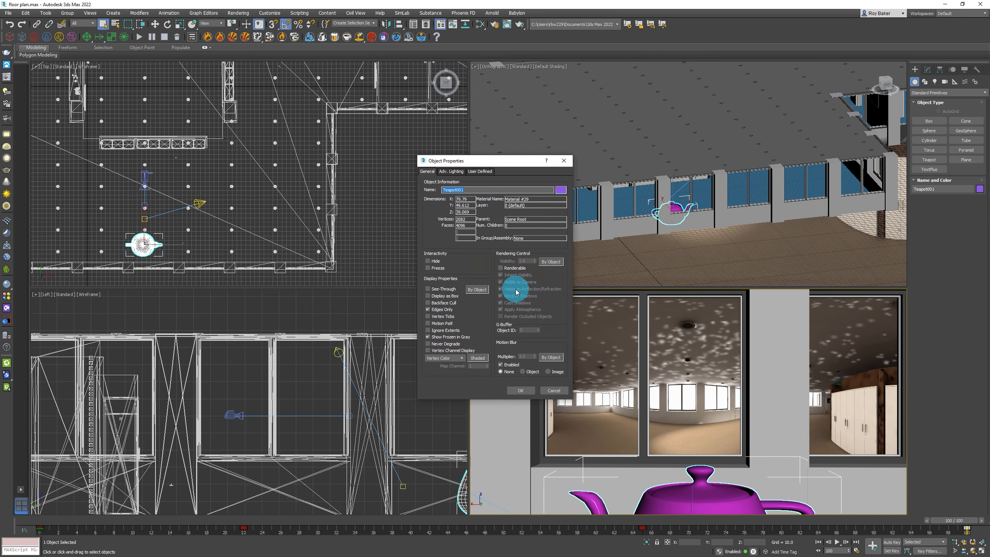
{"action": "left_click", "coordinate": [506, 267]}
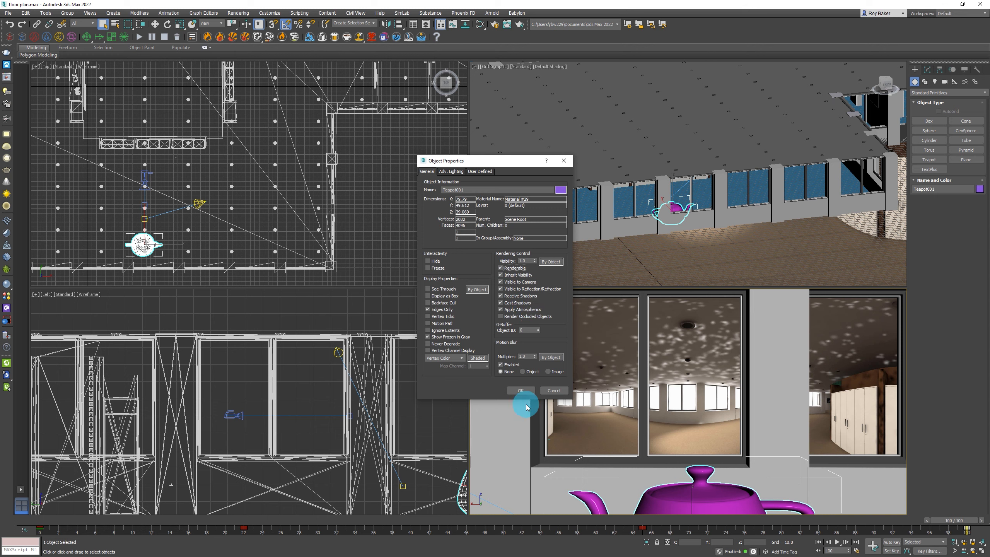
{"action": "left_click", "coordinate": [521, 391]}
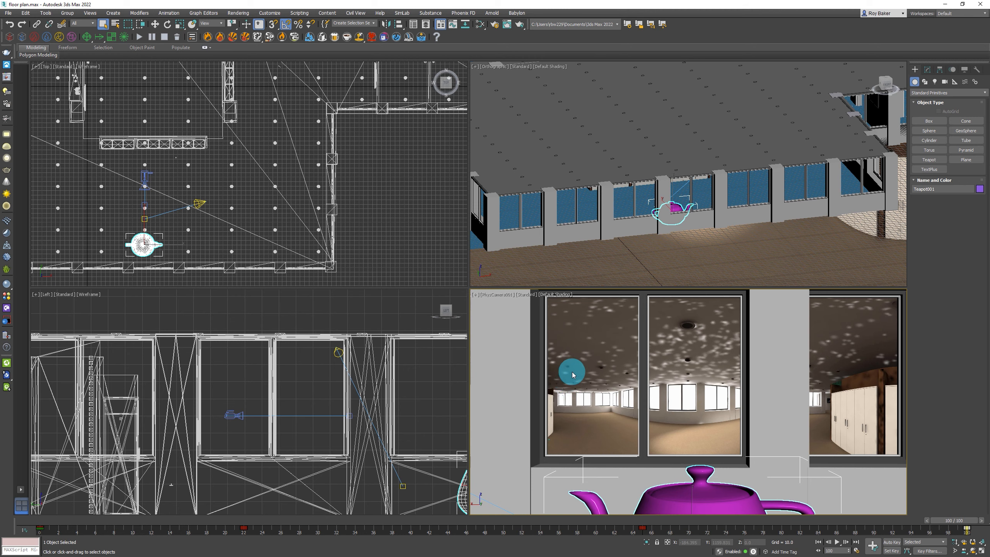
- Set the render time output to Single and turn off Save File for the render output
{"action": "left_click", "coordinate": [496, 25]}
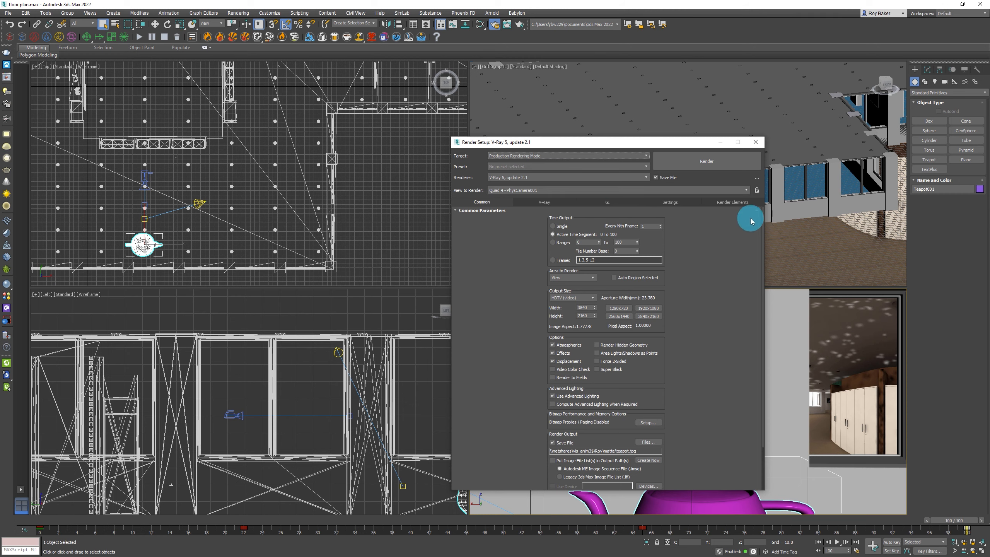
{"action": "left_click", "coordinate": [733, 201]}
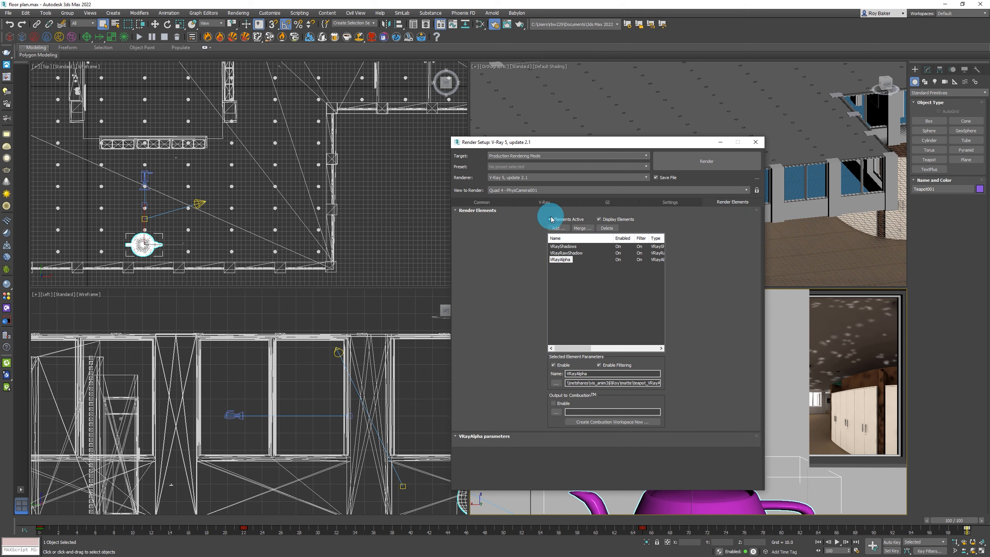
{"action": "left_click", "coordinate": [491, 203]}
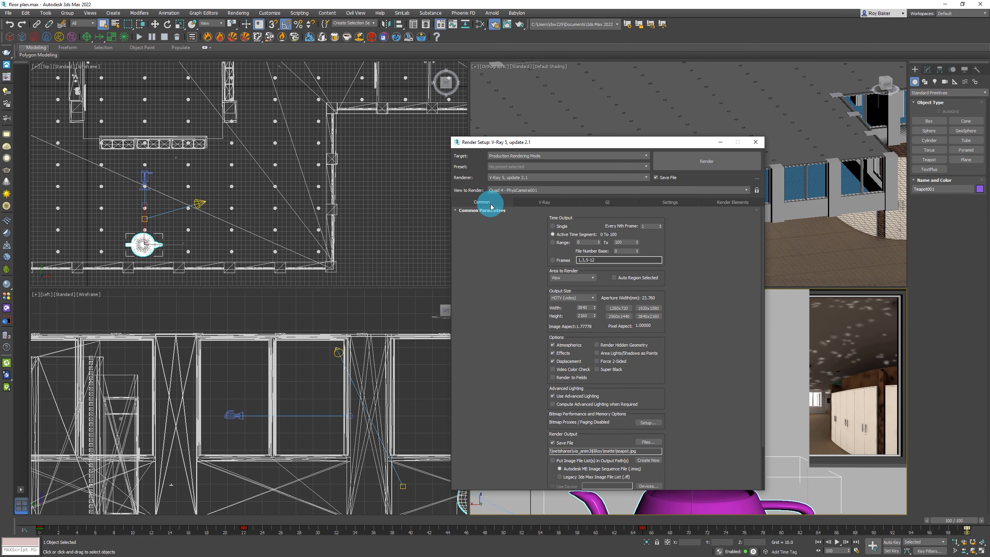
{"action": "left_click", "coordinate": [557, 228]}
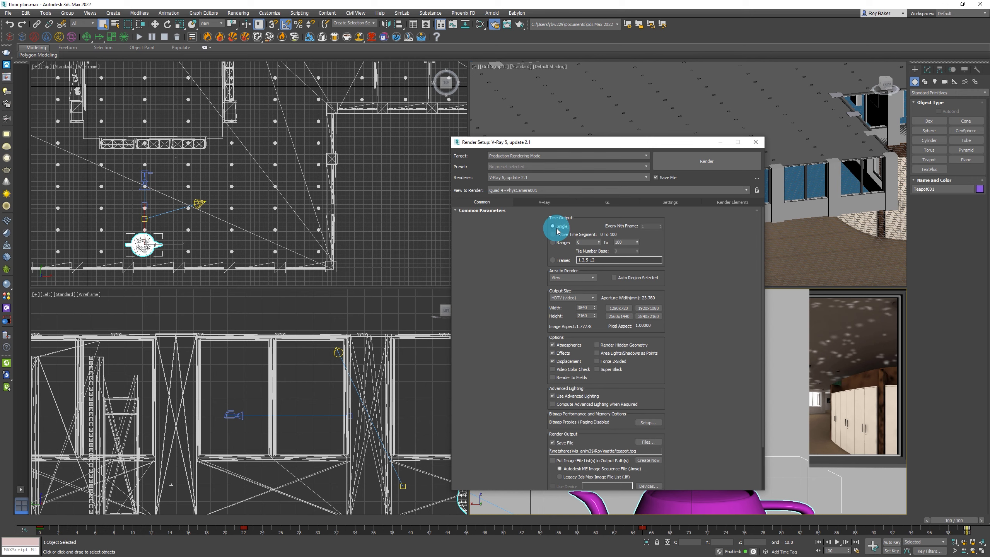
{"action": "left_click", "coordinate": [572, 443]}
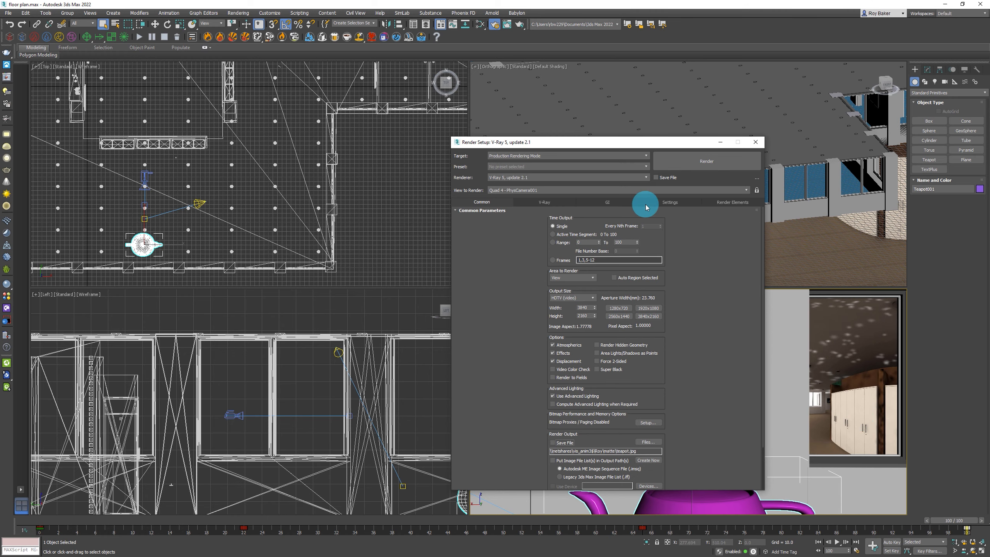
- Render a test frame of the PhysCamera001 view, inspect it and close the rendered image
{"action": "left_click", "coordinate": [676, 168]}
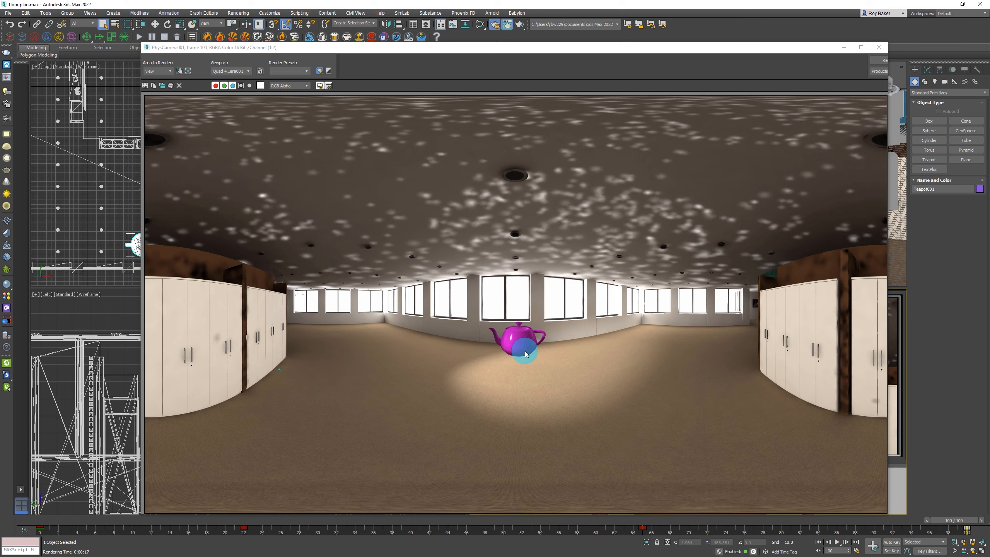
{"action": "left_click", "coordinate": [879, 48]}
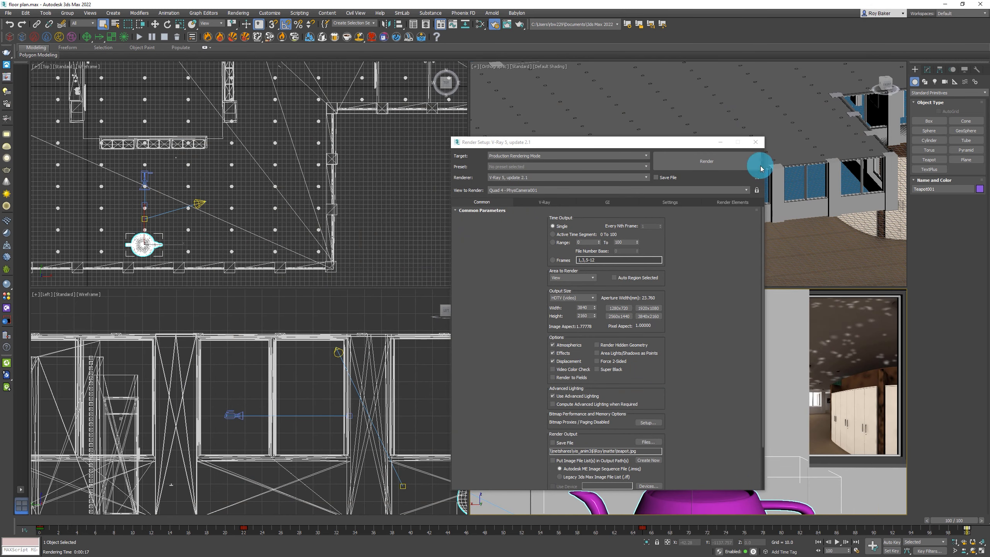
- Move the render setup clear of the perspective view and open the bldg group so its members can be selected
{"action": "left_click_drag", "start_coordinate": [680, 145], "coordinate": [263, 66]}
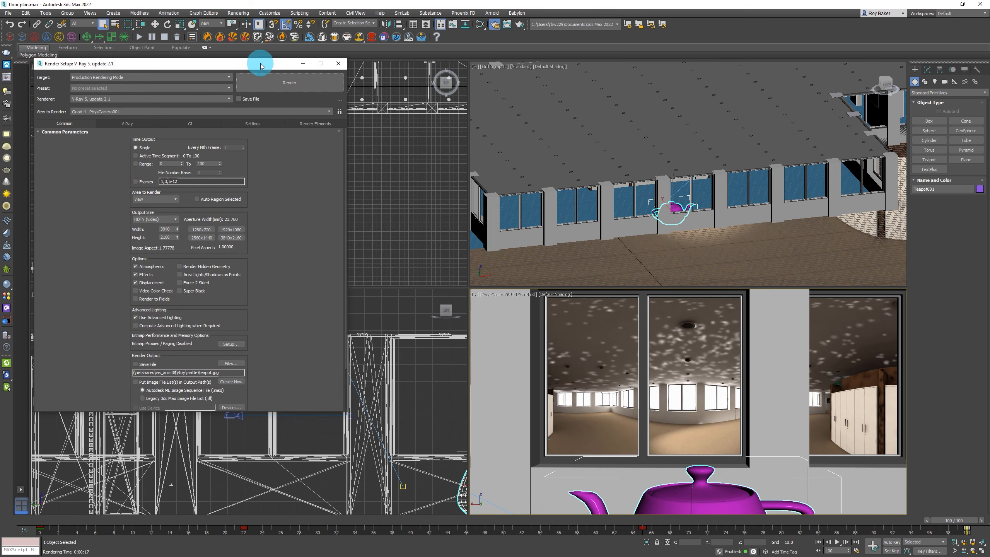
{"action": "left_click", "coordinate": [481, 240]}
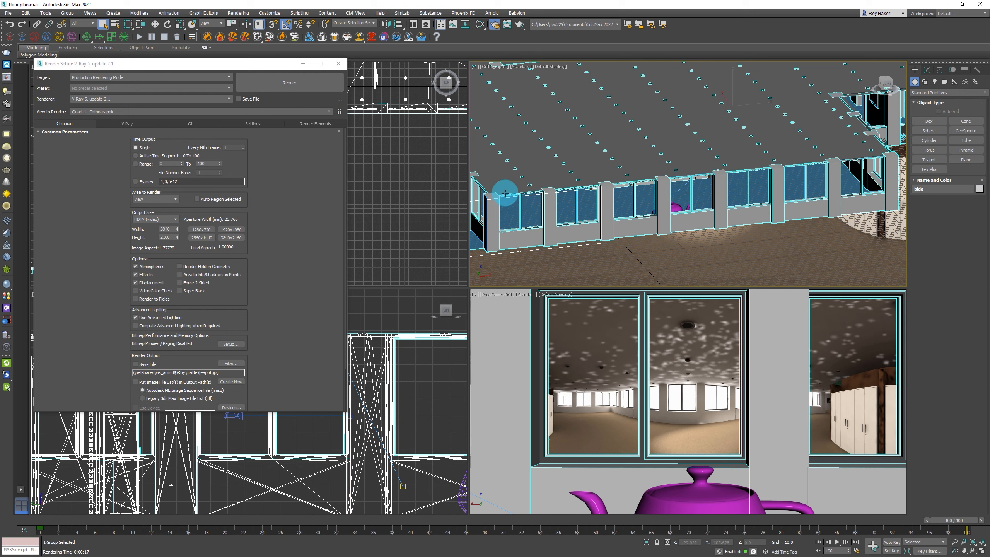
{"action": "right_click", "coordinate": [408, 160]}
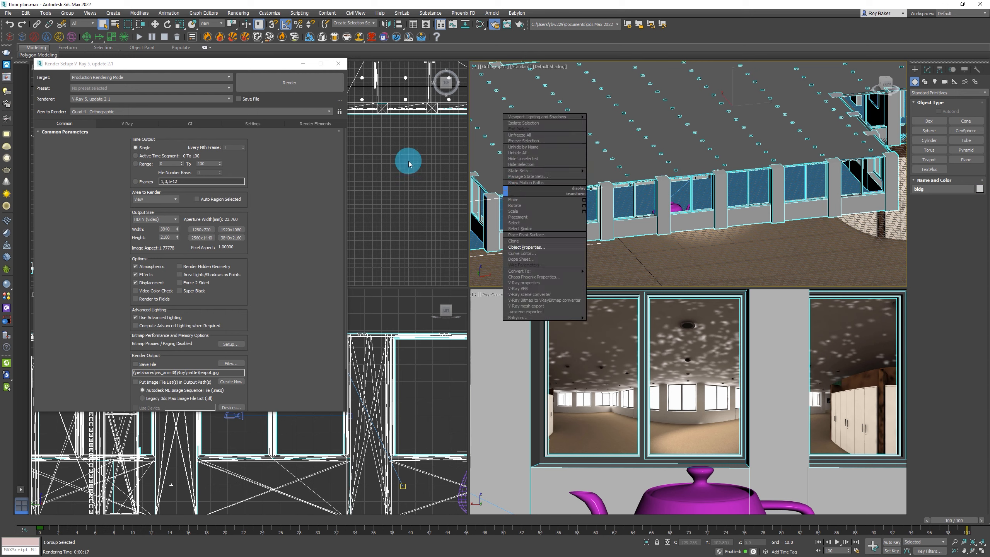
{"action": "left_click", "coordinate": [69, 13]}
{"action": "left_click", "coordinate": [76, 45]}
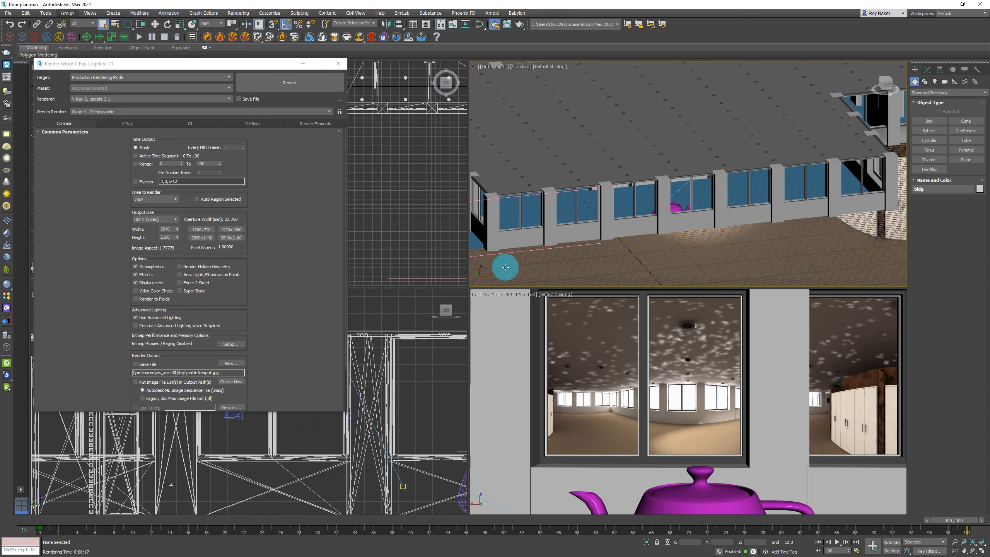
- Turn on Visible to Camera in the object properties of the bldg group's carpet floor covering
{"action": "left_click", "coordinate": [471, 244]}
{"action": "middle_click_drag", "start_coordinate": [514, 227], "coordinate": [702, 217], "text": "alt"}
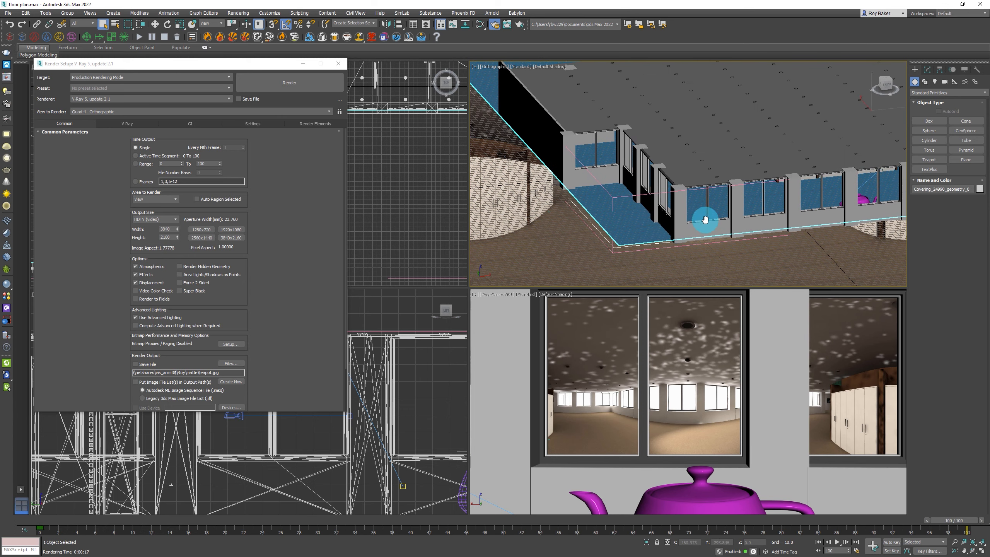
{"action": "right_click", "coordinate": [624, 217]}
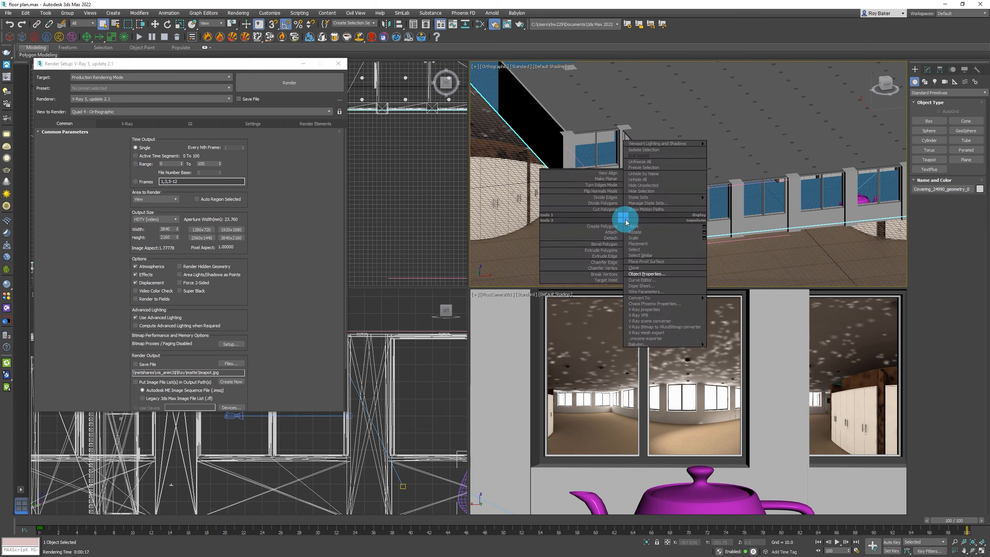
{"action": "left_click", "coordinate": [645, 274]}
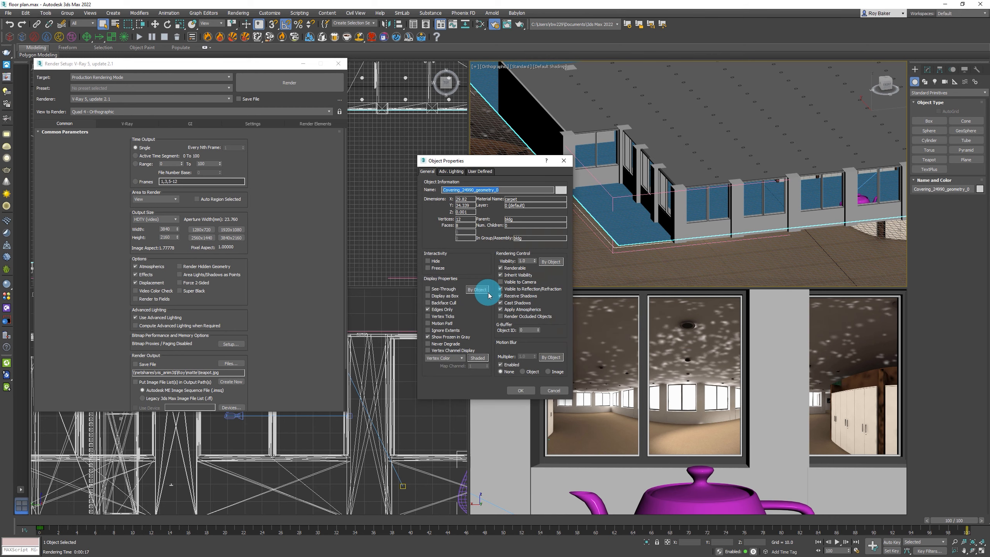
{"action": "left_click", "coordinate": [503, 282]}
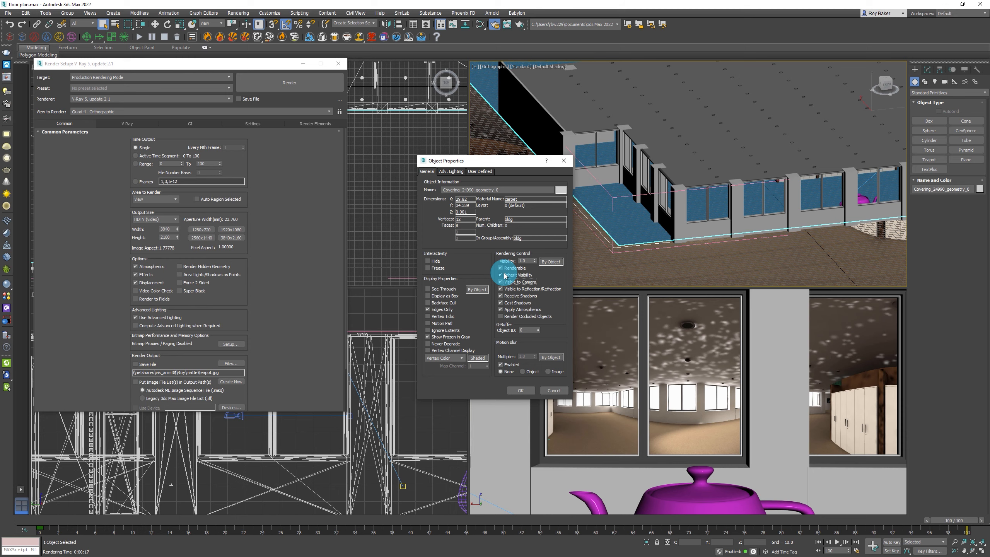
{"action": "left_click", "coordinate": [522, 390]}
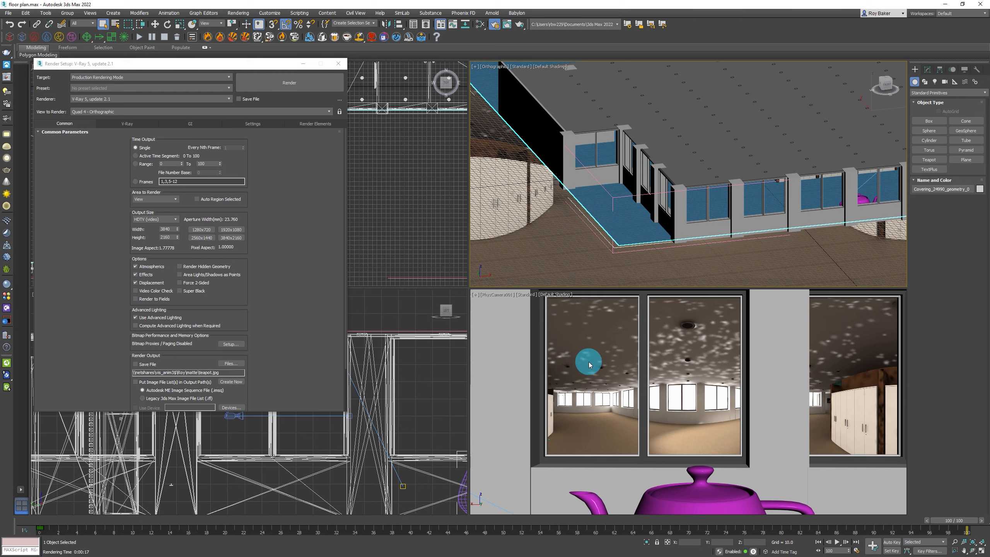
- Render the PhysCamera001 view at frame 100, and render it again at frame 51
{"action": "left_click", "coordinate": [517, 339]}
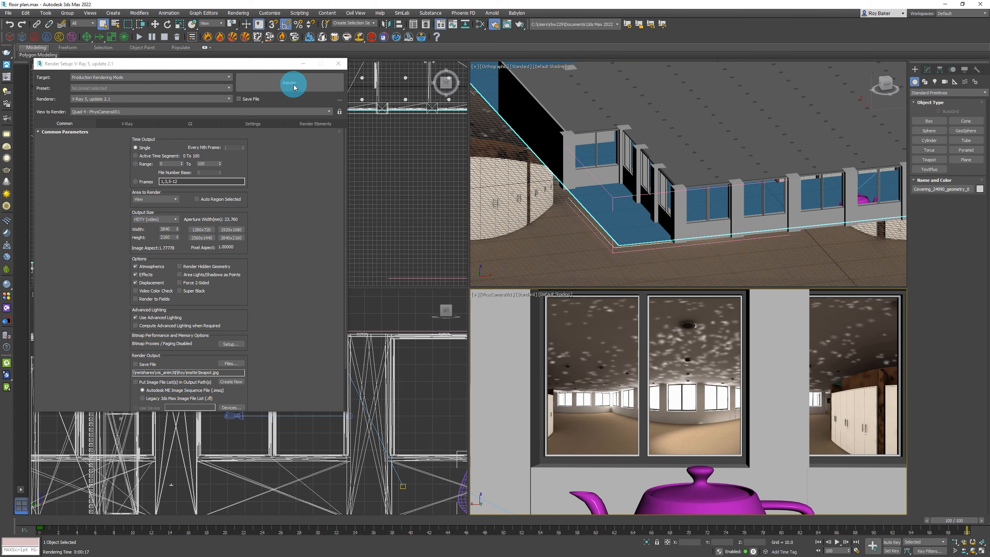
{"action": "left_click", "coordinate": [292, 83]}
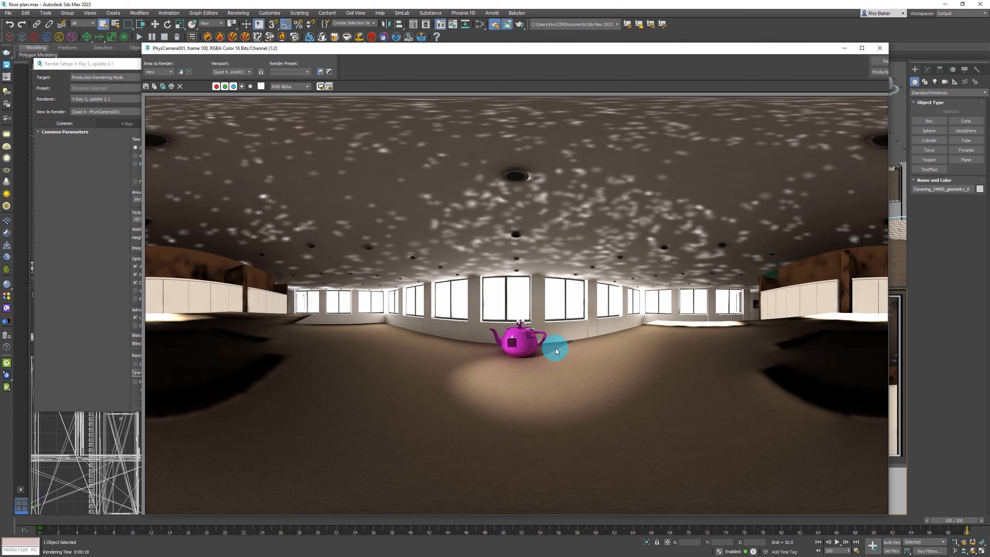
{"action": "left_click_drag", "start_coordinate": [951, 521], "coordinate": [634, 522]}
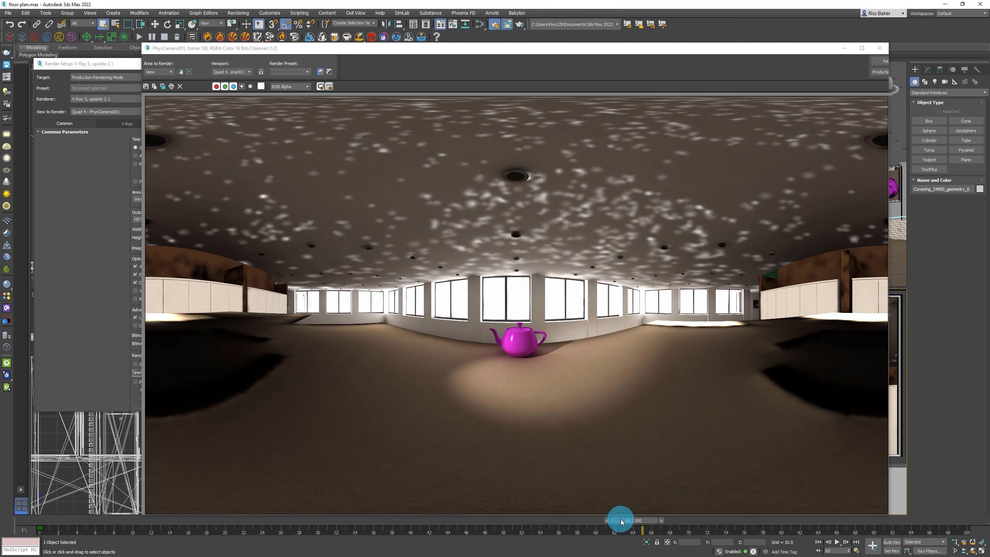
{"action": "left_click_drag", "start_coordinate": [630, 520], "coordinate": [515, 551]}
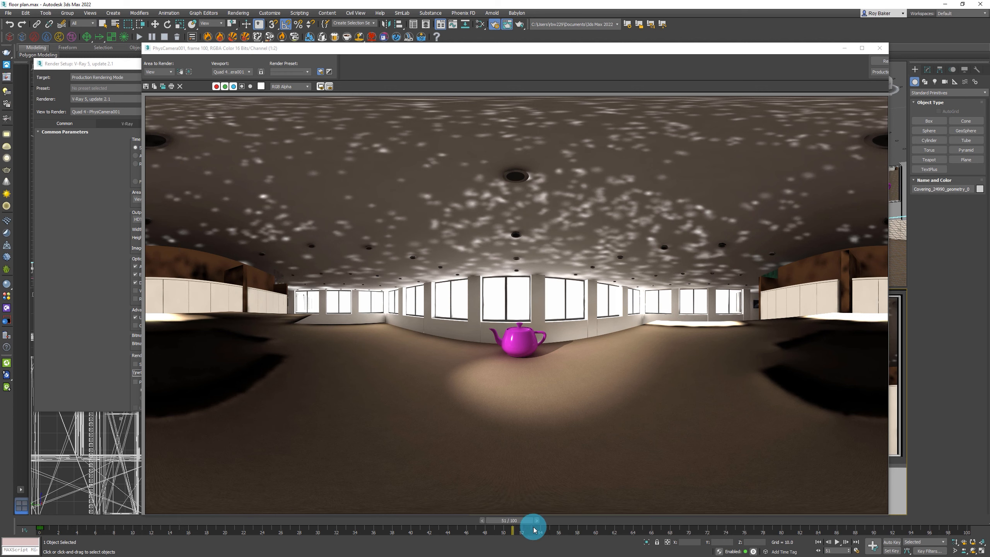
{"action": "left_click", "coordinate": [878, 62]}
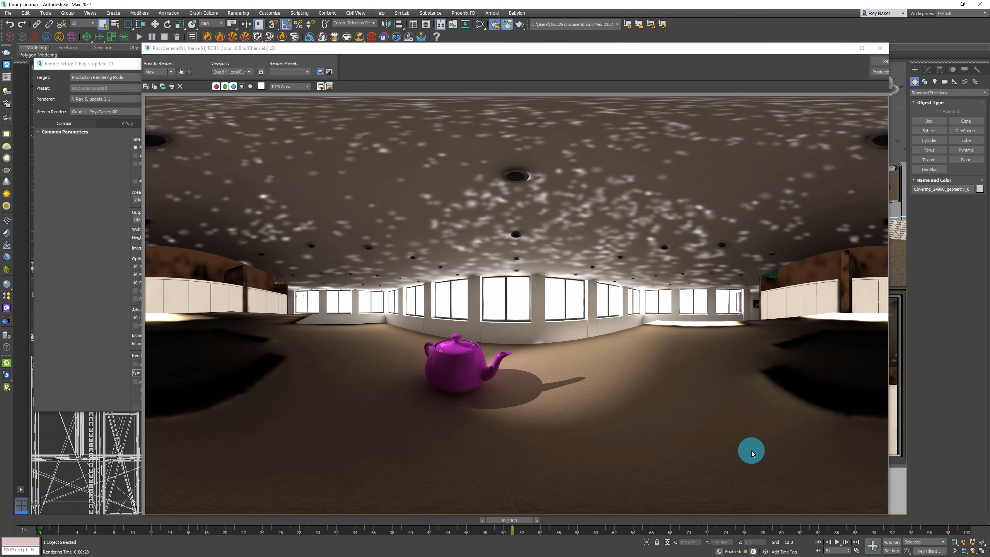
- Check the alpha channel of the rendered frame, return to the color channels and close the rendered image
{"action": "left_click", "coordinate": [242, 86]}
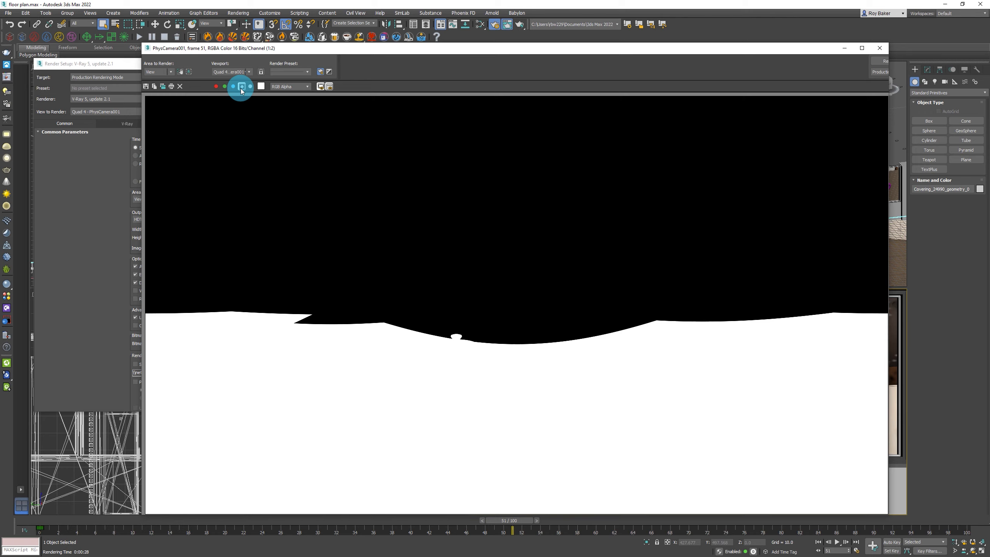
{"action": "left_click", "coordinate": [241, 86]}
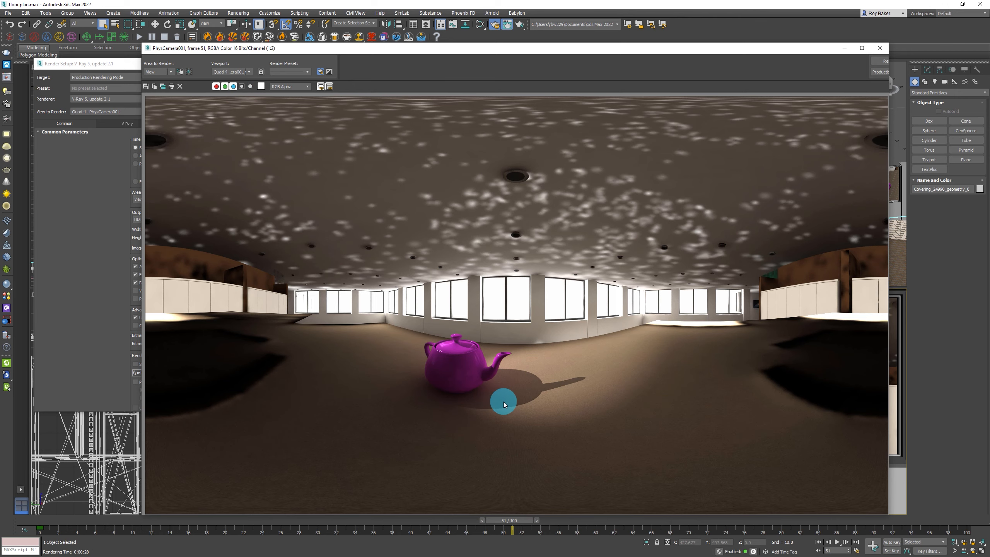
{"action": "left_click", "coordinate": [880, 48]}
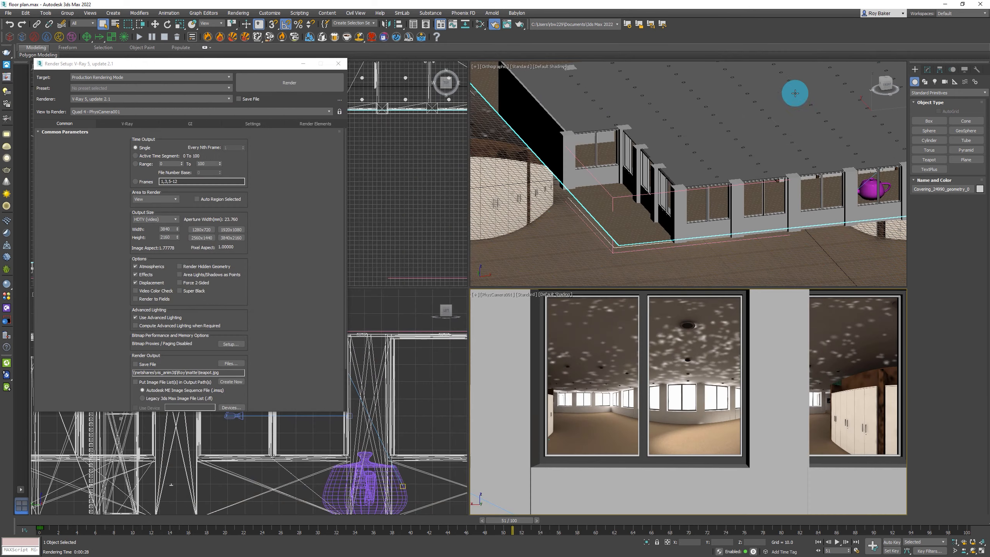
- Open the Slate Material Editor and display the parameters of the carpet VRayMtlWrapper material
{"action": "left_click", "coordinate": [477, 25]}
{"action": "left_click", "coordinate": [569, 349]}
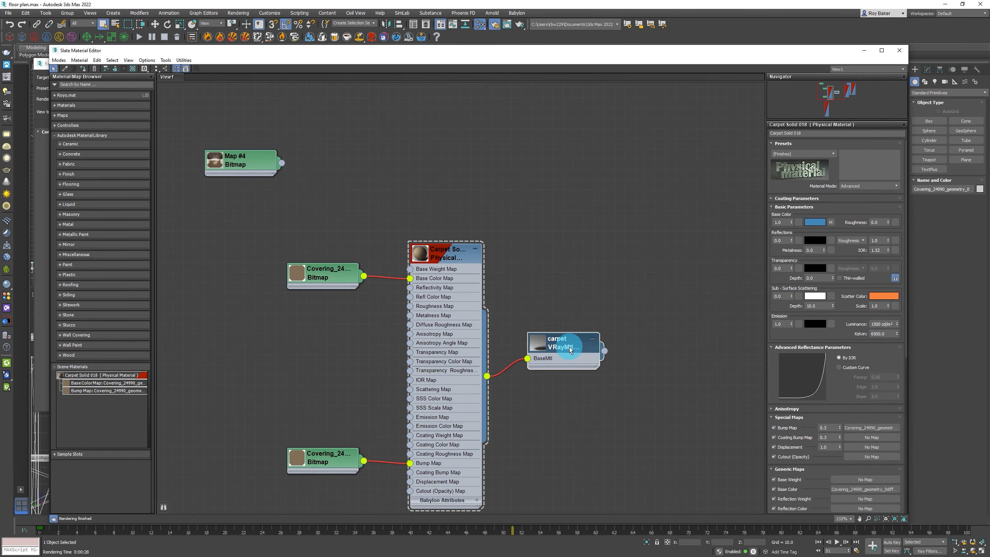
{"action": "left_click_drag", "start_coordinate": [569, 348], "coordinate": [564, 360]}
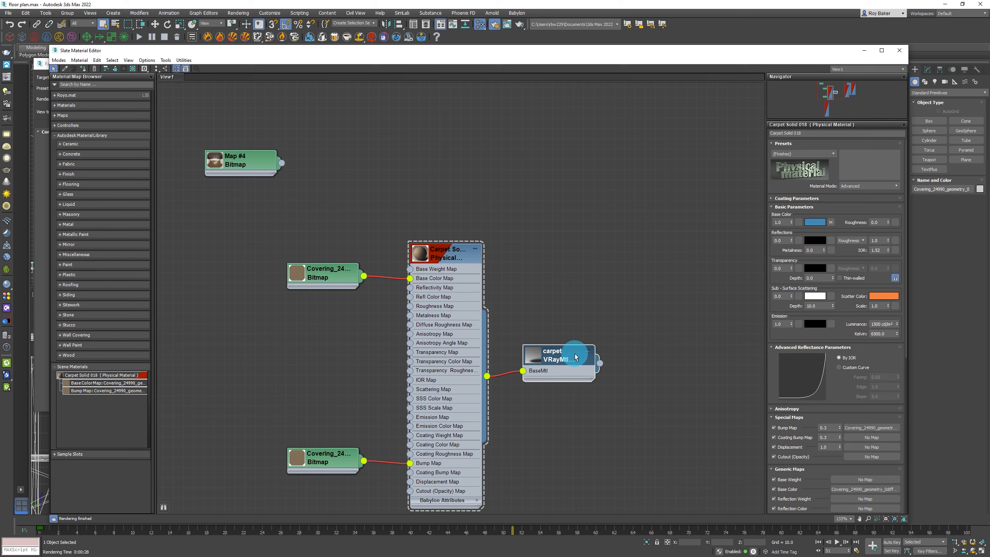
{"action": "double_click", "coordinate": [575, 357]}
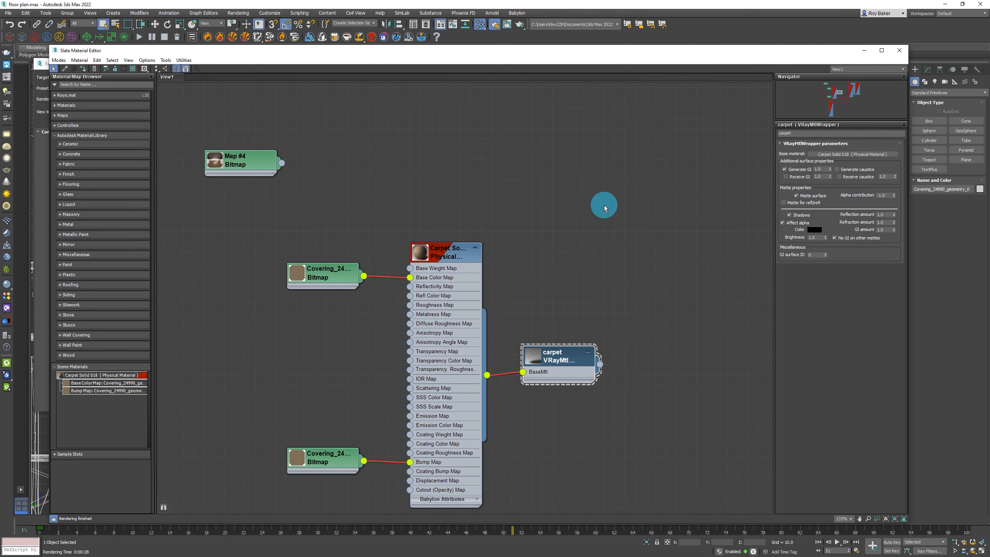
- Add a new VRayMtlWrapper material and place its node just above the carpet wrapper
{"action": "right_click", "coordinate": [584, 196]}
{"action": "mouse_move", "coordinate": [600, 208]}
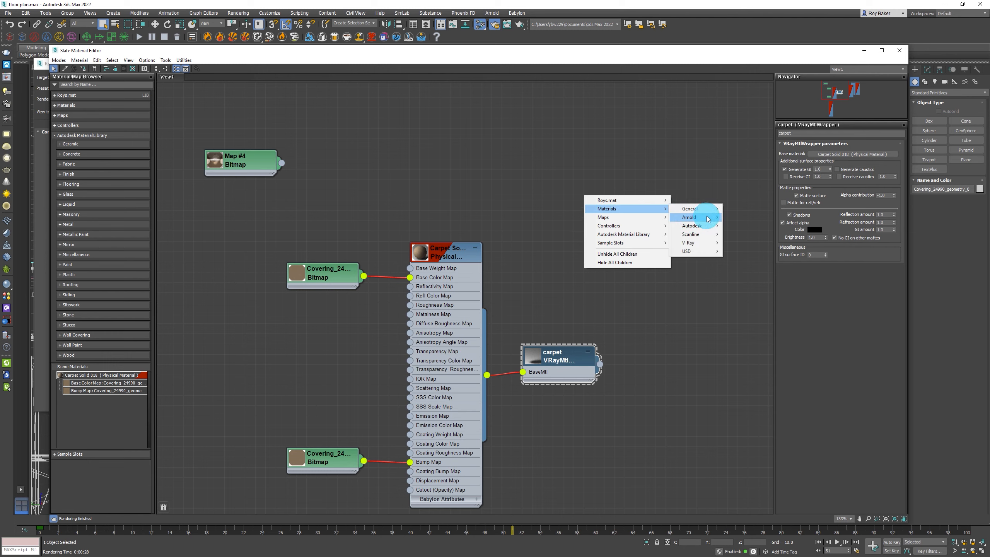
{"action": "mouse_move", "coordinate": [704, 242]}
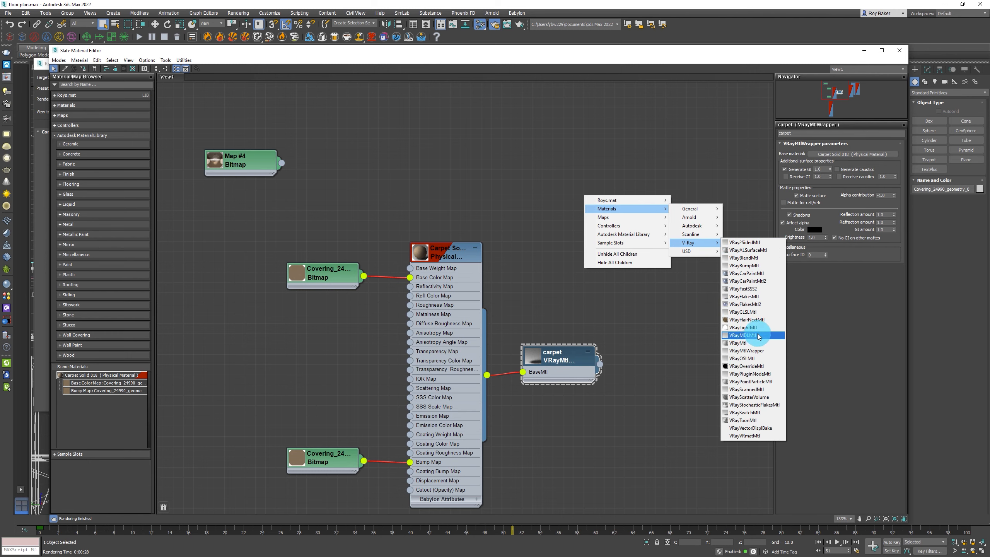
{"action": "left_click", "coordinate": [754, 350]}
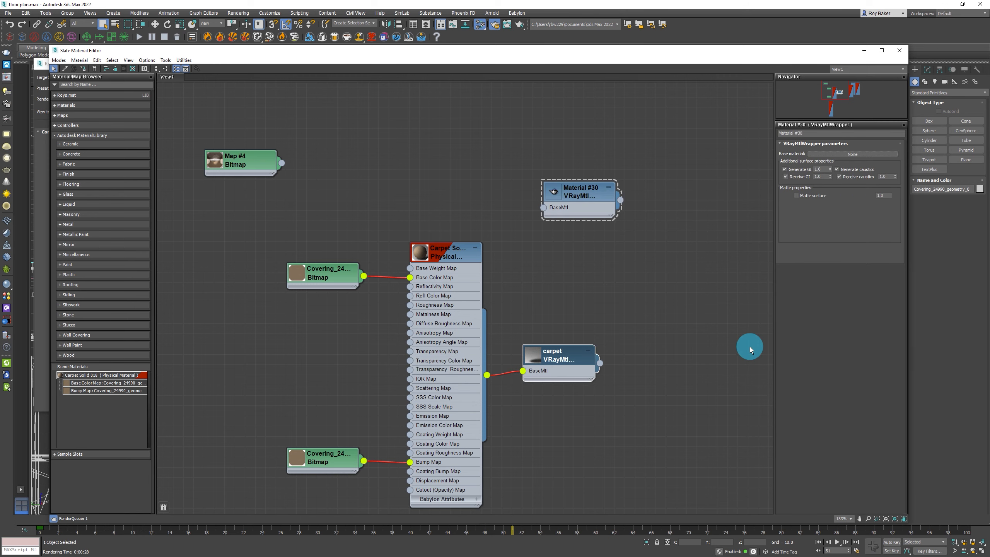
{"action": "left_click", "coordinate": [581, 193]}
{"action": "left_click", "coordinate": [584, 192]}
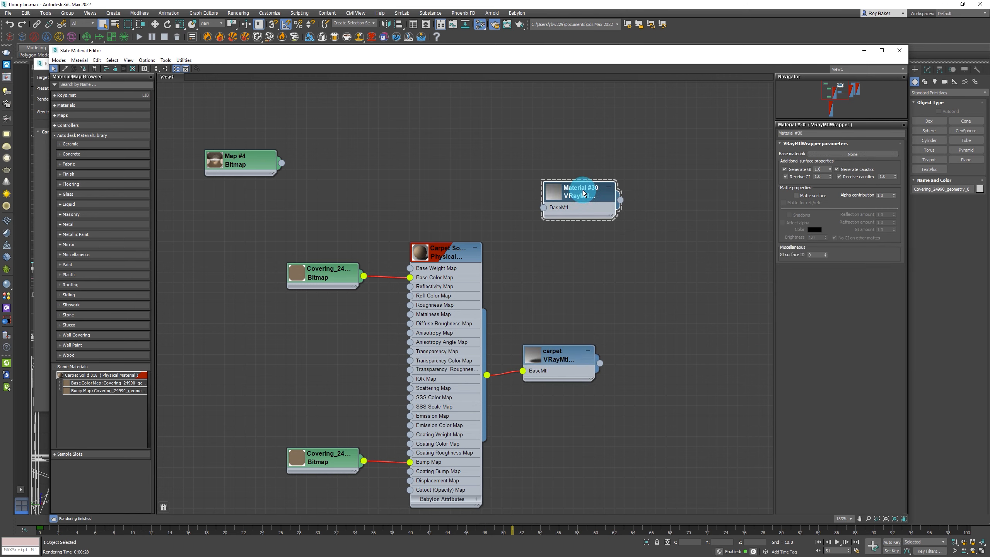
{"action": "left_click_drag", "start_coordinate": [584, 192], "coordinate": [573, 264]}
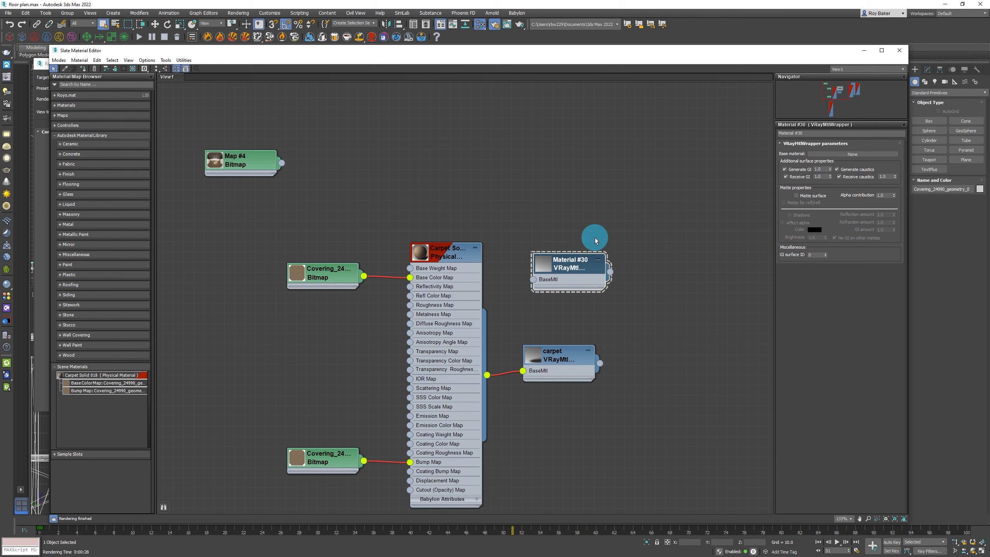
{"action": "left_click_drag", "start_coordinate": [577, 273], "coordinate": [584, 269]}
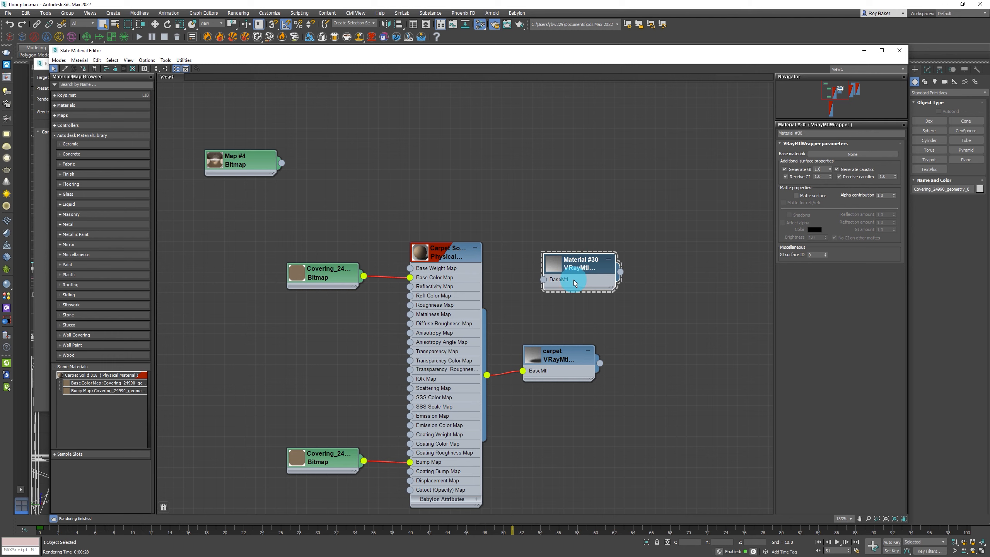
- Connect Carpet Solid 018 to the new wrapper's base material input and delete that demonstration wrapper
{"action": "left_click_drag", "start_coordinate": [487, 376], "coordinate": [561, 285]}
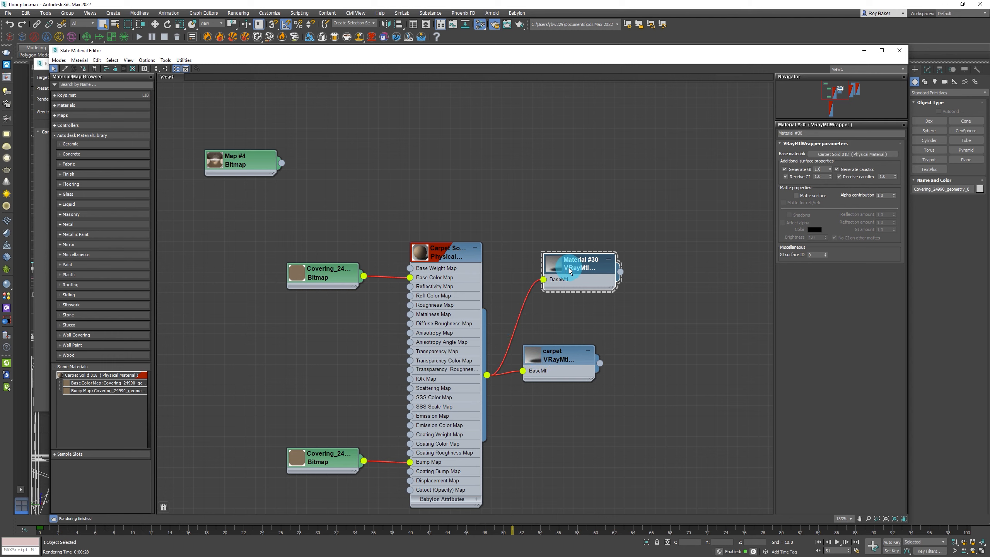
{"action": "left_click_drag", "start_coordinate": [579, 281], "coordinate": [567, 282]}
{"action": "key", "text": "Delete"}
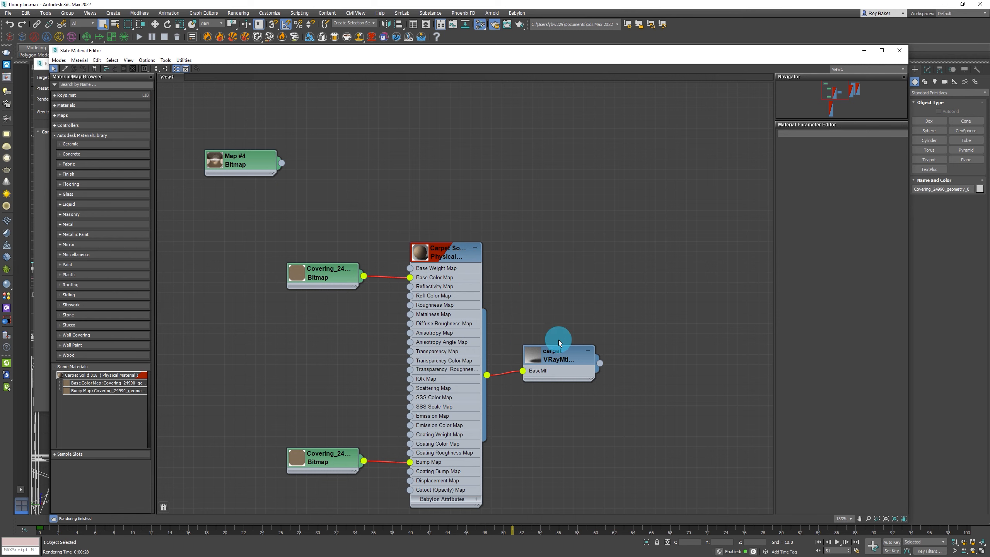
- Assign the carpet VRayMtlWrapper material to the floor covering in the orthographic view and close the material editor
{"action": "left_click", "coordinate": [560, 360]}
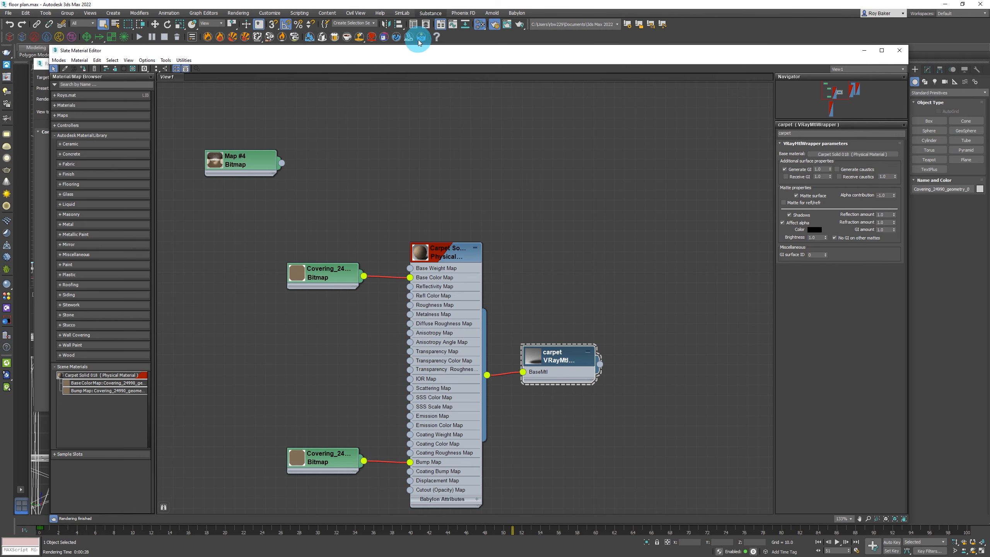
{"action": "left_click_drag", "start_coordinate": [425, 55], "coordinate": [223, 203]}
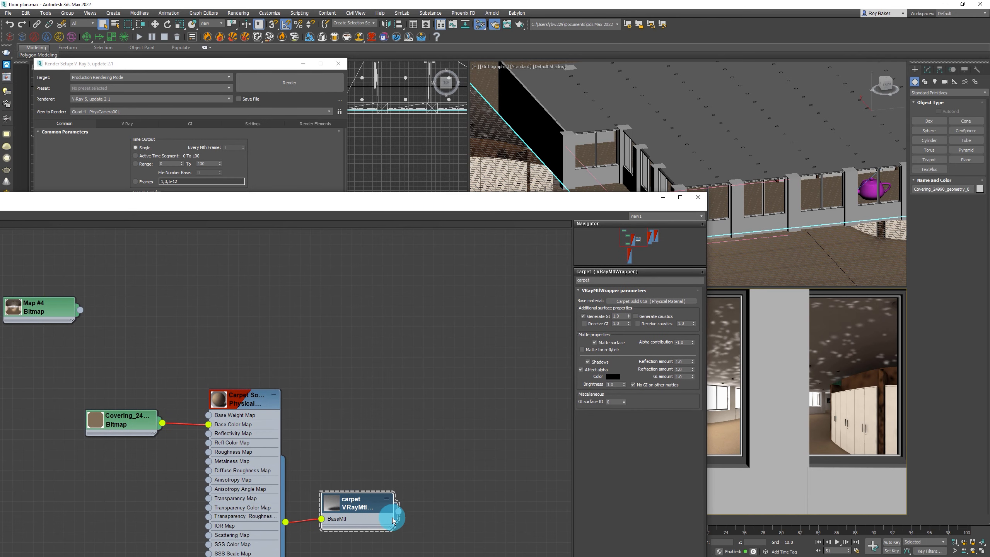
{"action": "left_click_drag", "start_coordinate": [398, 511], "coordinate": [483, 94]}
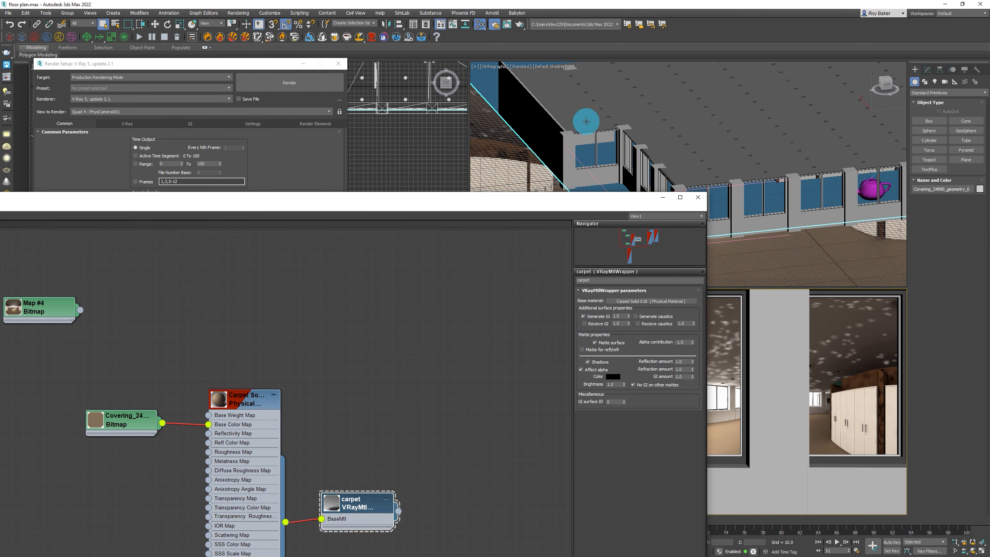
{"action": "left_click_drag", "start_coordinate": [289, 203], "coordinate": [565, 24]}
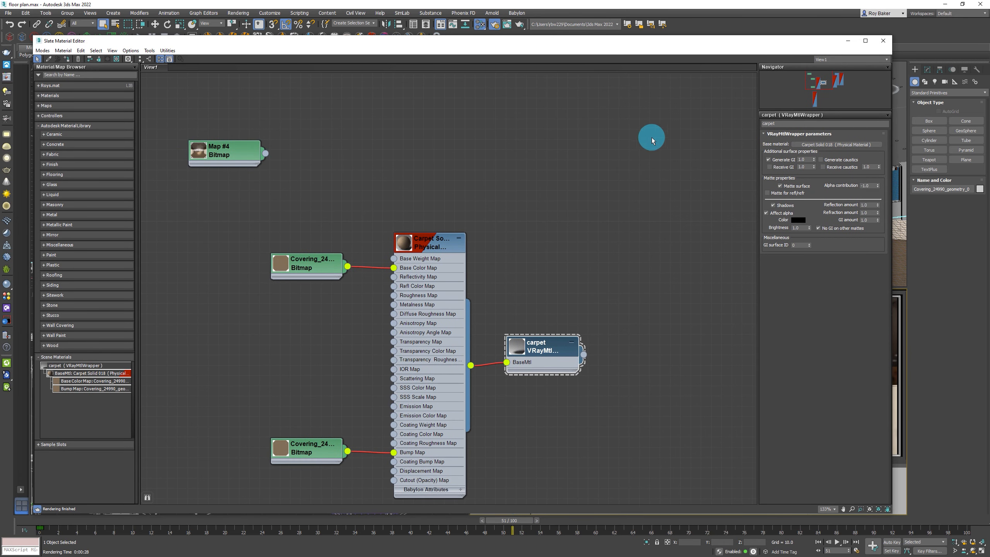
{"action": "left_click", "coordinate": [883, 42]}
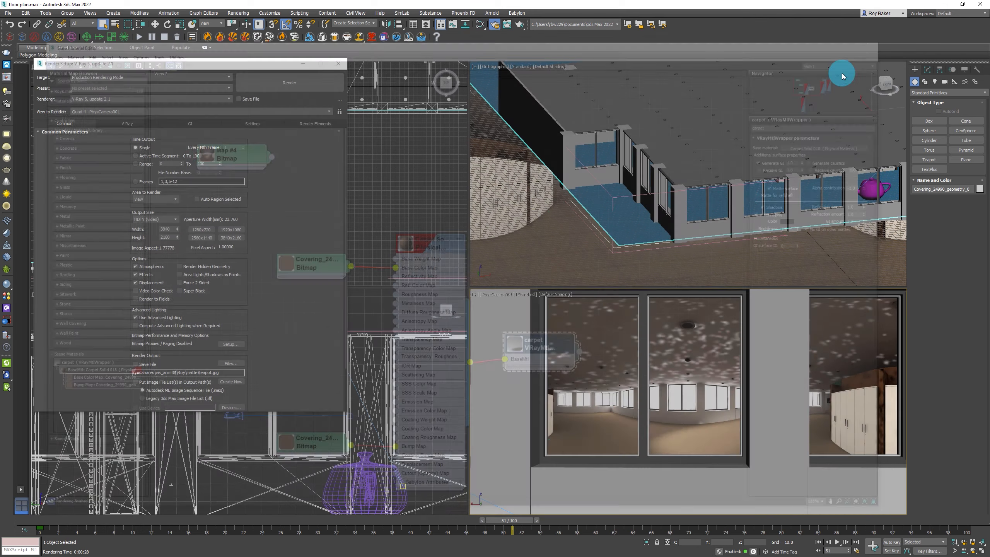
- Render frame 51 of the PhysCamera001 view with the carpet wrapper on the floor and inspect the teapot's shadow
{"action": "right_click", "coordinate": [601, 355]}
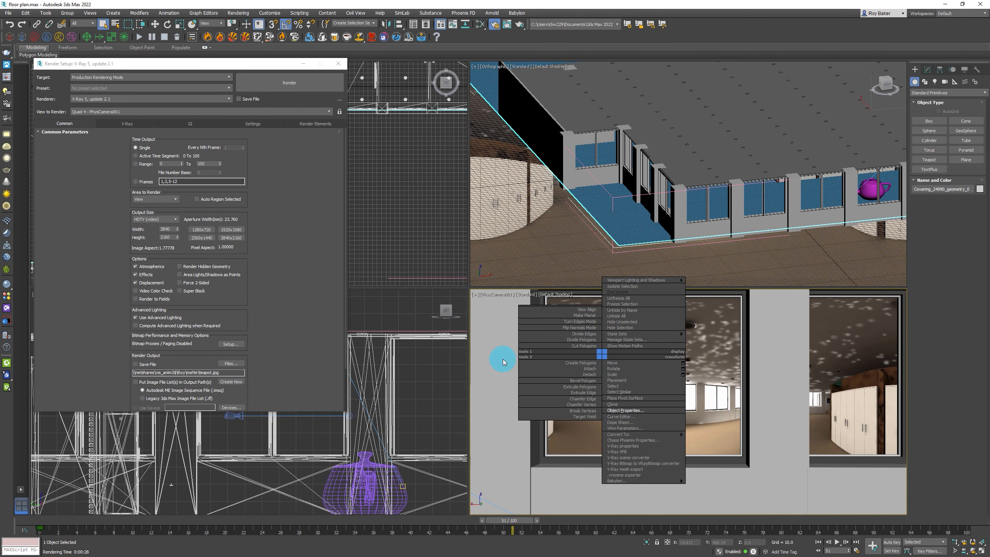
{"action": "left_click", "coordinate": [274, 88]}
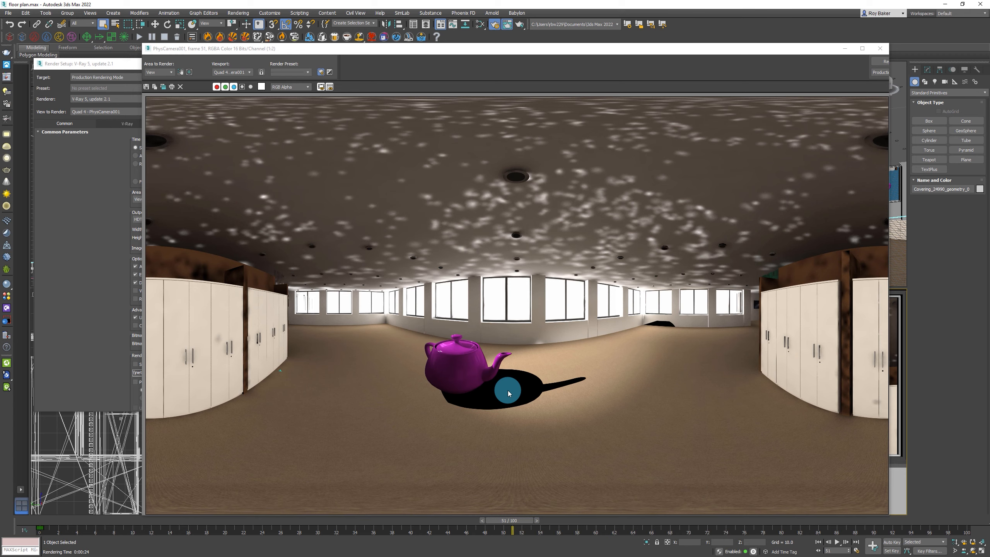
{"action": "mouse_move", "coordinate": [564, 49]}
{"action": "left_mouse_down"}
{"action": "mouse_move", "coordinate": [567, 111]}
{"action": "mouse_move", "coordinate": [553, 54]}
{"action": "left_mouse_up"}
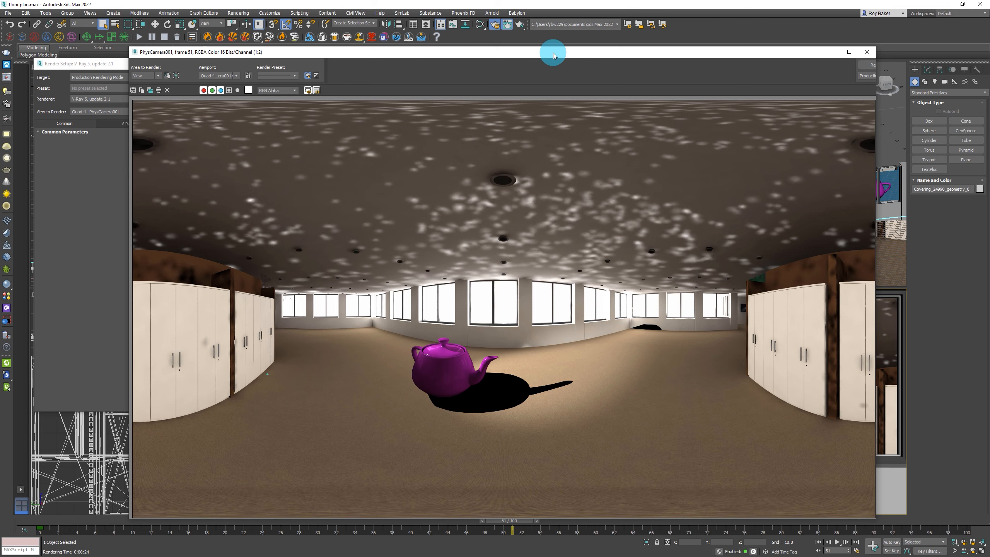
- Bring up the render elements list in the render setup and show the VRayShadows element's parameters
{"action": "left_click", "coordinate": [86, 146]}
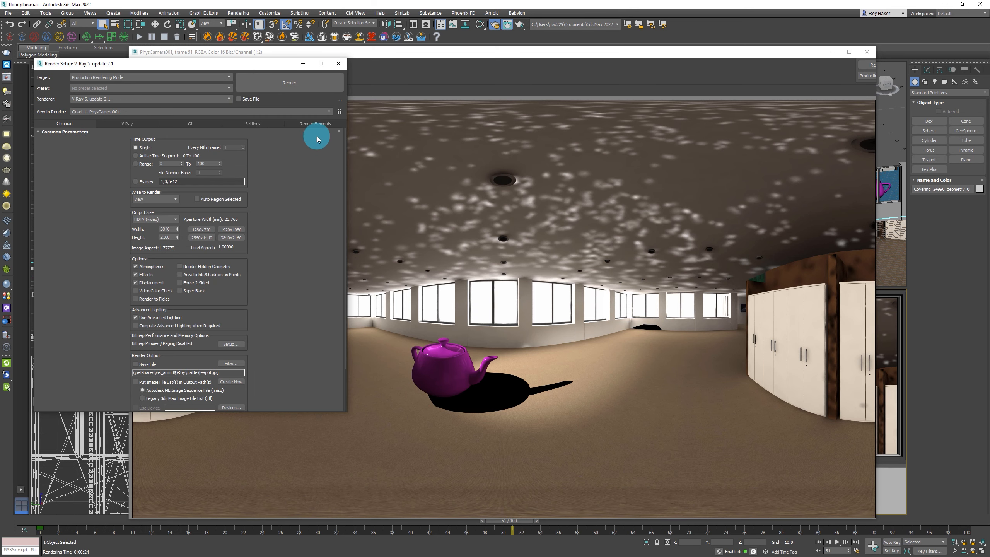
{"action": "left_click", "coordinate": [312, 124]}
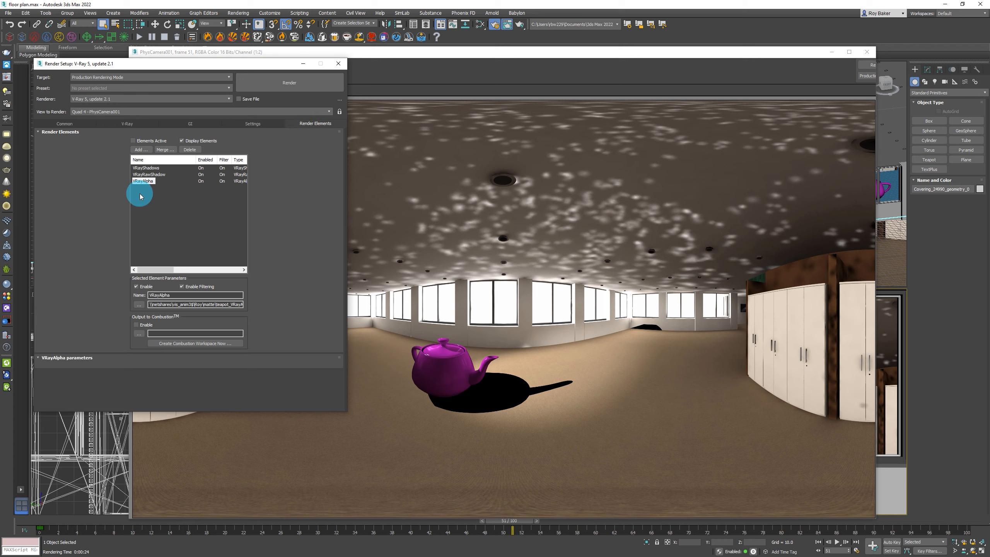
{"action": "left_click", "coordinate": [147, 167]}
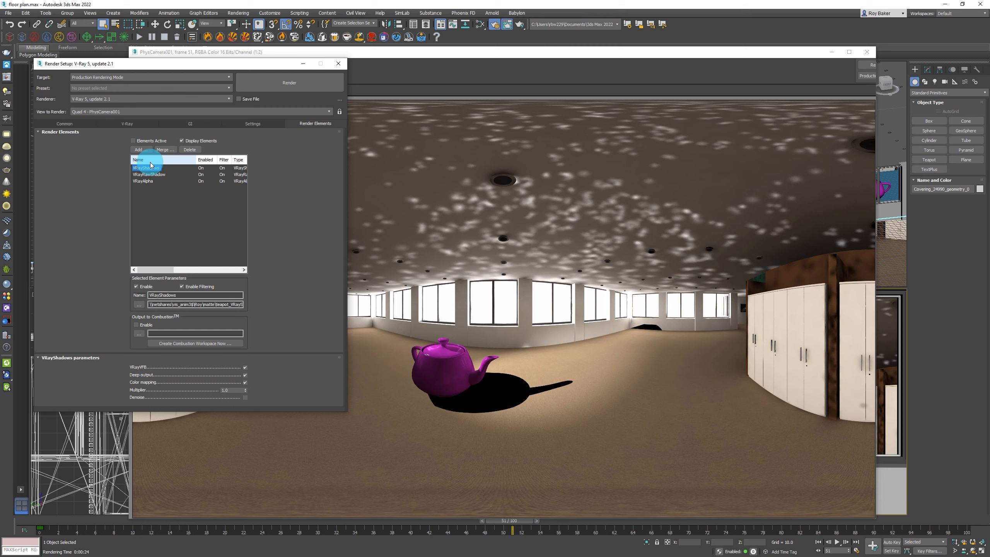
- Review the VRayRawShadow and VRayAlpha element parameters, view the rendered frame's alpha channel, and return to its colour view
{"action": "left_click", "coordinate": [157, 175]}
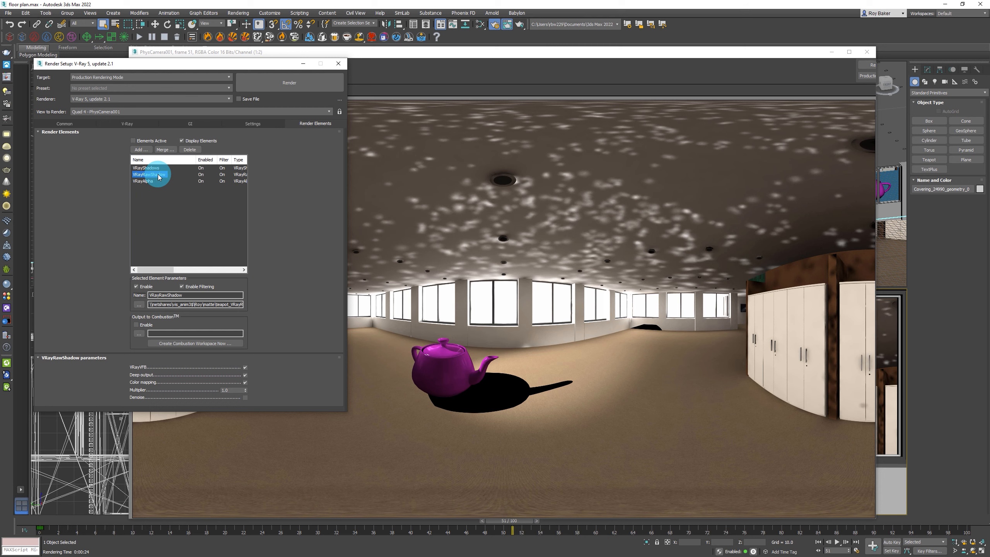
{"action": "left_click", "coordinate": [153, 182]}
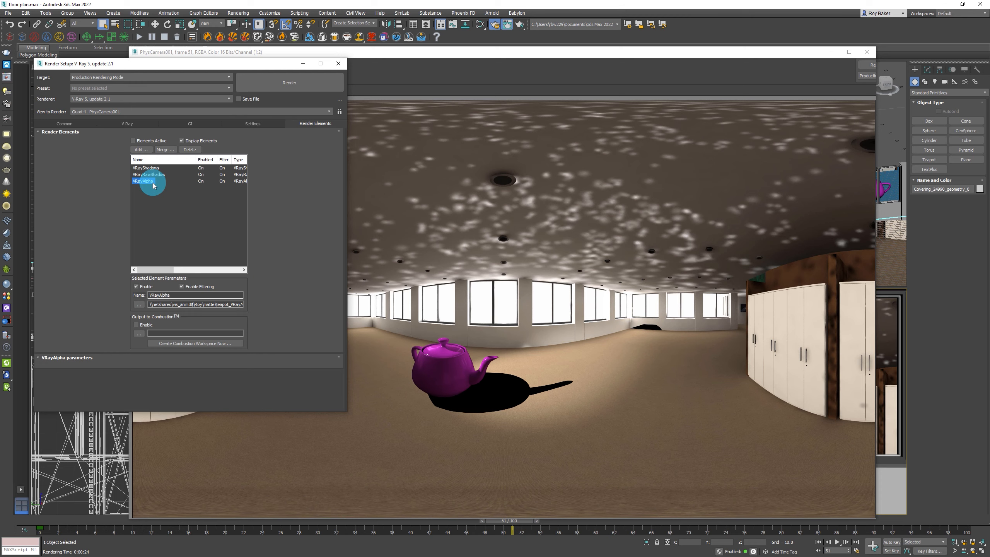
{"action": "left_click", "coordinate": [395, 70]}
{"action": "left_click", "coordinate": [229, 90]}
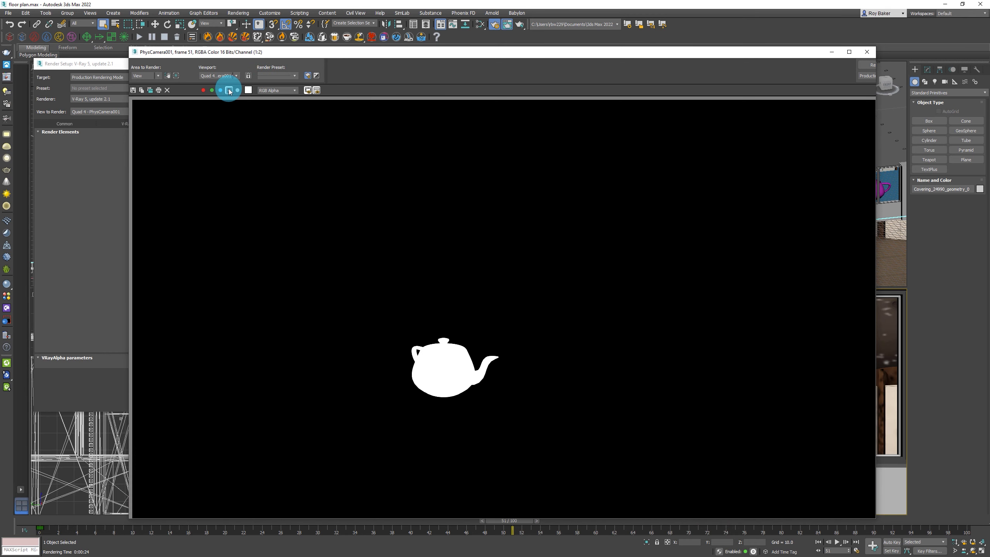
{"action": "left_click", "coordinate": [230, 90]}
{"action": "left_click", "coordinate": [229, 90]}
{"action": "left_click", "coordinate": [229, 90]}
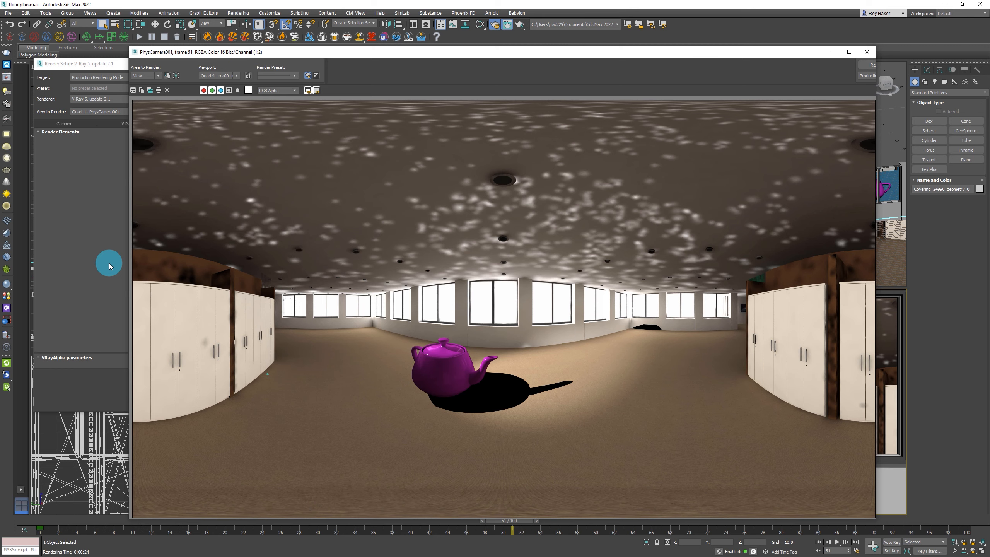
- Review the common render output settings and recheck the VRayAlpha, VRayShadows and VRayRawShadow elements
{"action": "left_click", "coordinate": [66, 132]}
{"action": "left_click", "coordinate": [65, 124]}
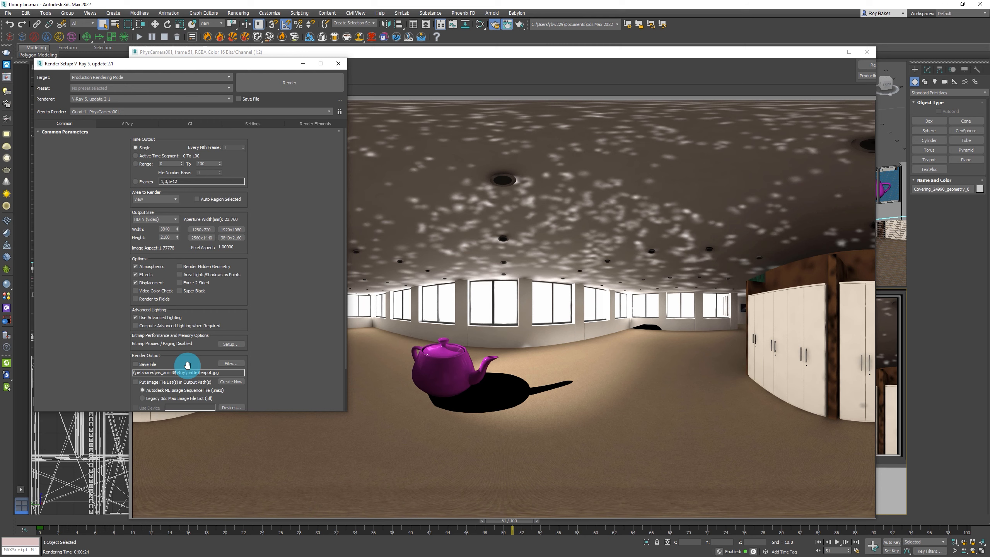
{"action": "left_click", "coordinate": [315, 124]}
{"action": "left_click", "coordinate": [143, 181]}
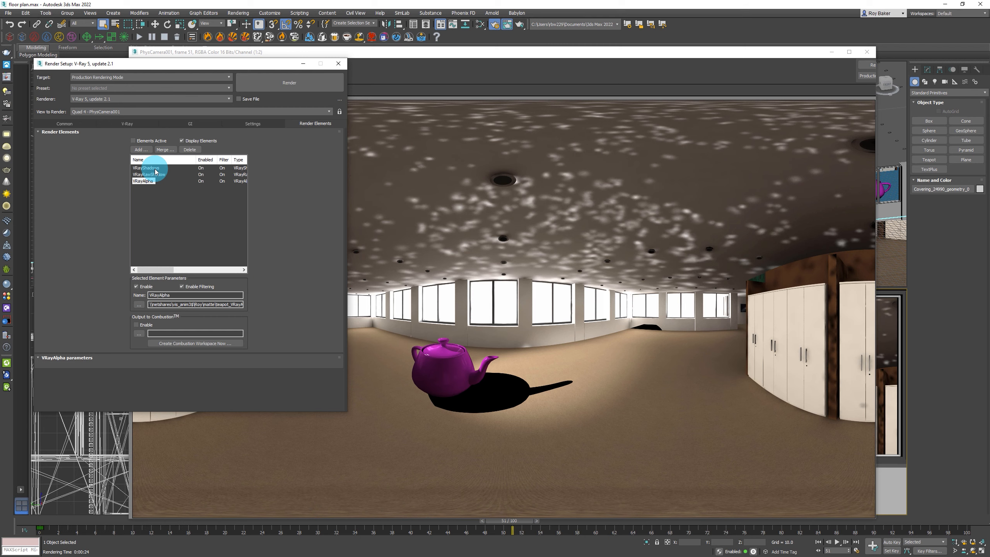
{"action": "left_click", "coordinate": [155, 169]}
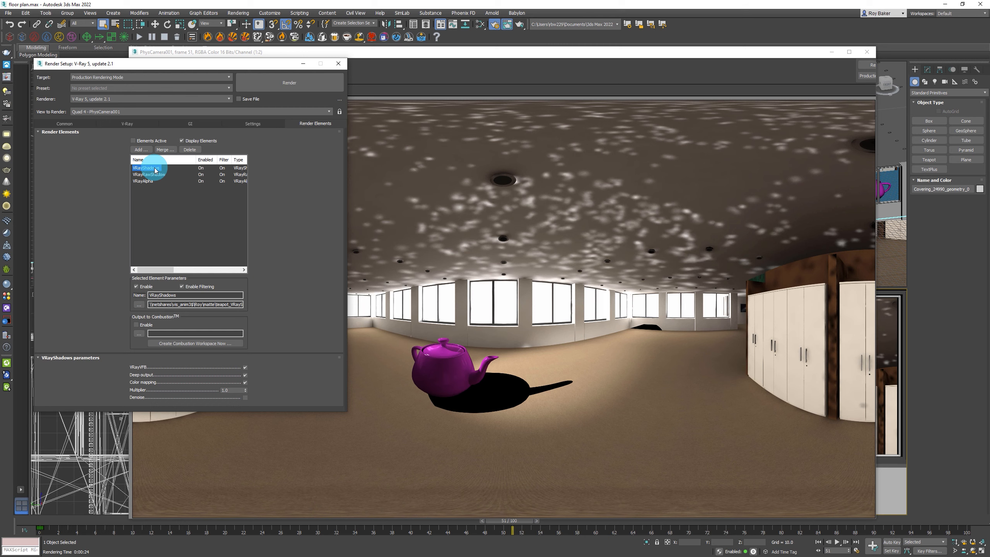
{"action": "left_click", "coordinate": [159, 176]}
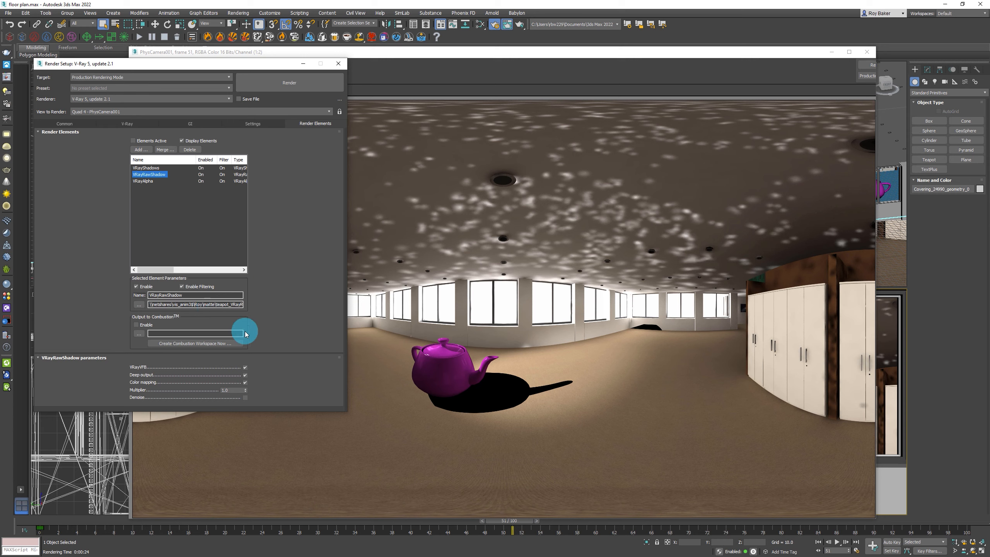
- Set the render's time output to the active time segment 0 to 100 and enable saving to teapot.jpg
{"action": "left_click", "coordinate": [65, 123]}
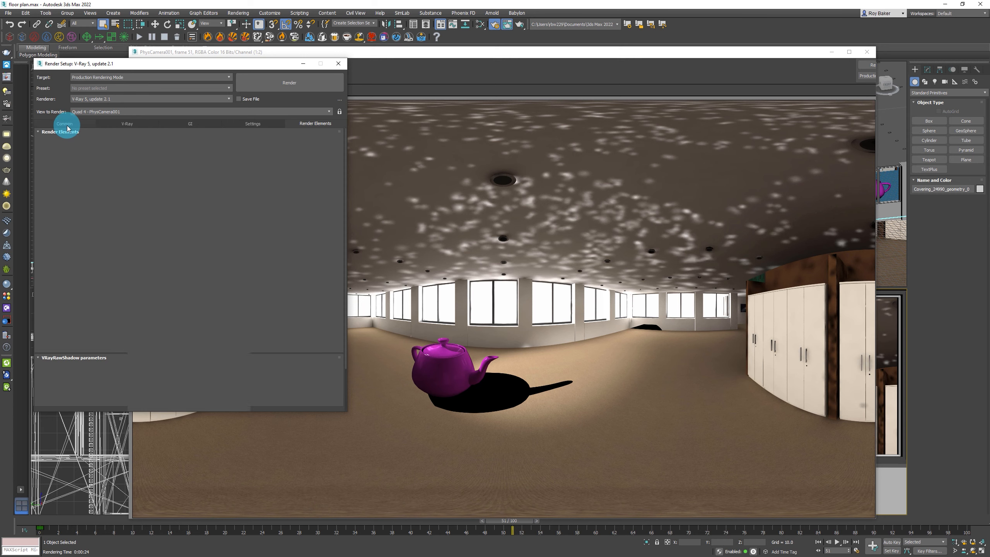
{"action": "left_click", "coordinate": [136, 155]}
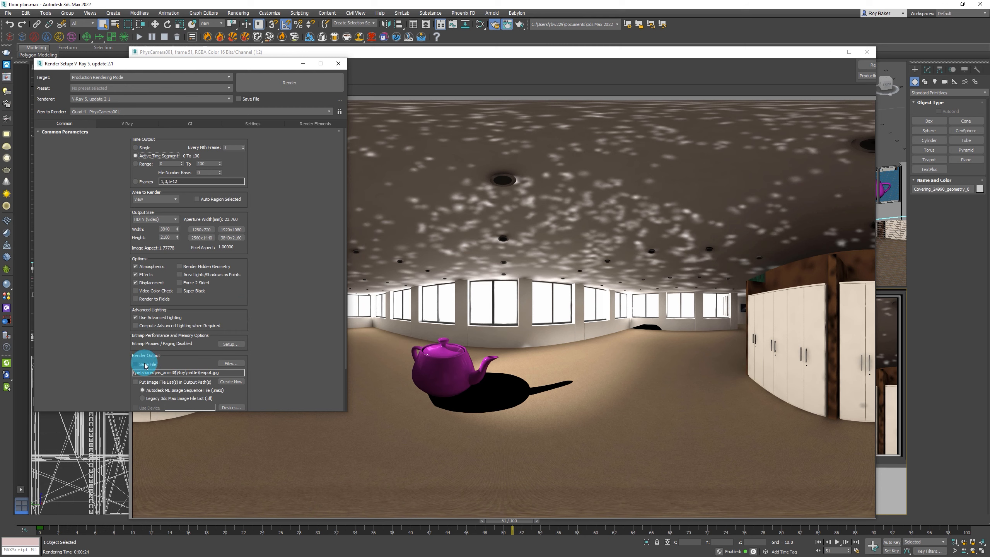
{"action": "double_click", "coordinate": [183, 373]}
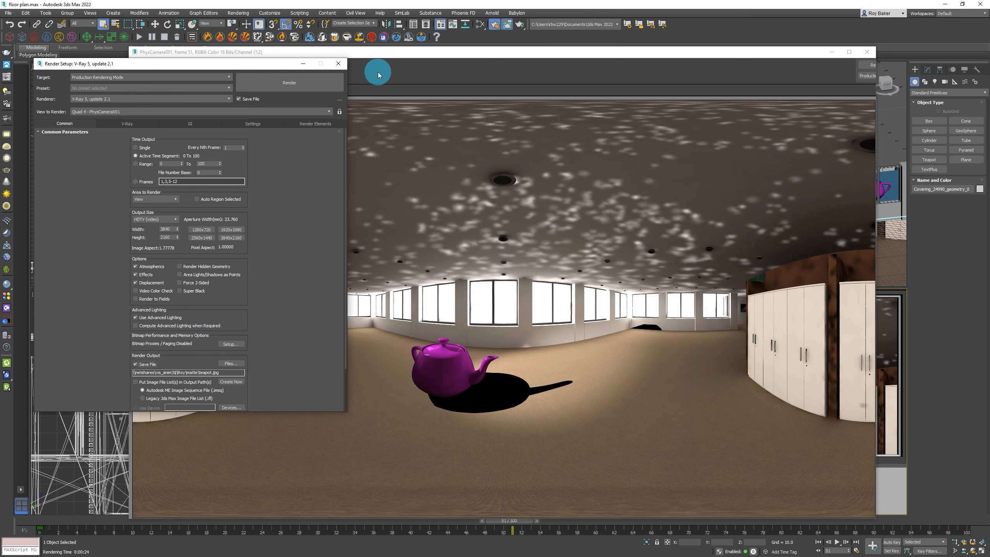
- Reopen the material editor, move the carpet VRayMtlWrapper node farther from Carpet Solid 018, and close the editor
{"action": "left_click", "coordinate": [481, 28]}
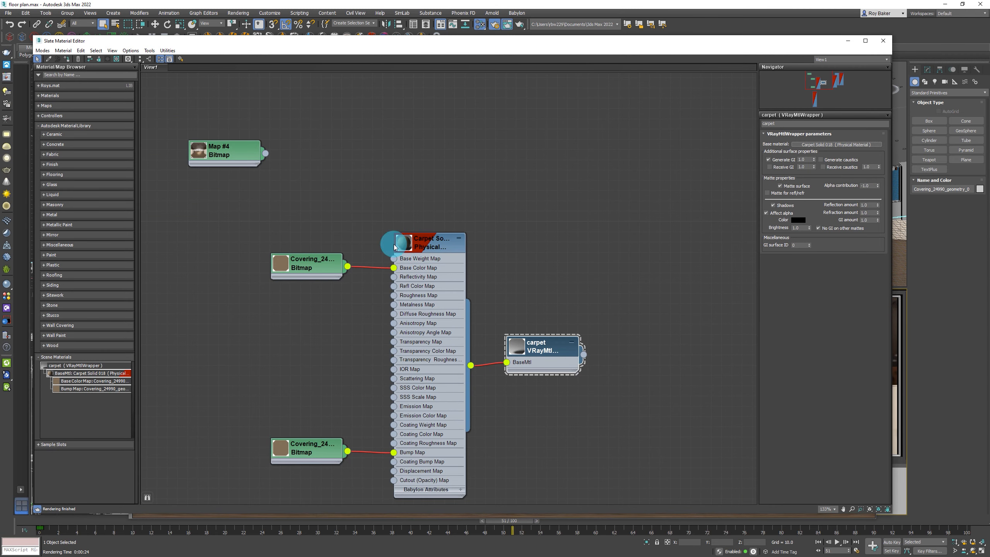
{"action": "left_click_drag", "start_coordinate": [546, 345], "coordinate": [577, 345]}
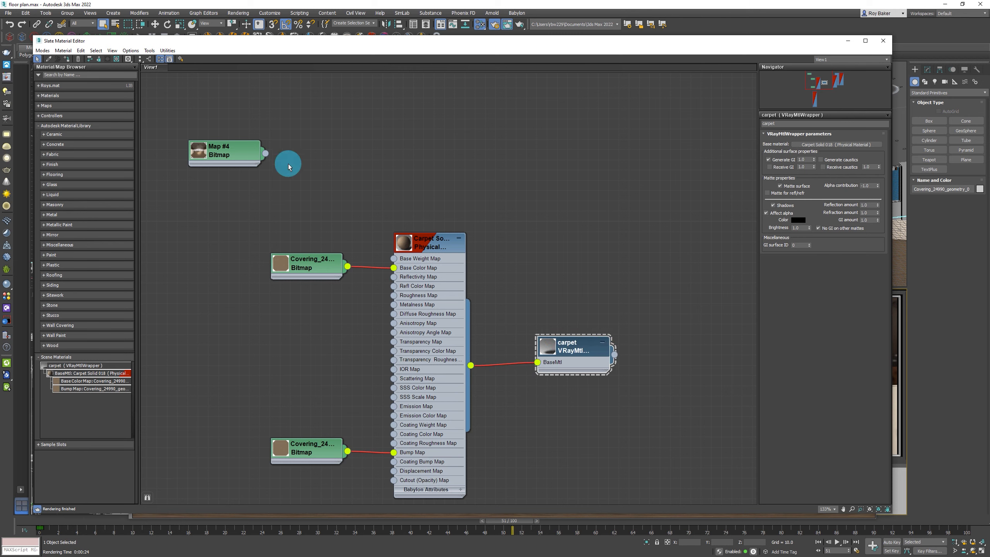
{"action": "left_click", "coordinate": [578, 354]}
{"action": "left_click_drag", "start_coordinate": [577, 356], "coordinate": [598, 355]}
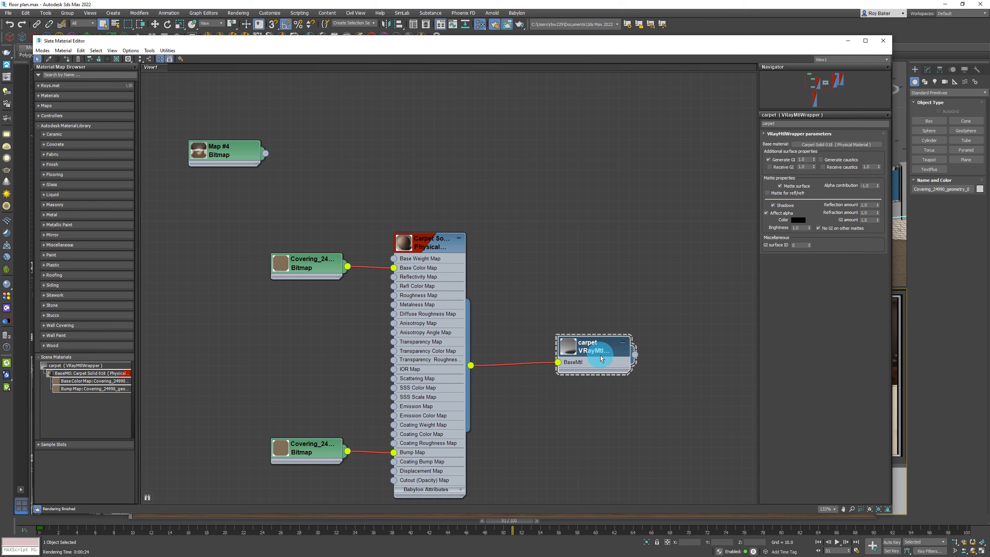
{"action": "left_click_drag", "start_coordinate": [601, 354], "coordinate": [596, 357]}
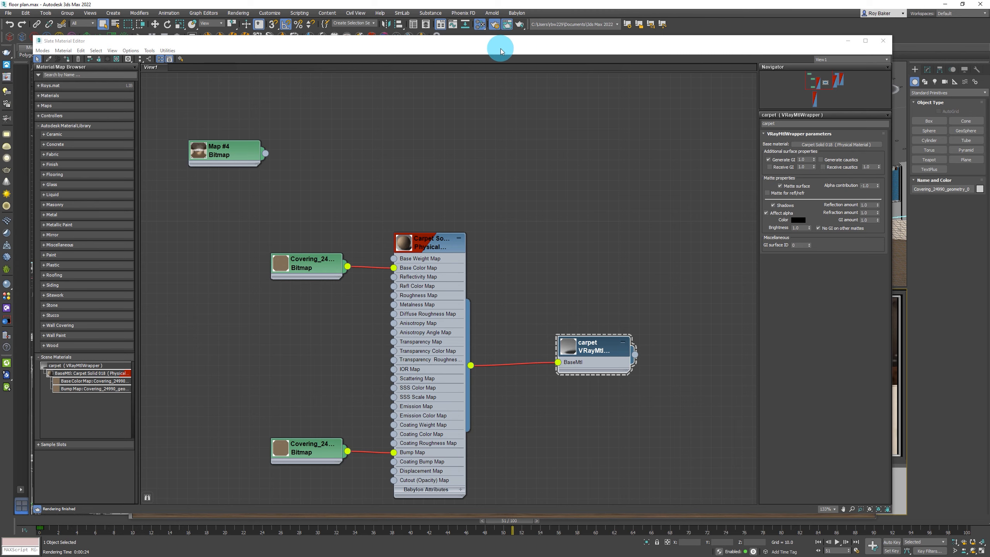
{"action": "left_click_drag", "start_coordinate": [503, 41], "coordinate": [483, 126]}
{"action": "left_click_drag", "start_coordinate": [443, 249], "coordinate": [420, 374]}
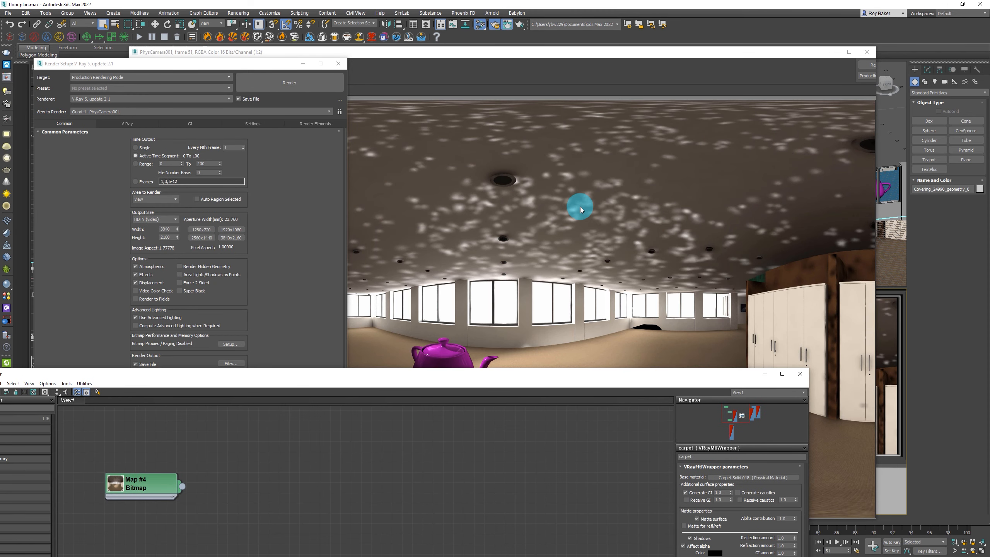
{"action": "left_click_drag", "start_coordinate": [544, 375], "coordinate": [584, 166]}
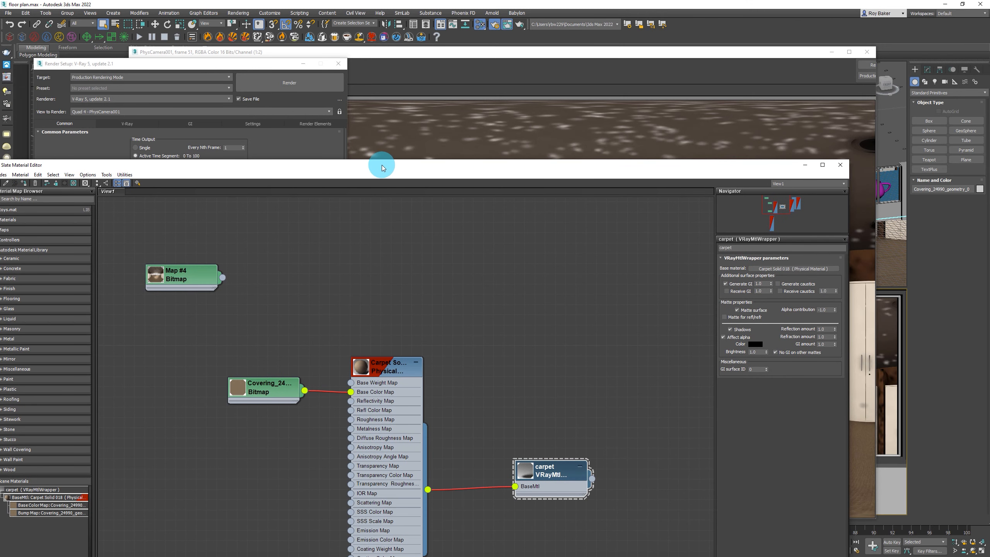
{"action": "left_click_drag", "start_coordinate": [380, 164], "coordinate": [391, 66]}
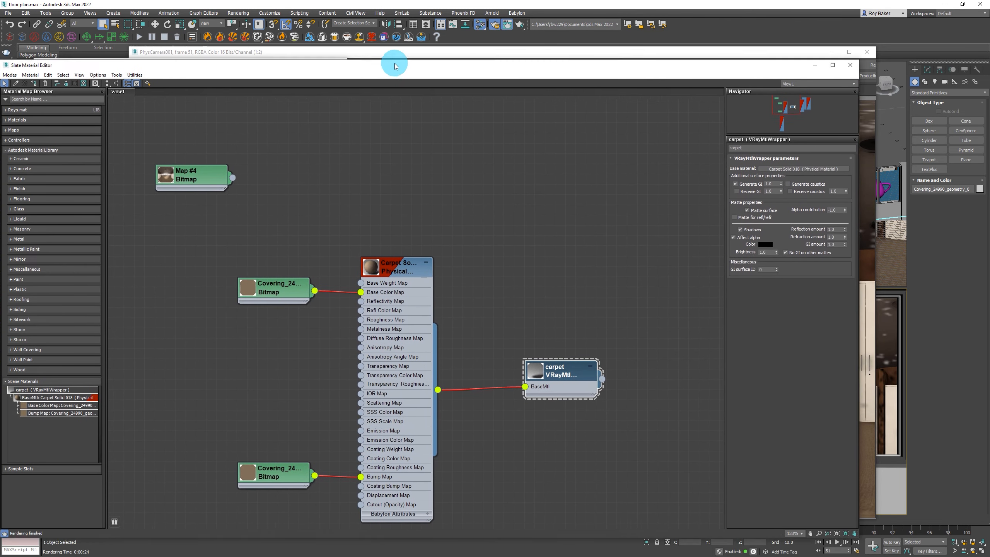
{"action": "left_click", "coordinate": [843, 70]}
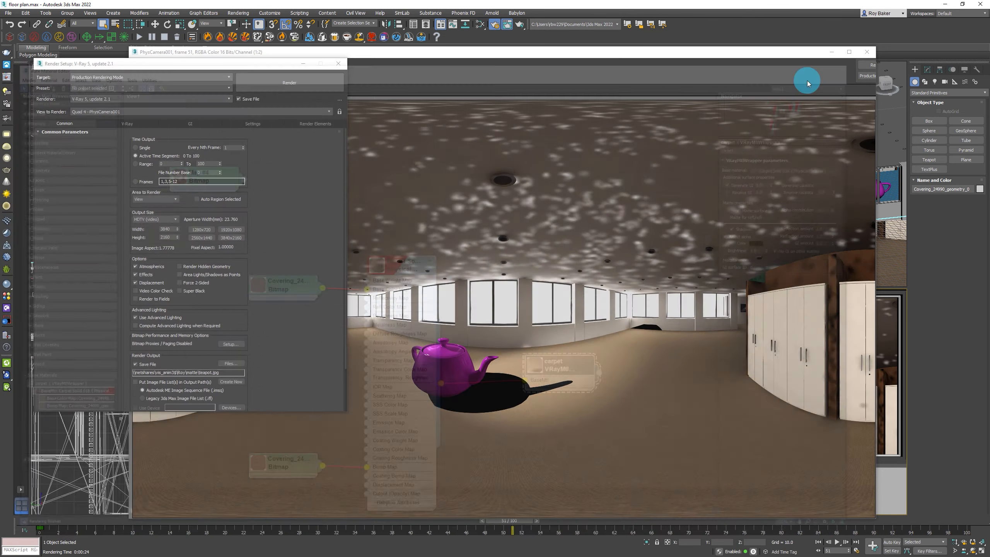
- Recheck the render elements and output settings, and open the images folder inside 360 pano video matte in File Explorer
{"action": "left_click", "coordinate": [303, 123]}
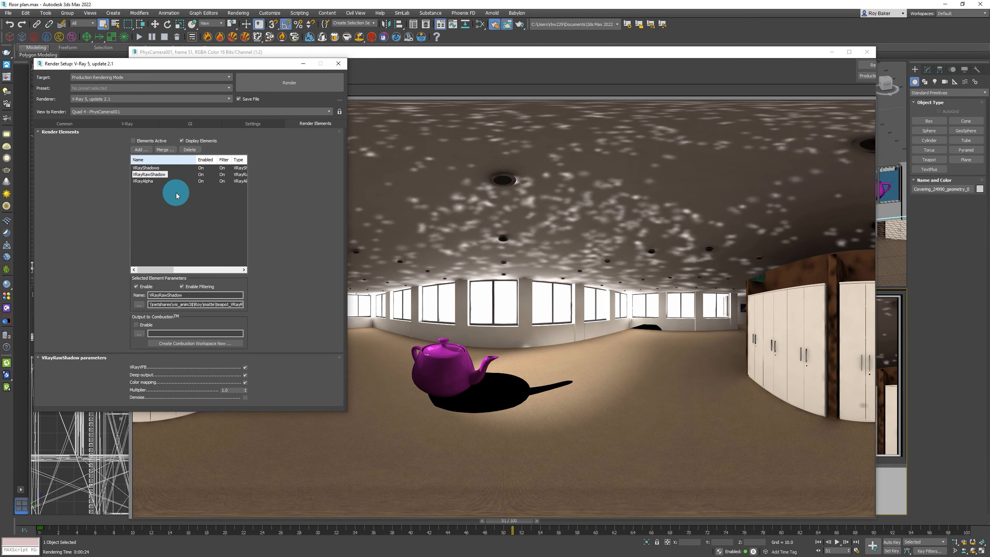
{"action": "left_click", "coordinate": [68, 124]}
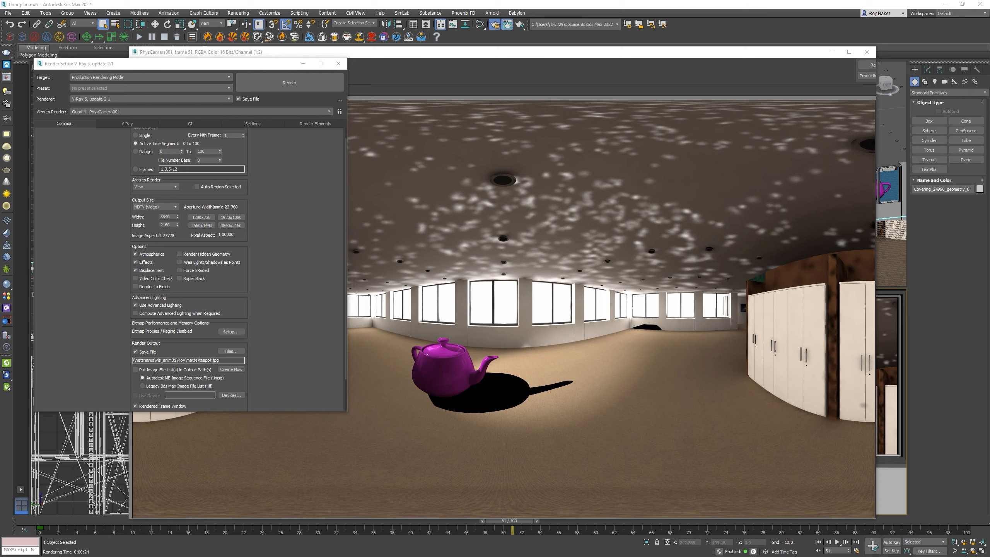
{"action": "key", "text": "super+e"}
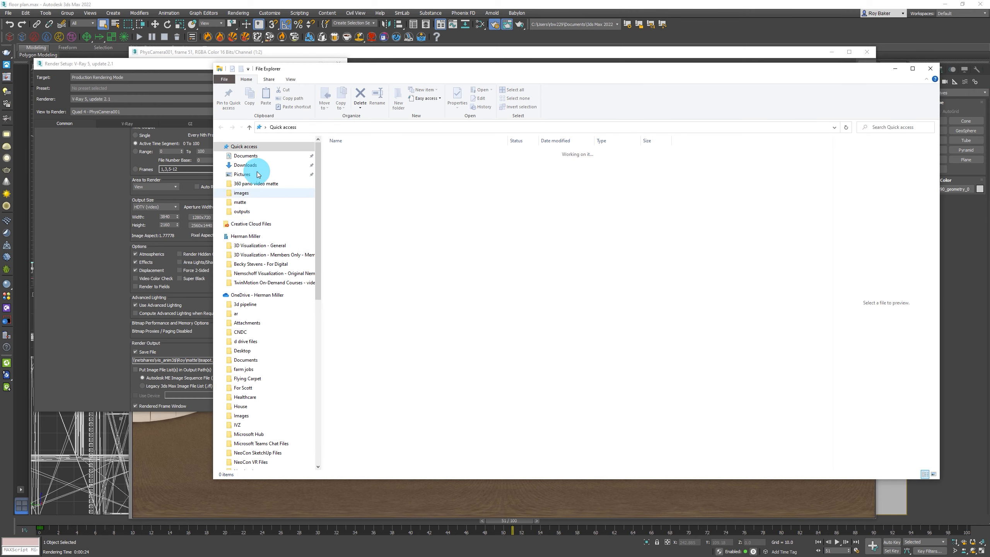
{"action": "left_click", "coordinate": [257, 185]}
{"action": "left_click", "coordinate": [387, 173]}
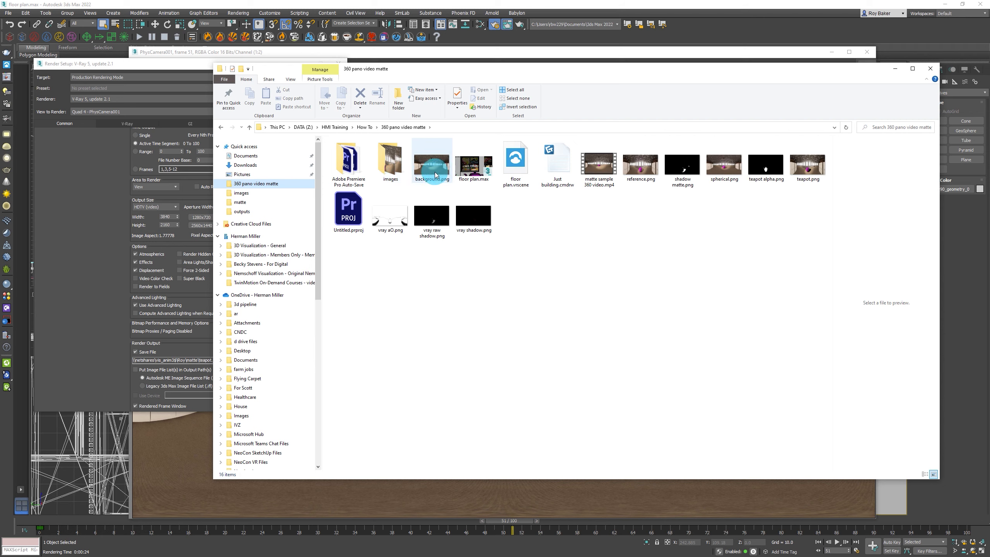
{"action": "left_click", "coordinate": [384, 165]}
{"action": "double_click", "coordinate": [384, 166]}
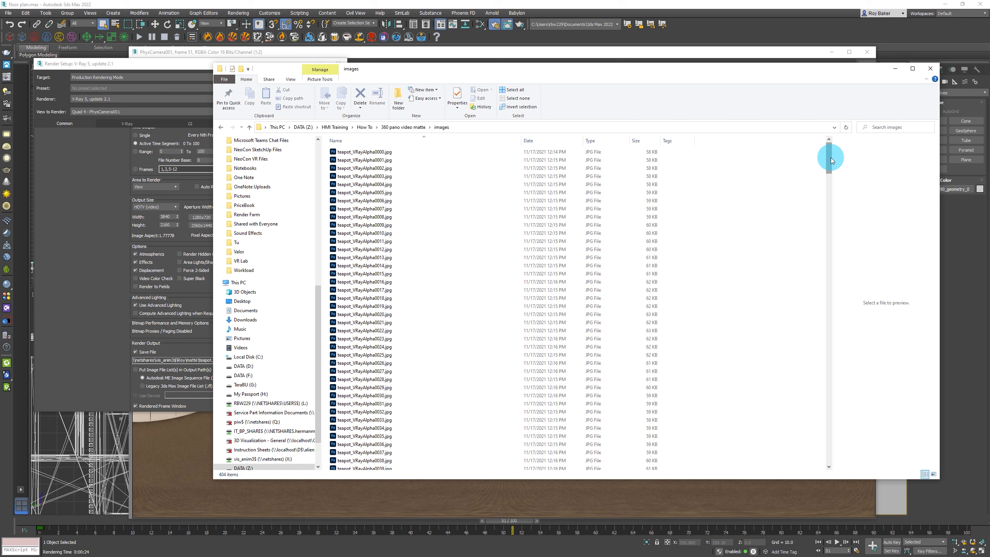
- Enlarge the preview and examine the first VRayAlpha, VRayRawShadow, VRayShadows and plain teapot frames of the rendered sequences
{"action": "left_click", "coordinate": [377, 156]}
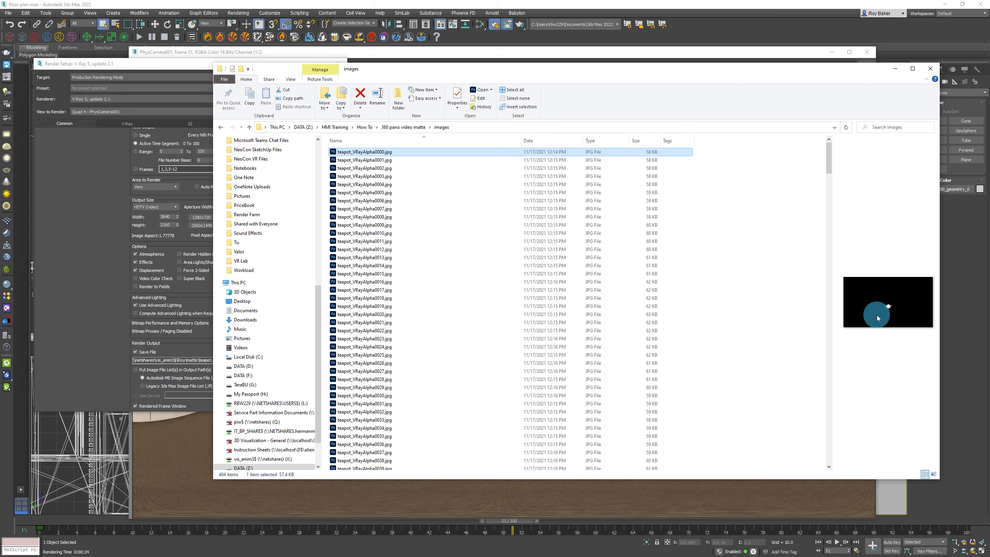
{"action": "left_click_drag", "start_coordinate": [830, 279], "coordinate": [714, 278]}
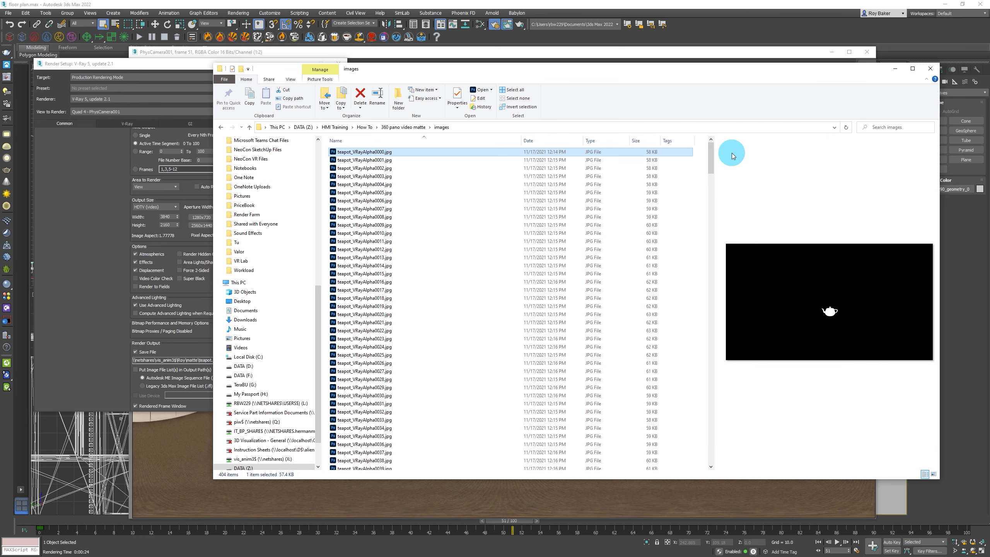
{"action": "scroll", "coordinate": [712, 156], "scroll_direction": "down", "scroll_amount": 6}
{"action": "left_click_drag", "start_coordinate": [708, 184], "coordinate": [705, 222]}
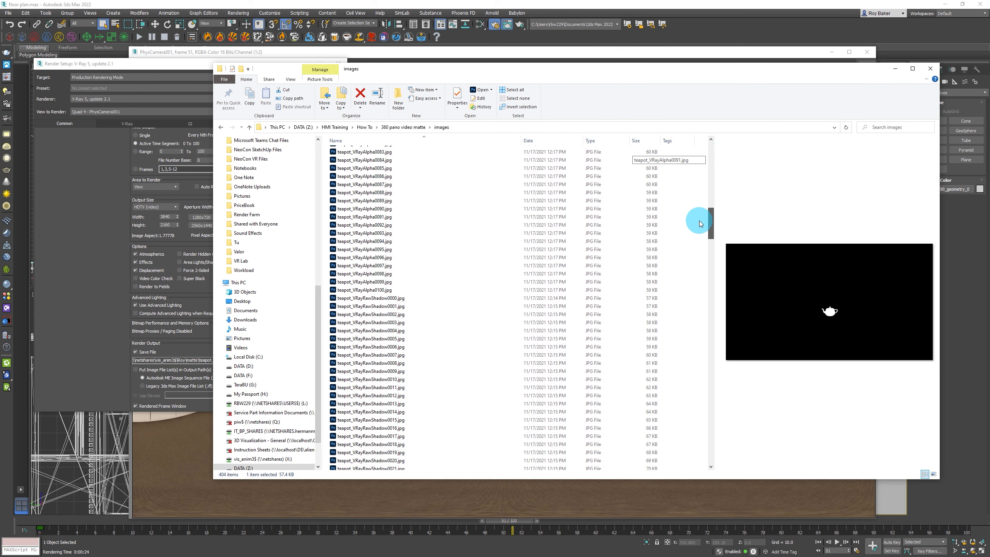
{"action": "left_click", "coordinate": [384, 306]}
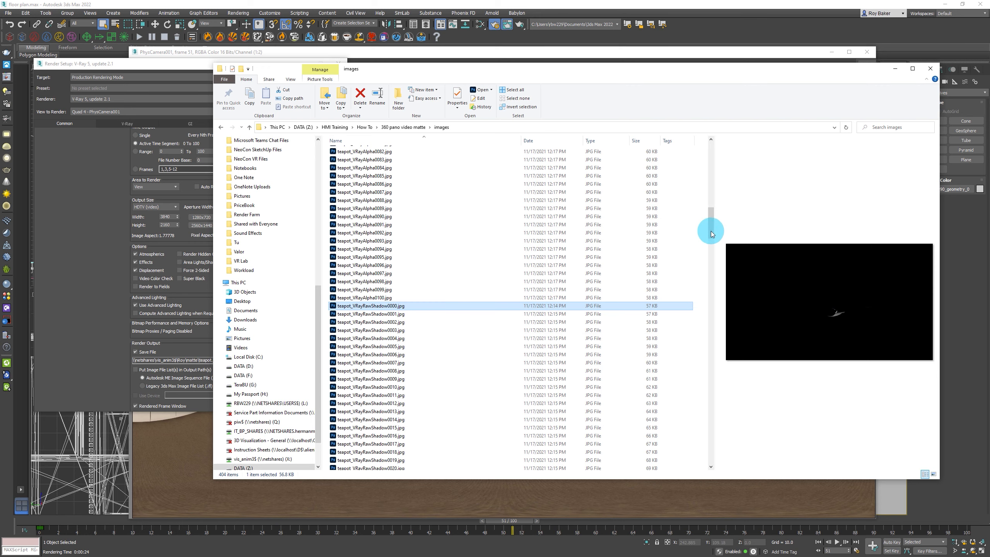
{"action": "left_click_drag", "start_coordinate": [710, 226], "coordinate": [708, 305]}
{"action": "left_click", "coordinate": [388, 293]}
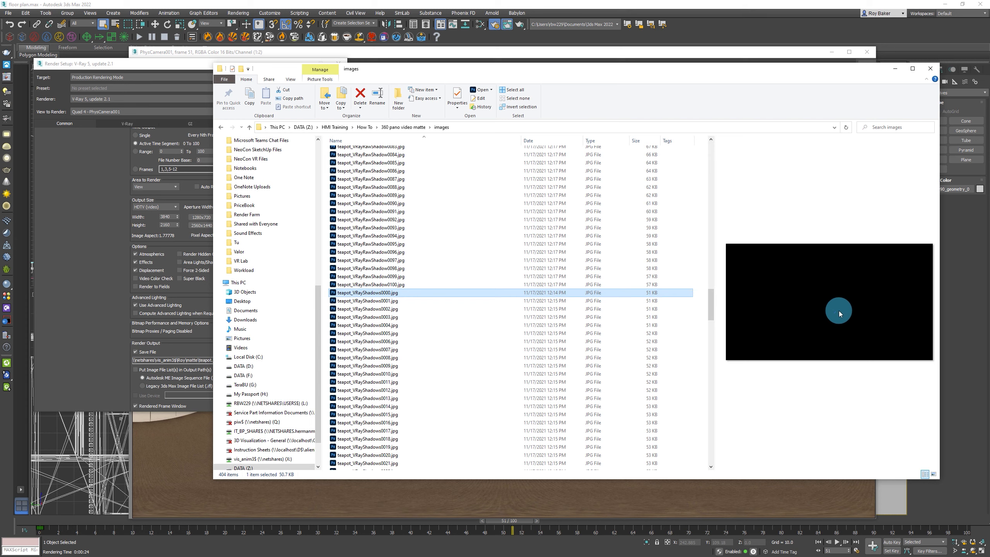
{"action": "left_click_drag", "start_coordinate": [710, 305], "coordinate": [715, 395]}
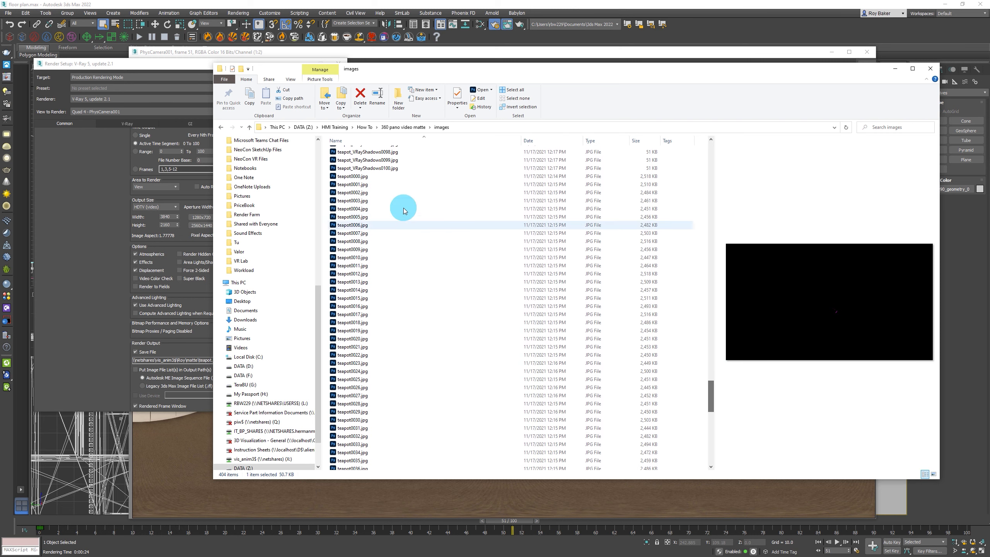
{"action": "left_click", "coordinate": [355, 177]}
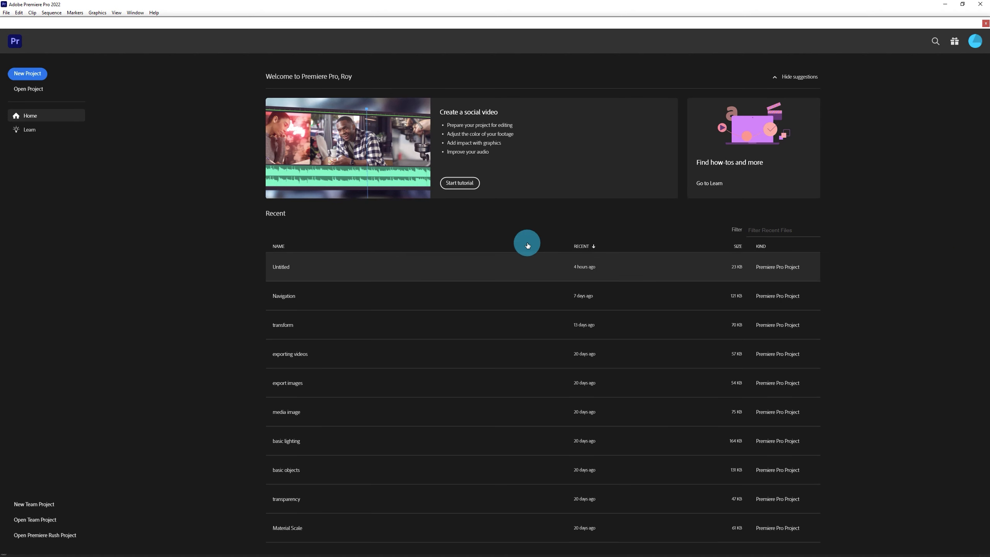
- Switch to Premiere Pro, open the Untitled project and show its imported media
{"action": "left_click", "coordinate": [282, 270]}
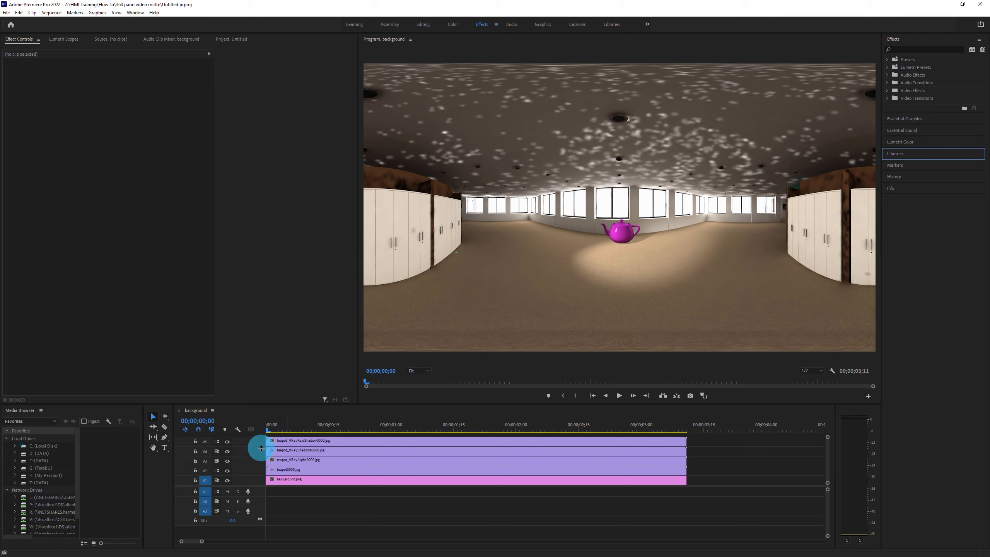
{"action": "left_click", "coordinate": [220, 41]}
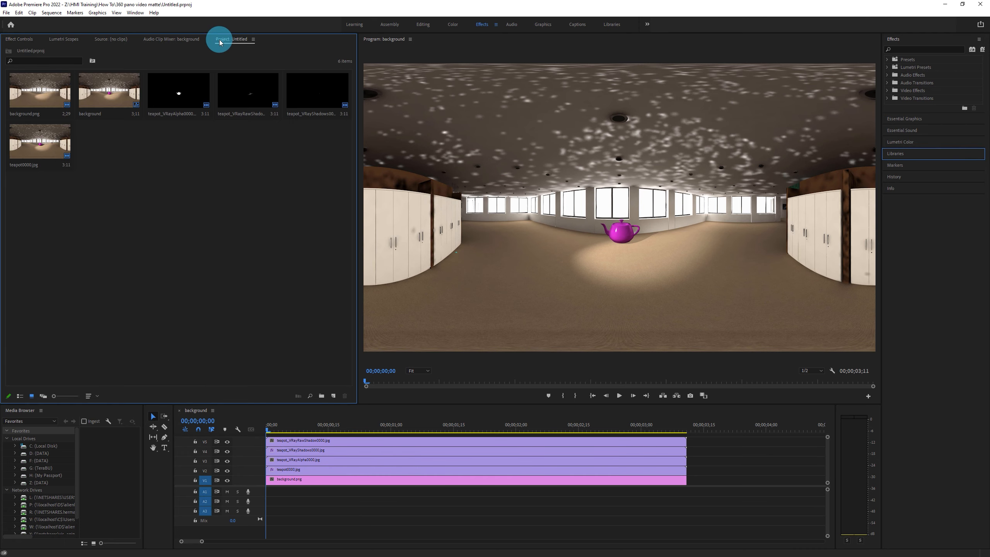
- Select the background.png clip and hide video tracks V2 through V5 so only the background track is displayed
{"action": "left_click", "coordinate": [325, 480]}
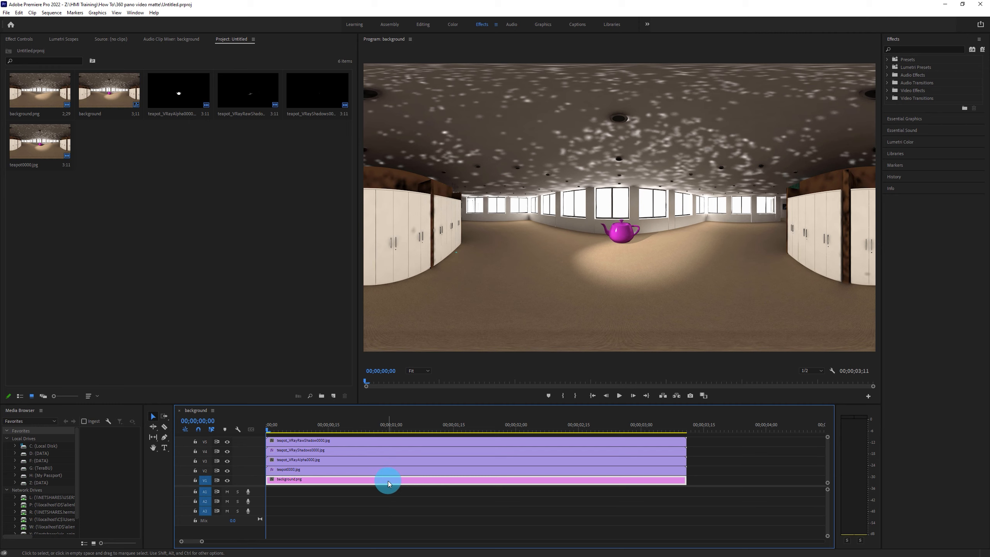
{"action": "left_click", "coordinate": [227, 471]}
{"action": "left_click", "coordinate": [228, 462]}
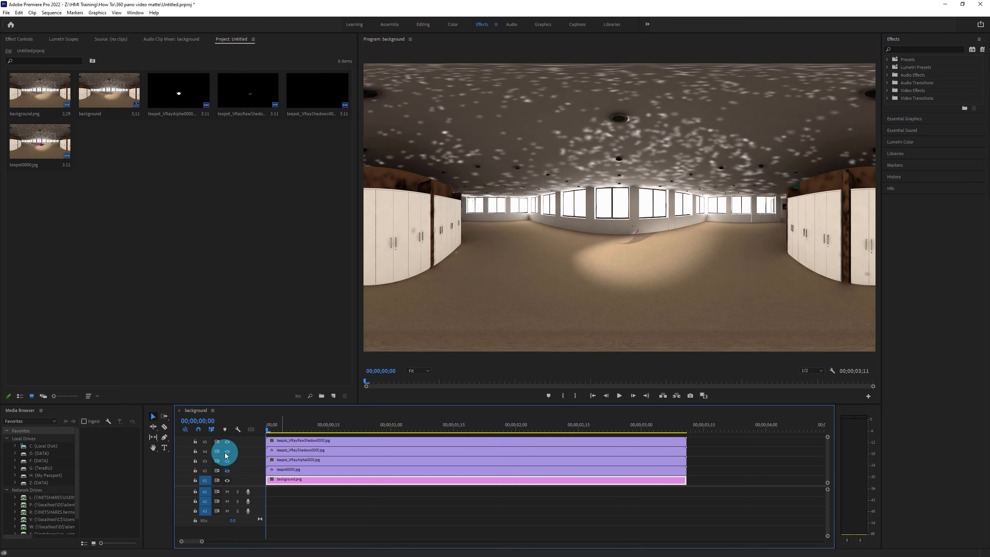
{"action": "left_click", "coordinate": [227, 452]}
{"action": "left_click", "coordinate": [227, 443]}
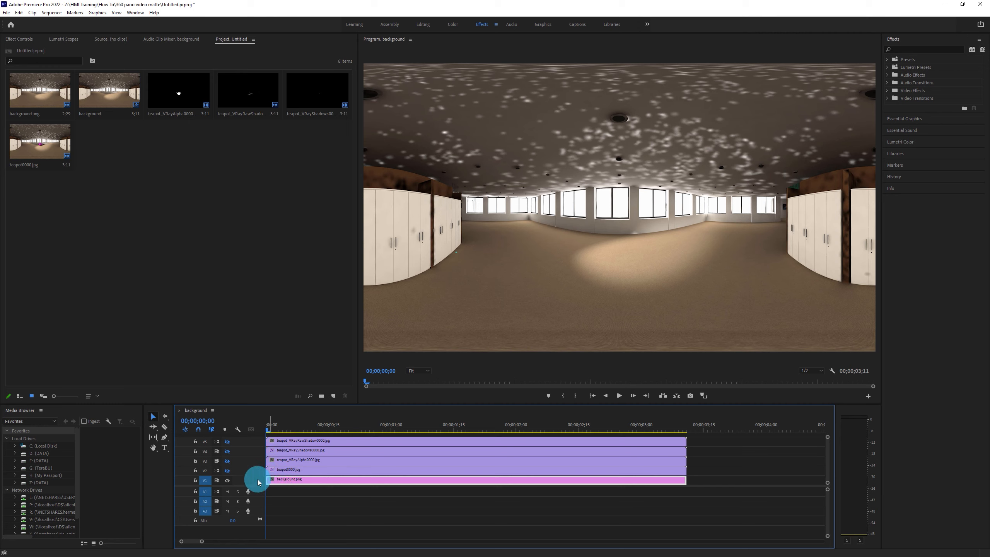
- Show tracks V2 and V3 again and delete the Track Matte Key effect from the teapot0000.jpg clip
{"action": "left_click", "coordinate": [228, 471]}
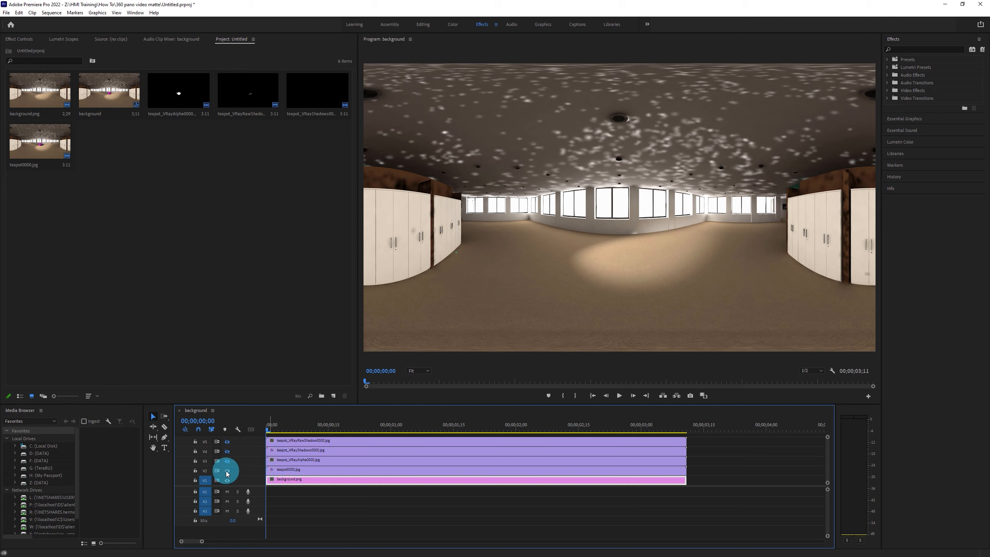
{"action": "left_click", "coordinate": [301, 472]}
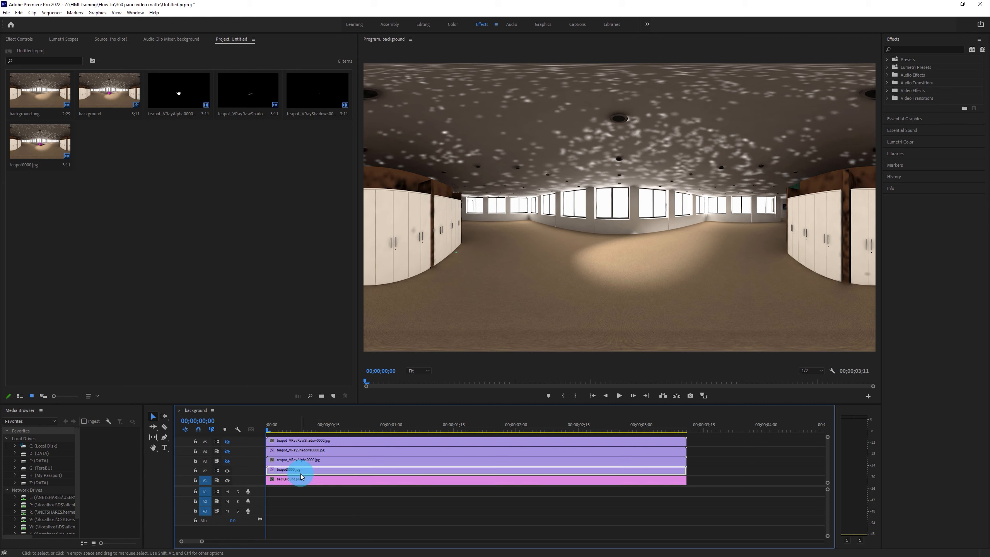
{"action": "left_click", "coordinate": [228, 461]}
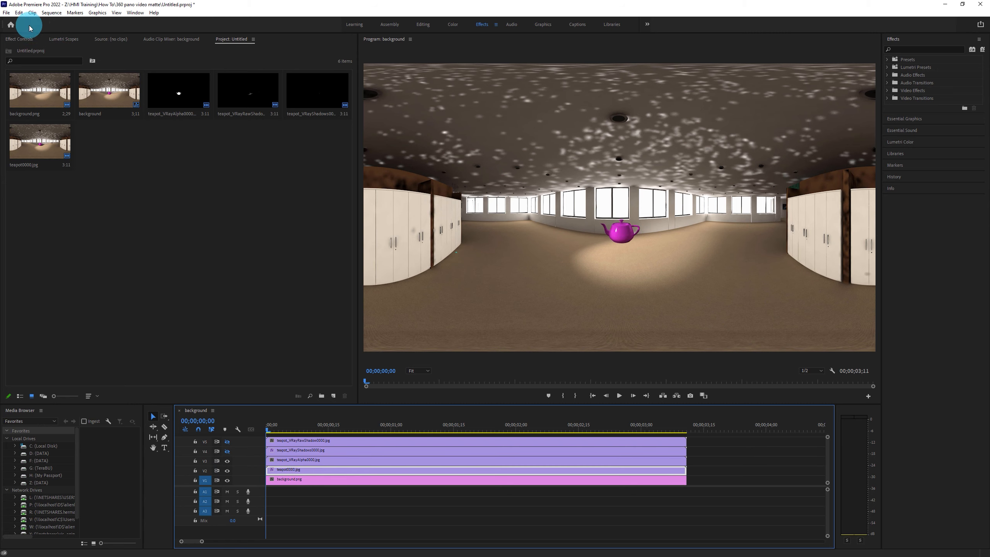
{"action": "left_click", "coordinate": [18, 39]}
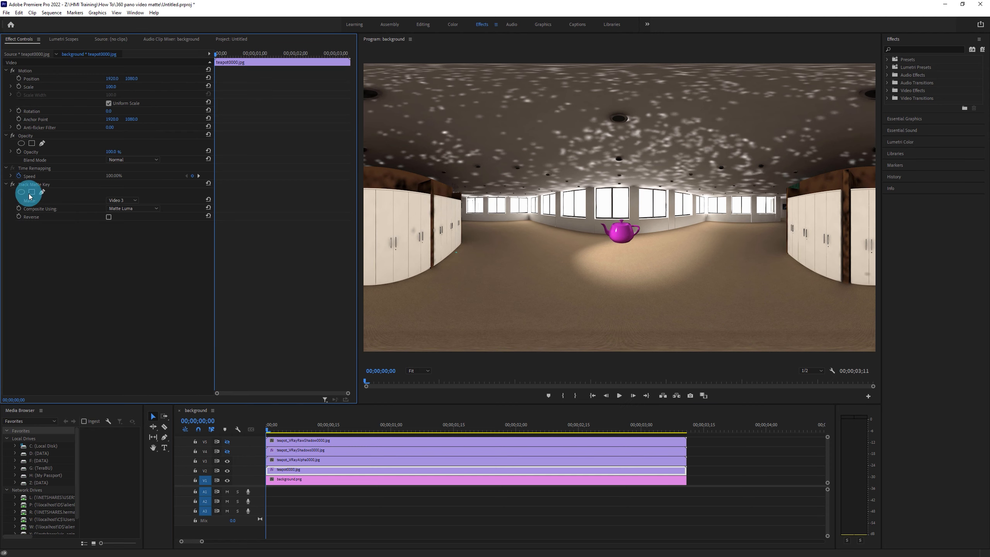
{"action": "left_click", "coordinate": [47, 183]}
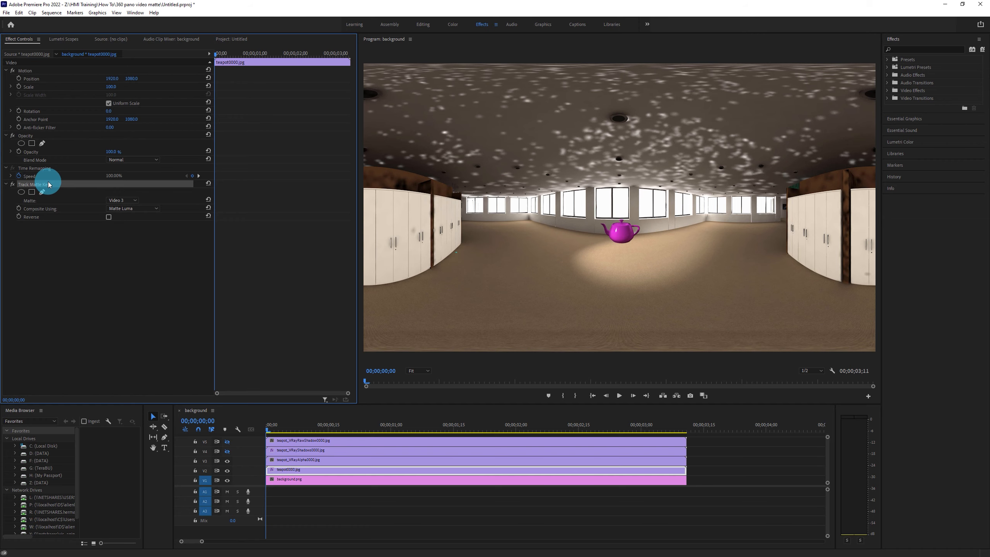
{"action": "key", "text": "Delete"}
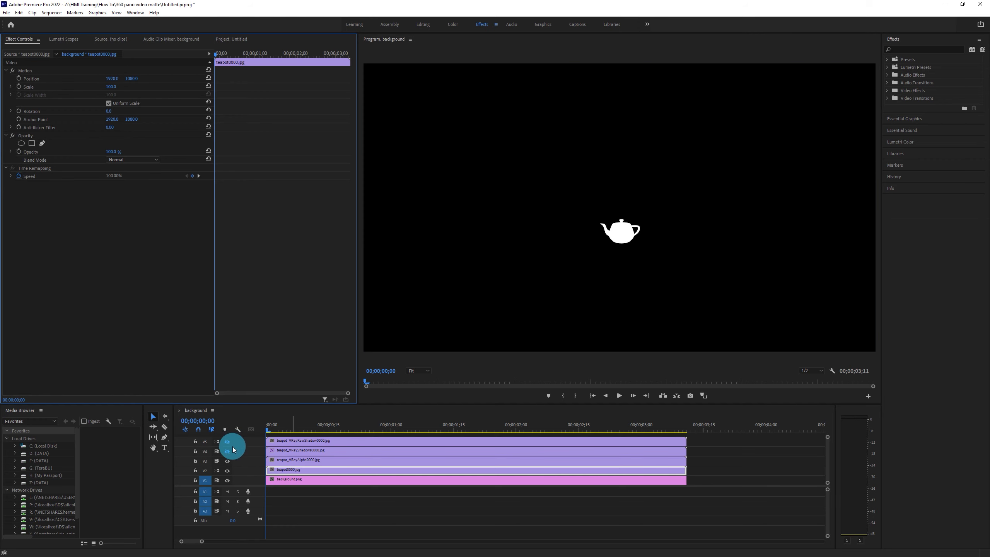
- Hide the V3 alpha track, move the playhead to 00;00;01;15, and examine the teapot clip against its VRayAlpha clip
{"action": "left_click", "coordinate": [227, 461]}
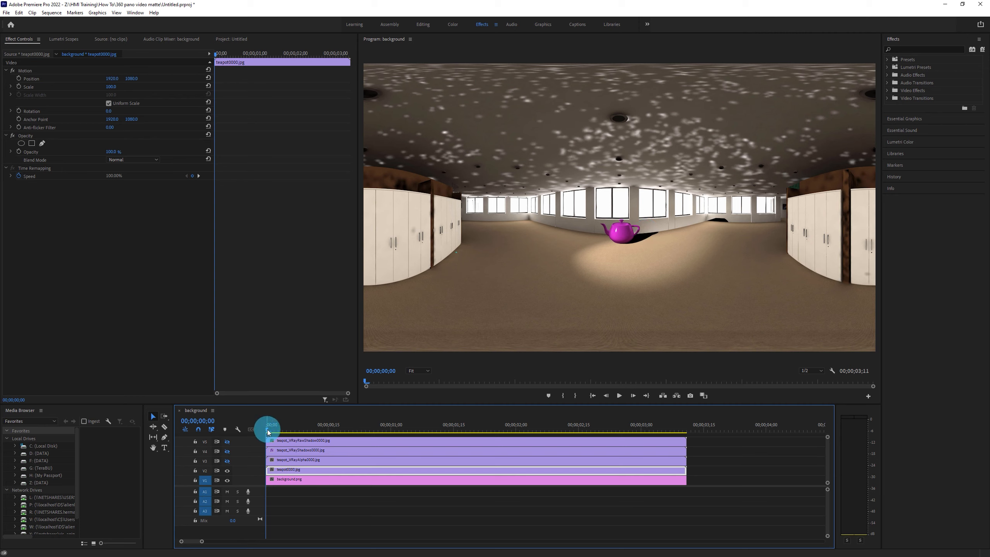
{"action": "left_click_drag", "start_coordinate": [268, 429], "coordinate": [454, 447]}
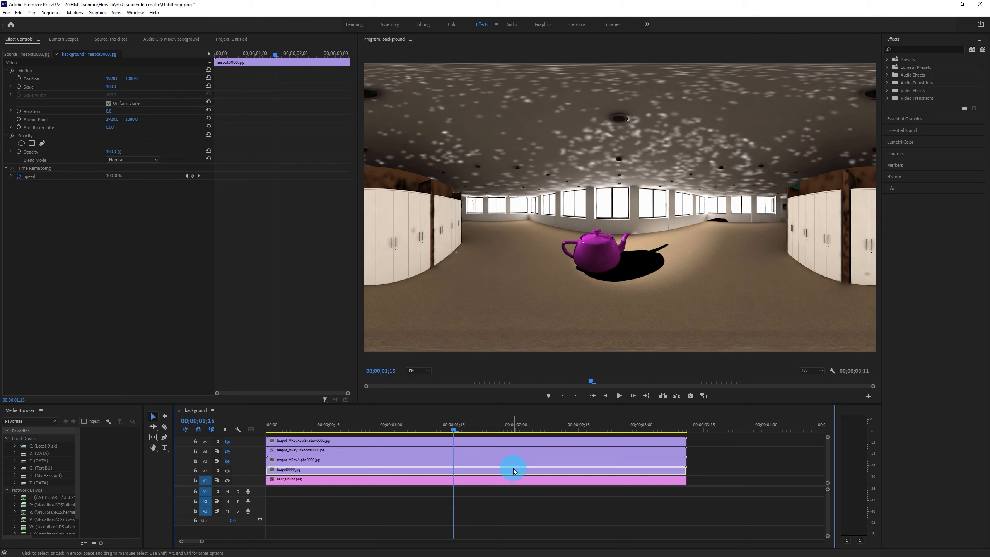
{"action": "left_click", "coordinate": [340, 459]}
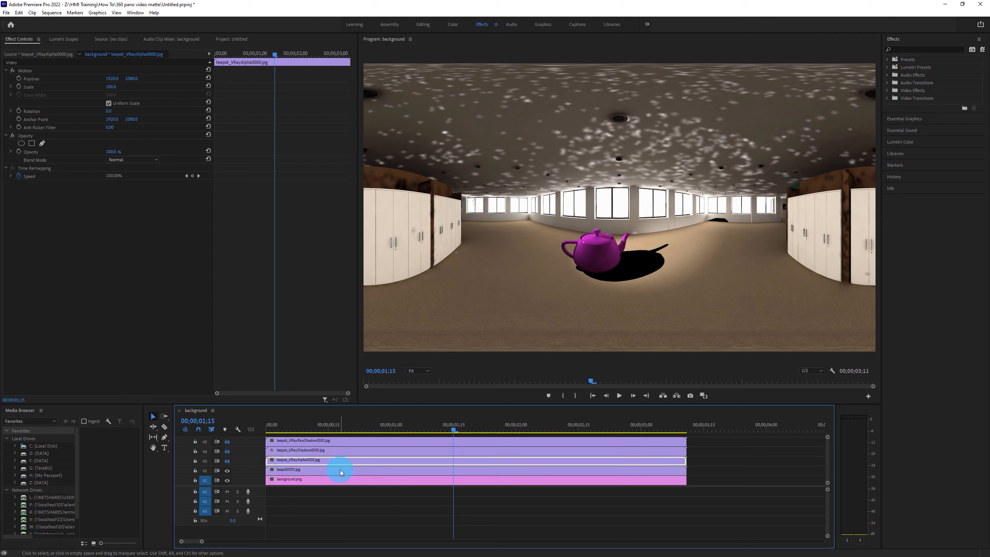
{"action": "left_click", "coordinate": [341, 470]}
{"action": "left_click", "coordinate": [305, 462]}
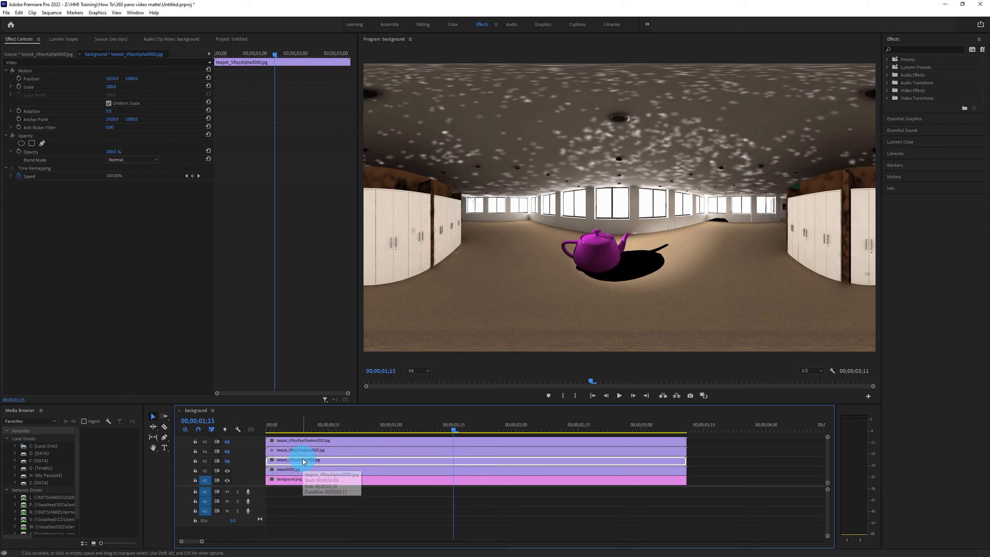
{"action": "left_click", "coordinate": [288, 473]}
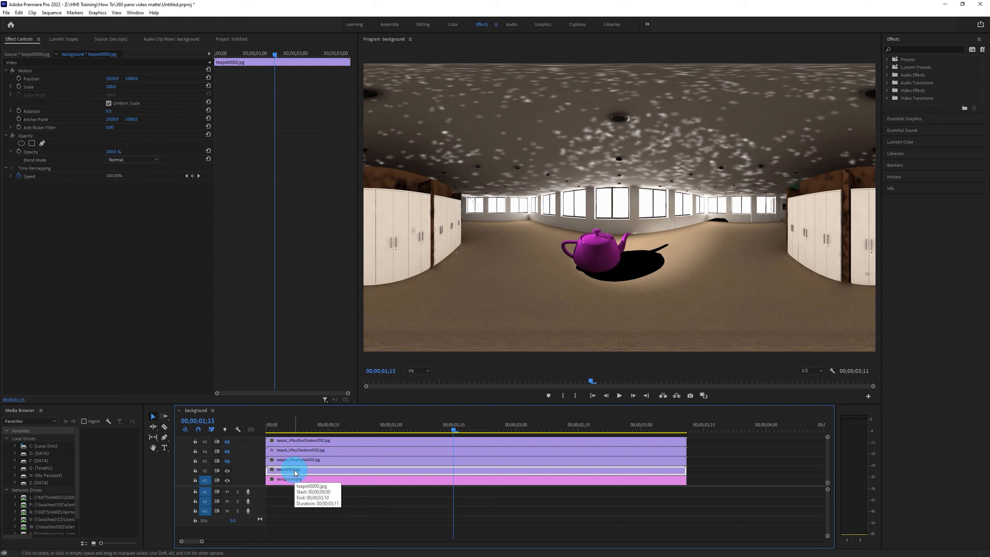
{"action": "left_click", "coordinate": [298, 462]}
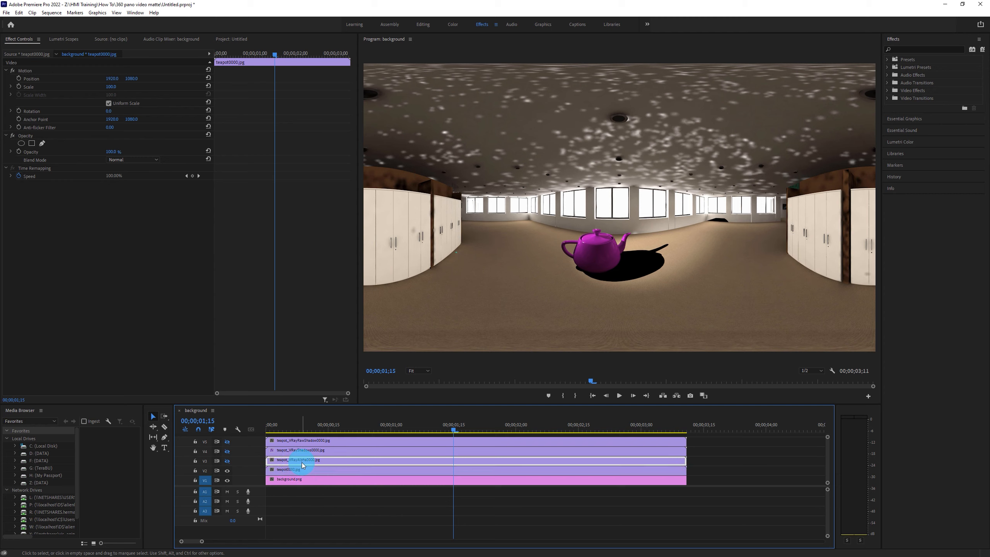
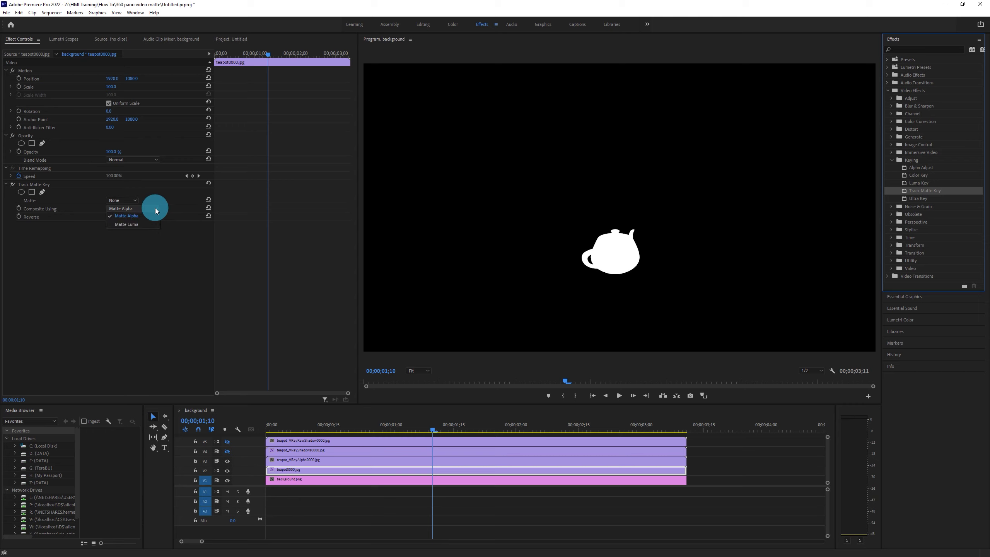
- Set the teapot clip's Track Matte Key to composite using Matte Luma with Video 3 as matte, and preview it at 00;00;01;00
{"action": "left_click", "coordinate": [144, 224]}
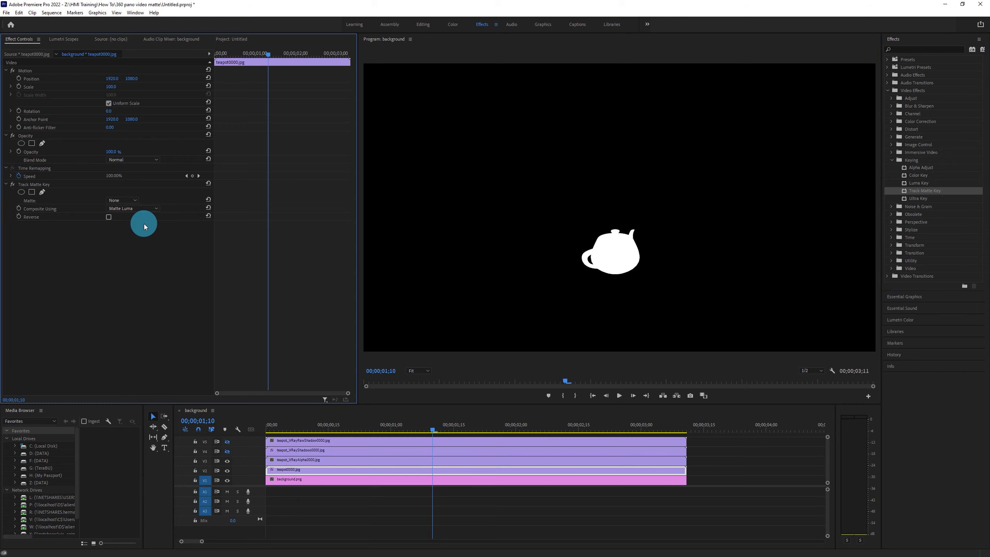
{"action": "left_click", "coordinate": [135, 200]}
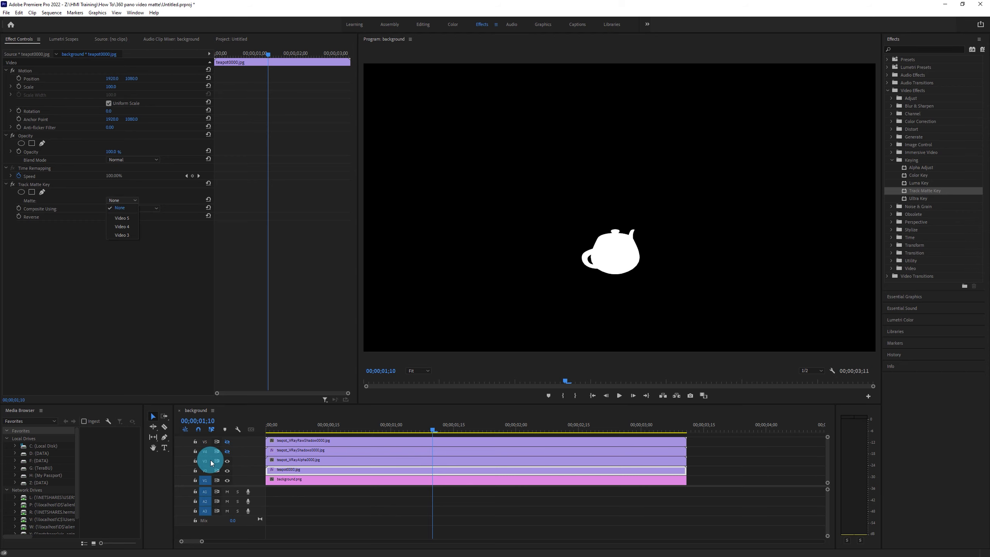
{"action": "left_click", "coordinate": [122, 235]}
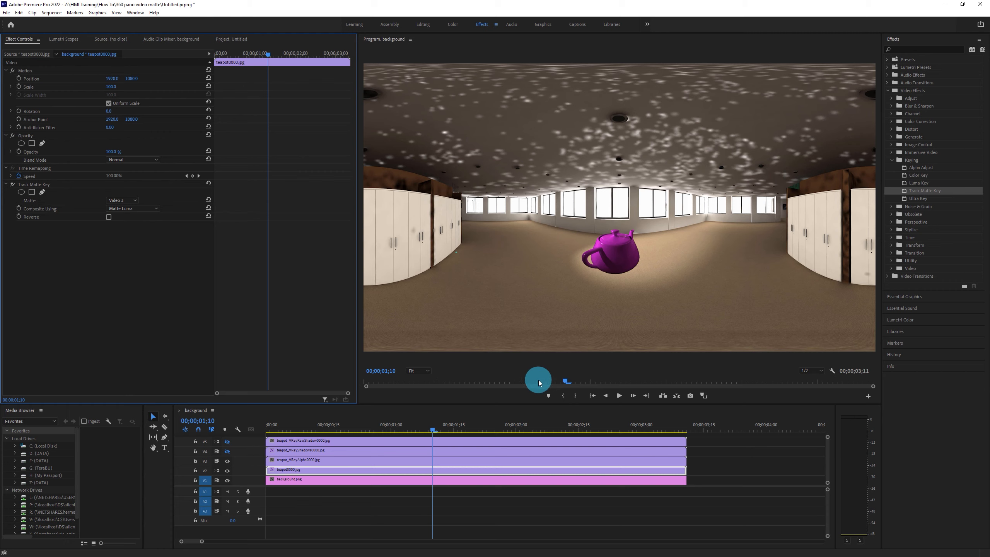
{"action": "left_click_drag", "start_coordinate": [433, 430], "coordinate": [391, 435]}
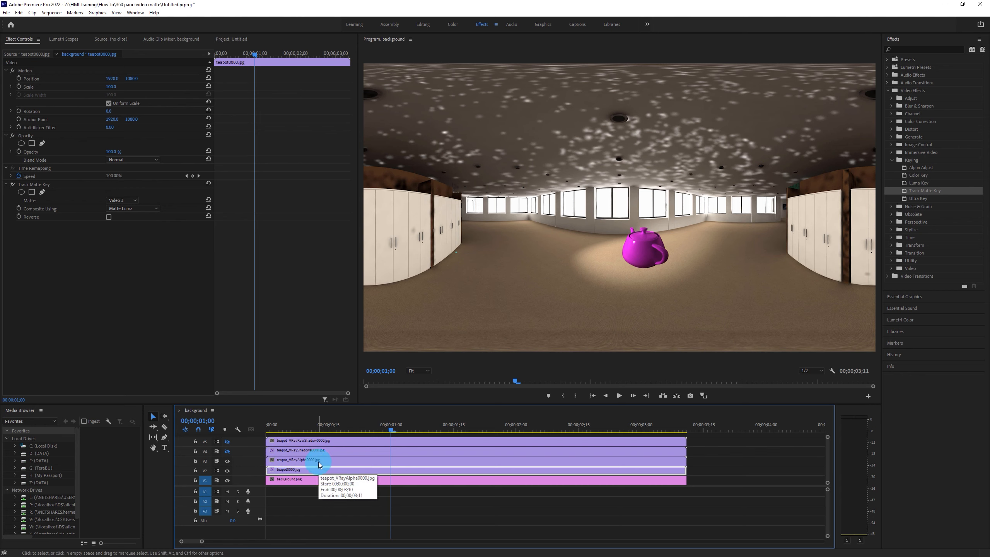
{"action": "left_click", "coordinate": [229, 461]}
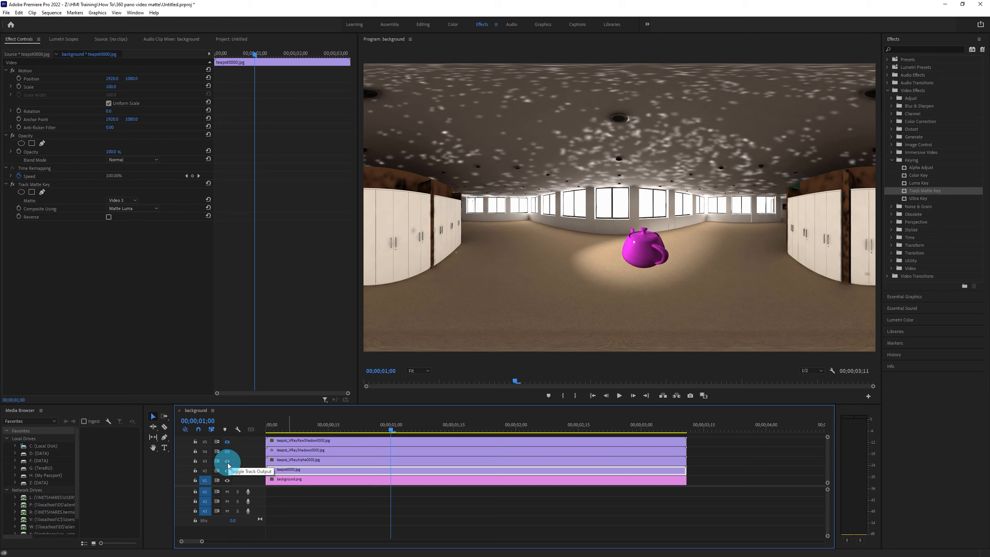
{"action": "left_click", "coordinate": [311, 469]}
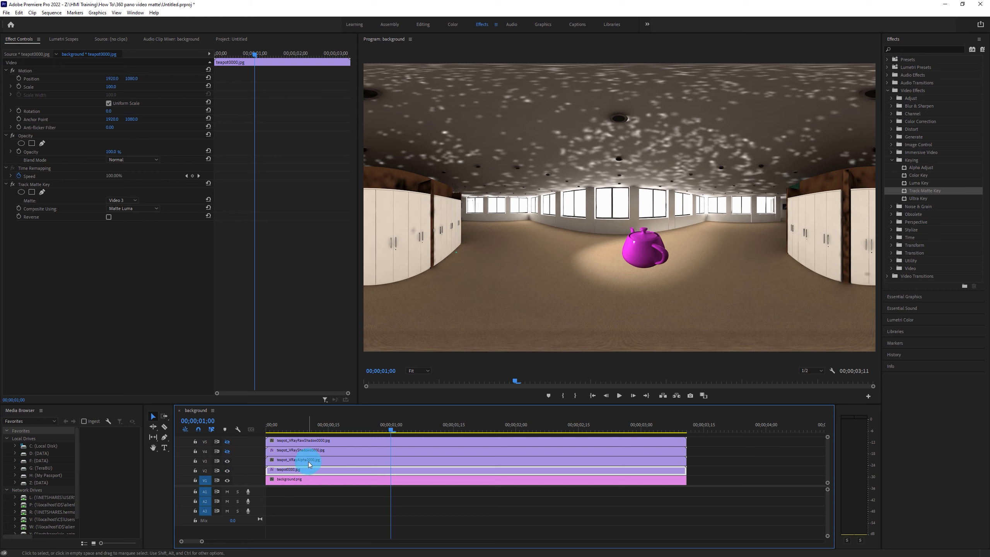
- Remove the Track Matte Key effect from the teapot_VRayShadows0000.jpg clip on track V4
{"action": "left_click", "coordinate": [321, 451]}
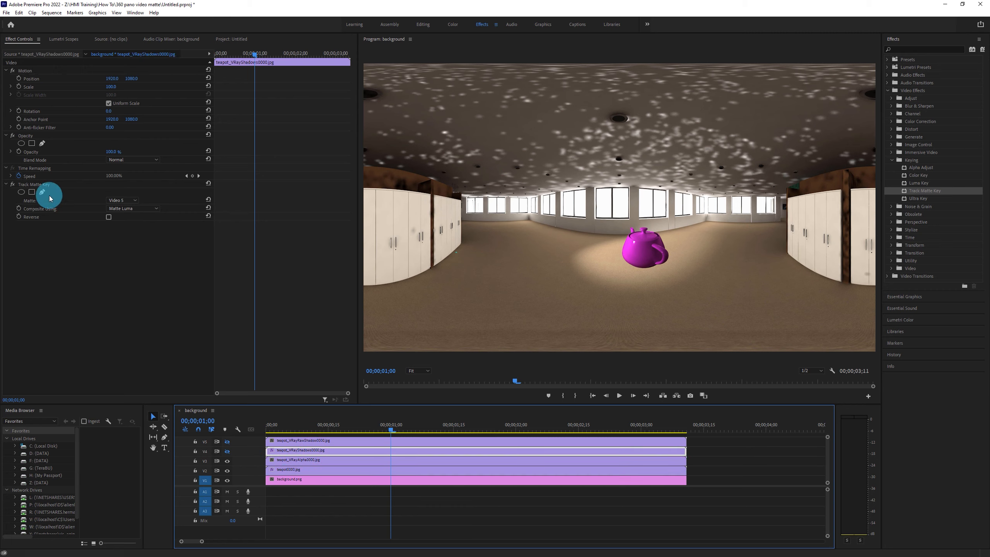
{"action": "left_click", "coordinate": [38, 183]}
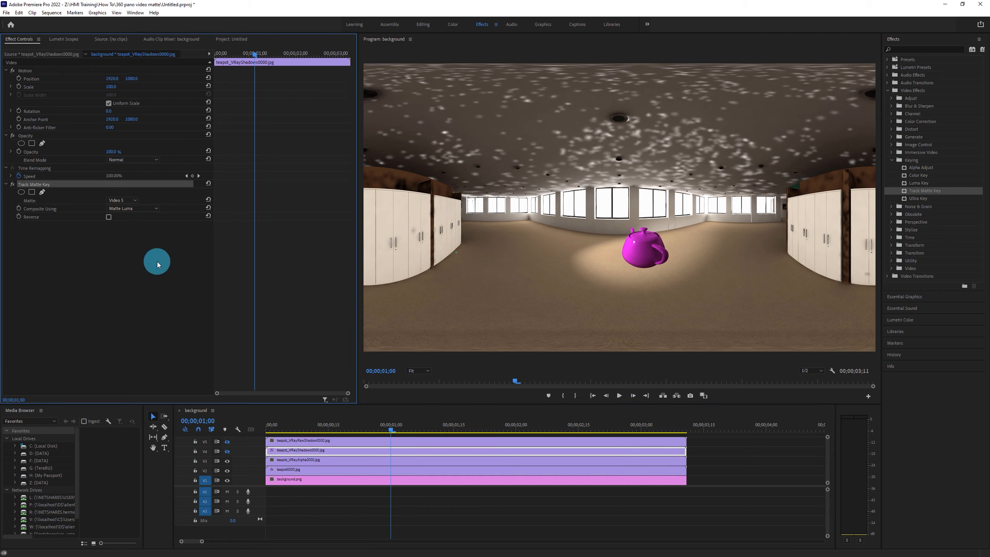
{"action": "right_click", "coordinate": [42, 187]}
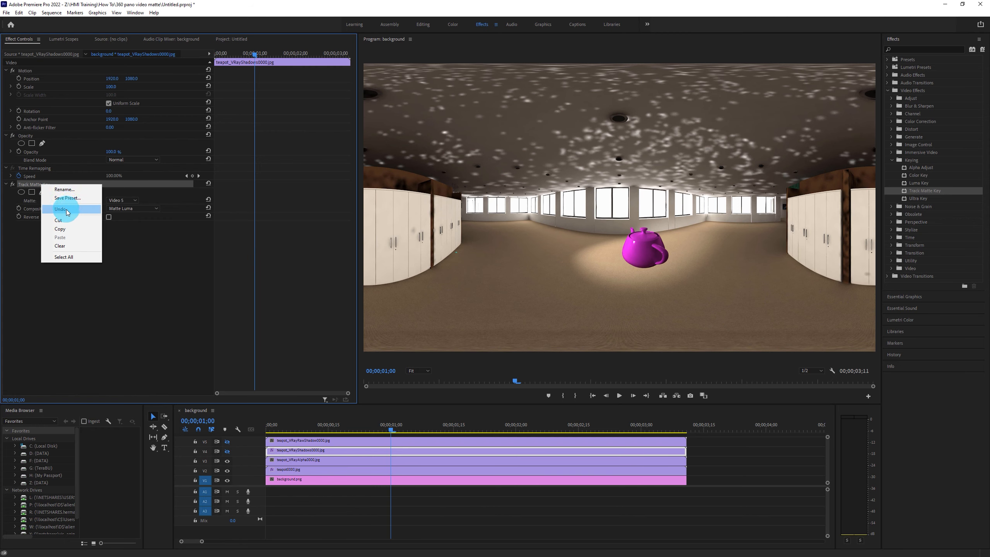
{"action": "left_click", "coordinate": [68, 244]}
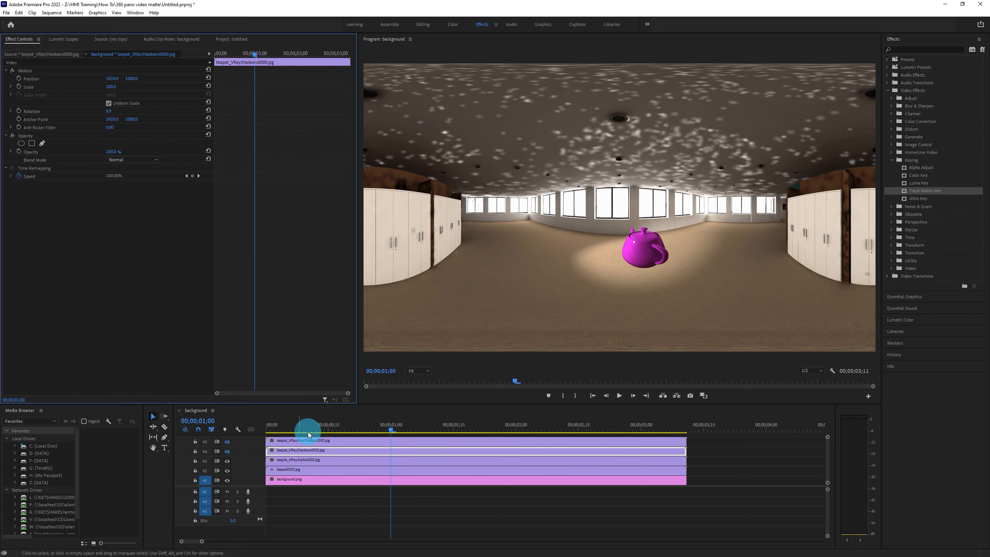
- Show the V4 shadows and V5 raw shadow tracks, previewing their frames at 00;00;01;12 and 00;00;01;02
{"action": "left_click", "coordinate": [227, 452]}
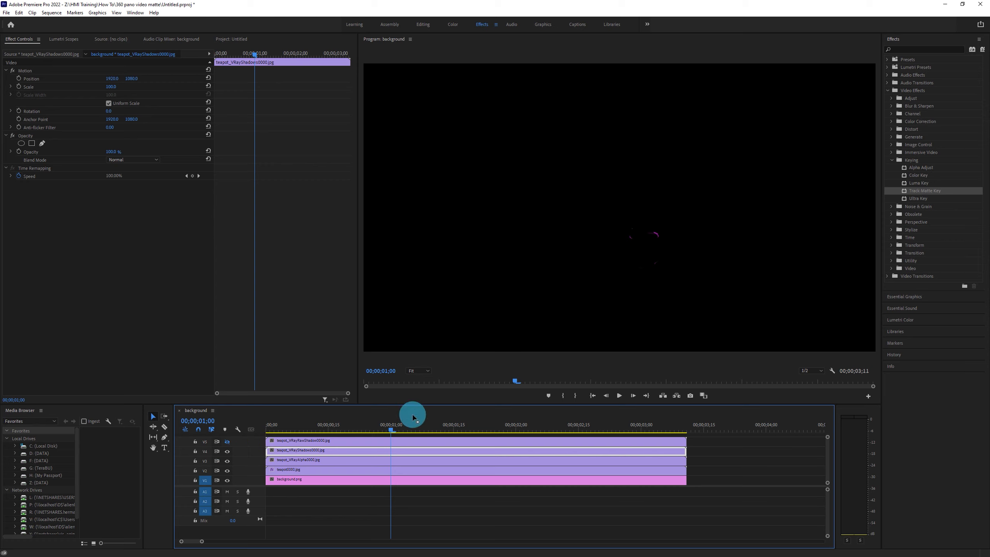
{"action": "left_click_drag", "start_coordinate": [392, 426], "coordinate": [441, 460]}
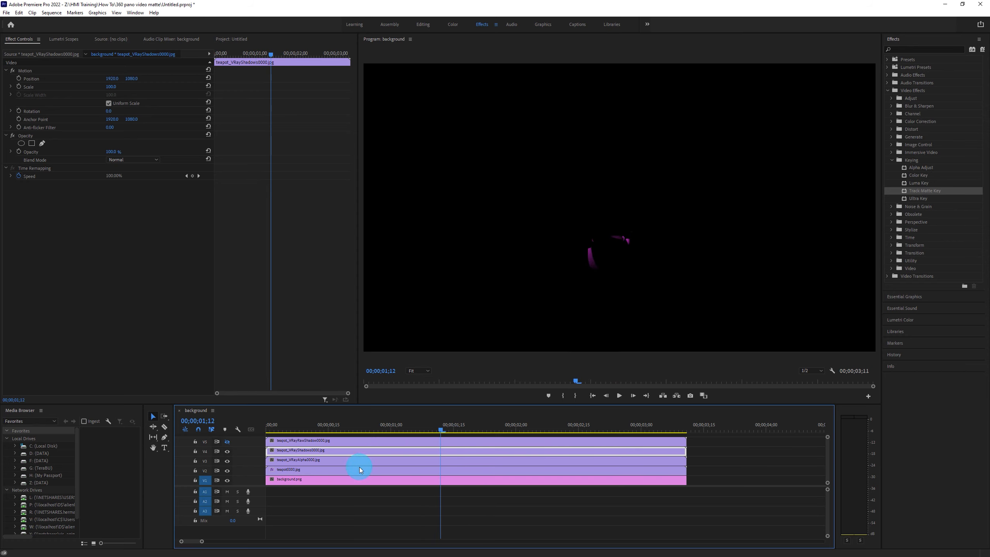
{"action": "left_click", "coordinate": [335, 443]}
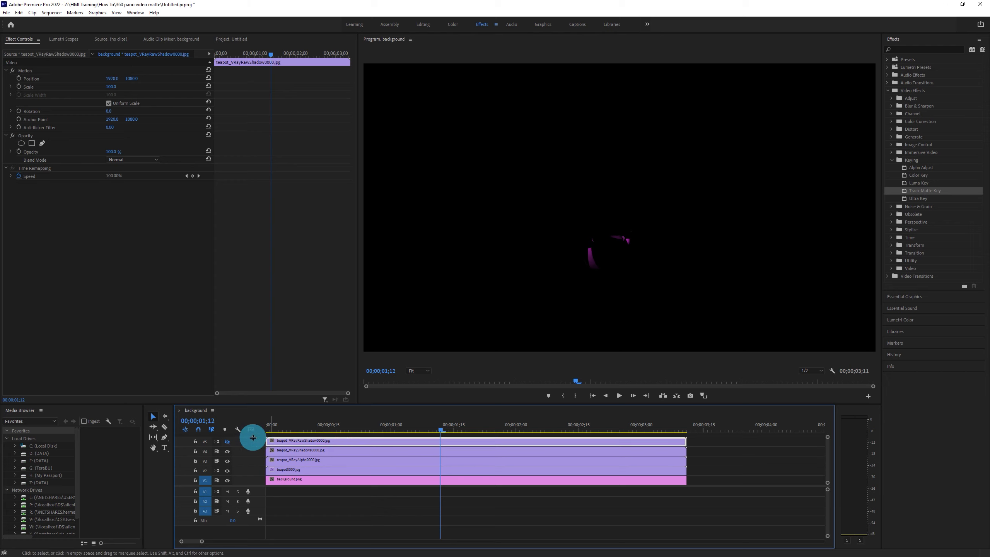
{"action": "left_click", "coordinate": [227, 441]}
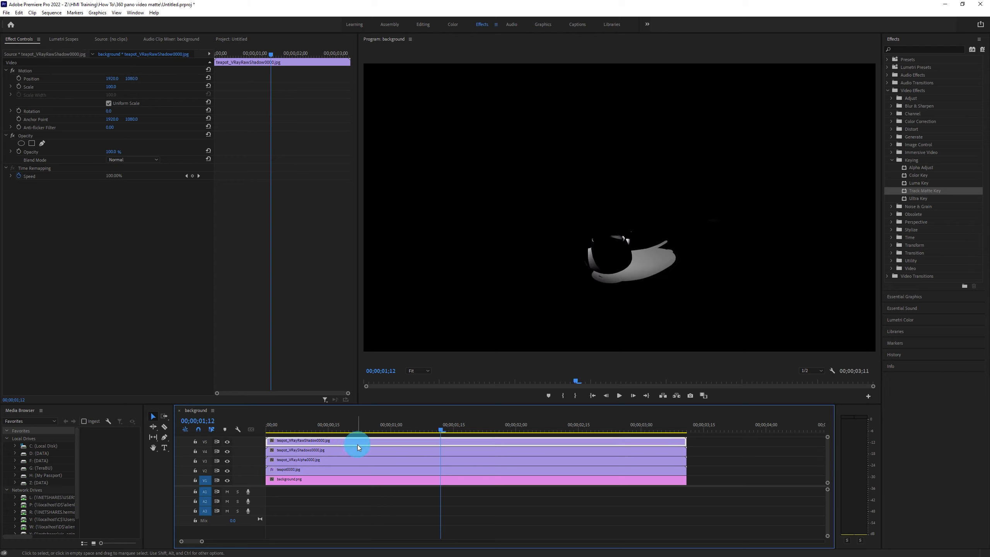
{"action": "left_click_drag", "start_coordinate": [439, 429], "coordinate": [402, 463]}
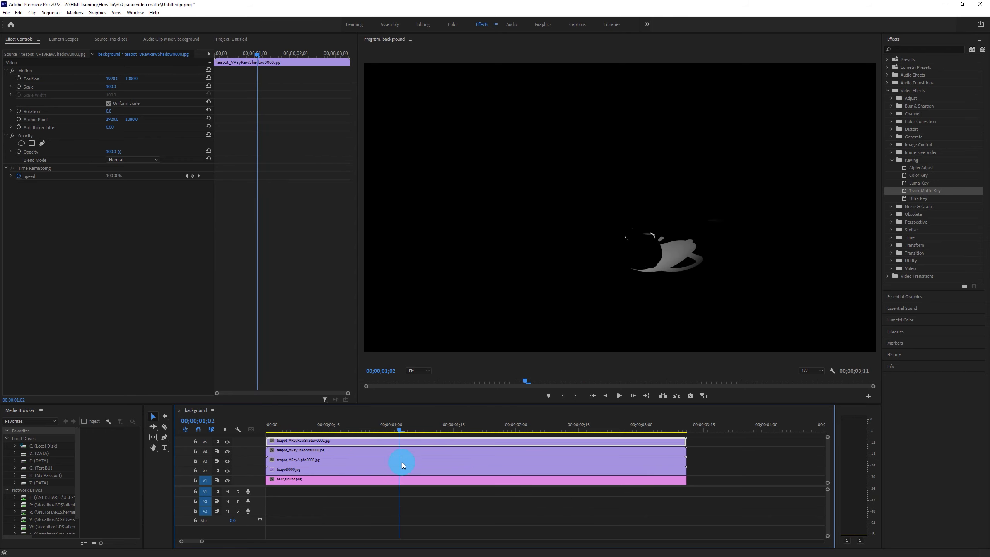
- Apply Track Matte Key to the teapot_VRayShadows0000.jpg clip, compositing with Matte Luma and using Video 5 as the matte
{"action": "left_click", "coordinate": [340, 449]}
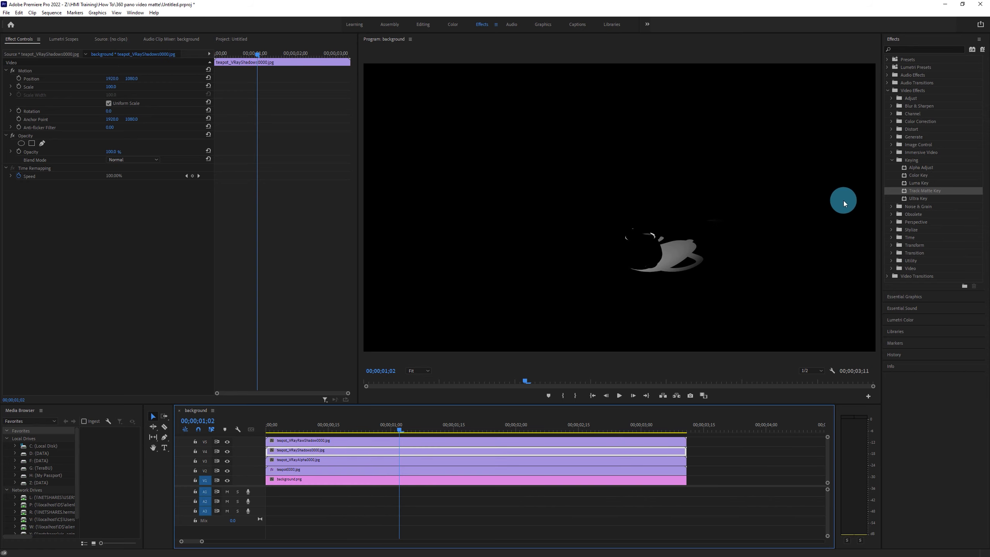
{"action": "left_click", "coordinate": [909, 190]}
{"action": "left_click_drag", "start_coordinate": [324, 431], "coordinate": [320, 453]}
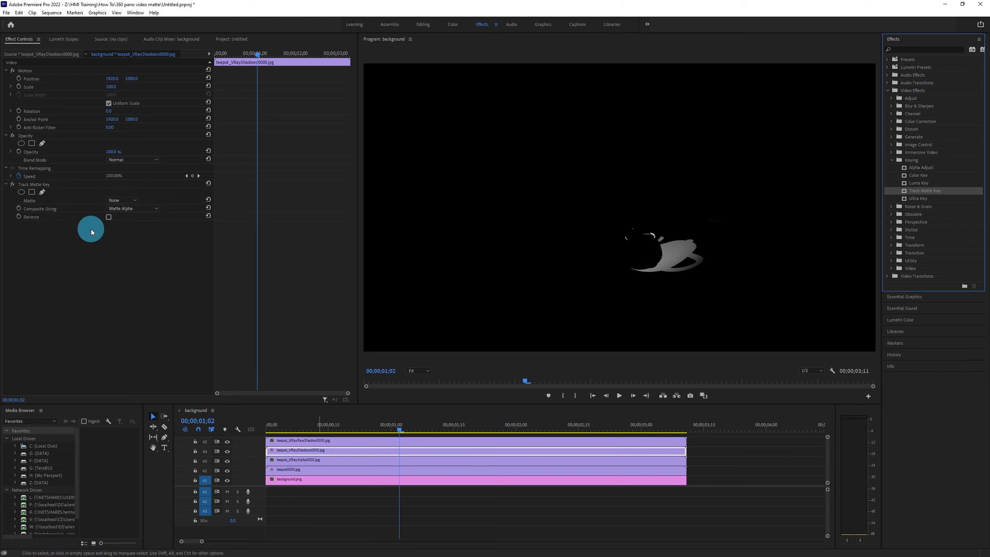
{"action": "left_click", "coordinate": [131, 208]}
{"action": "left_click", "coordinate": [129, 224]}
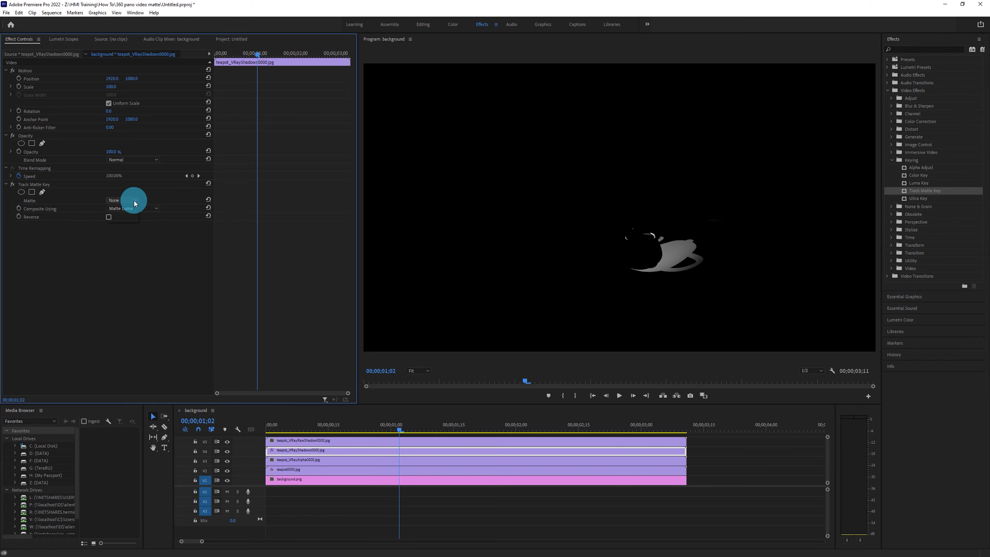
{"action": "left_click", "coordinate": [135, 201]}
{"action": "left_click", "coordinate": [127, 218]}
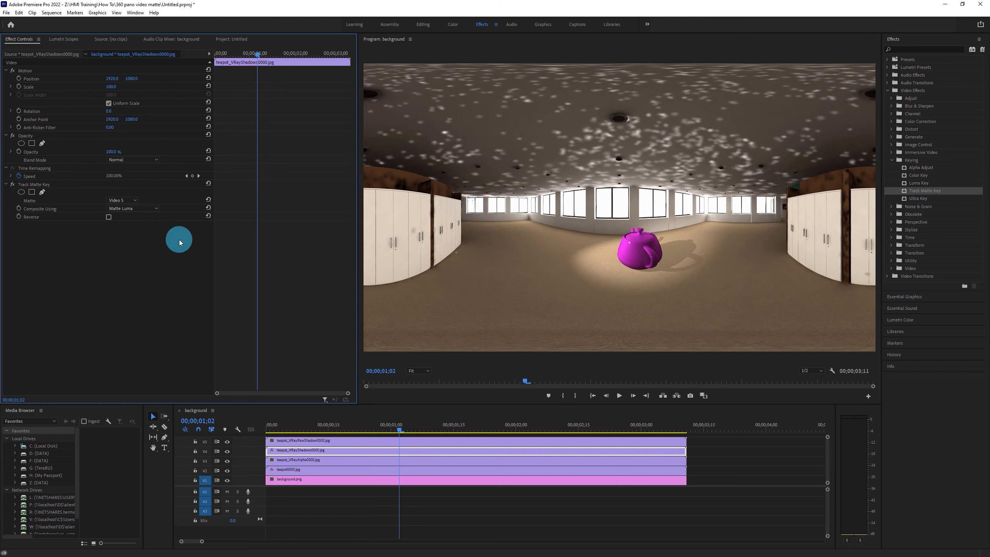
- Scrub the composited sequence between 00;00;00;17 and 00;00;02;04 to check the teapot and its shadow, ending at 00;00;01;03
{"action": "left_click_drag", "start_coordinate": [402, 431], "coordinate": [370, 443]}
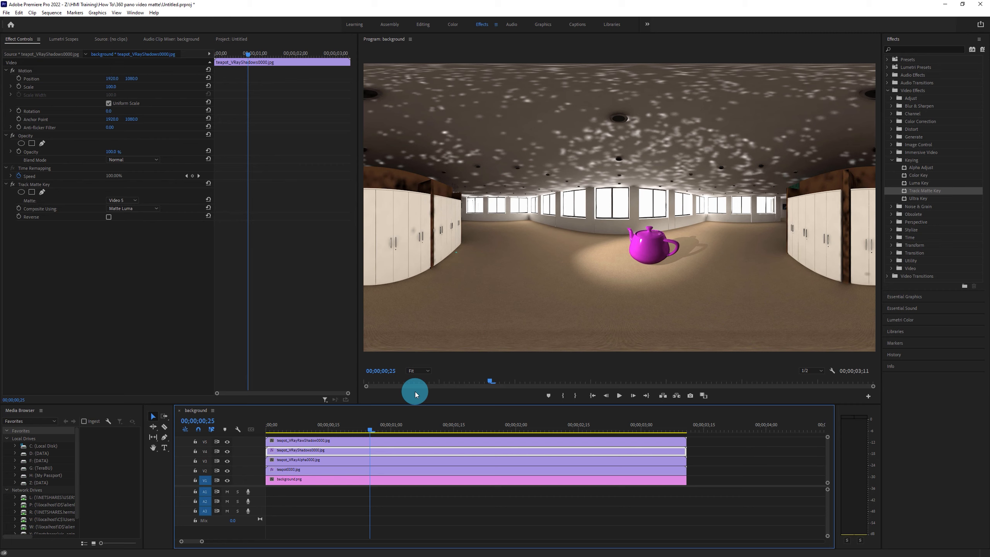
{"action": "left_click_drag", "start_coordinate": [370, 429], "coordinate": [521, 474]}
{"action": "left_click_drag", "start_coordinate": [419, 501], "coordinate": [396, 497]}
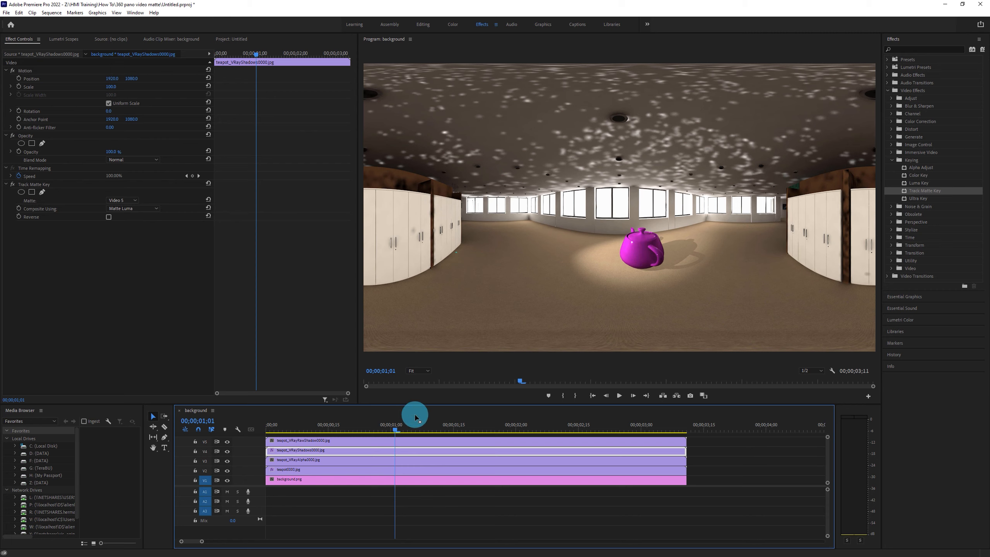
{"action": "left_click_drag", "start_coordinate": [400, 430], "coordinate": [571, 453]}
{"action": "left_click_drag", "start_coordinate": [557, 495], "coordinate": [532, 491]}
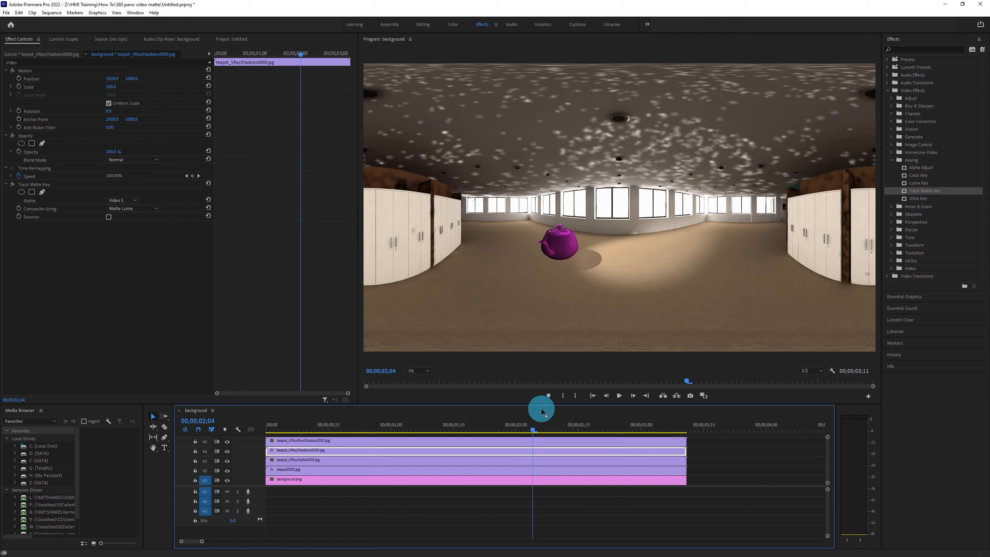
{"action": "left_click_drag", "start_coordinate": [533, 430], "coordinate": [449, 436]}
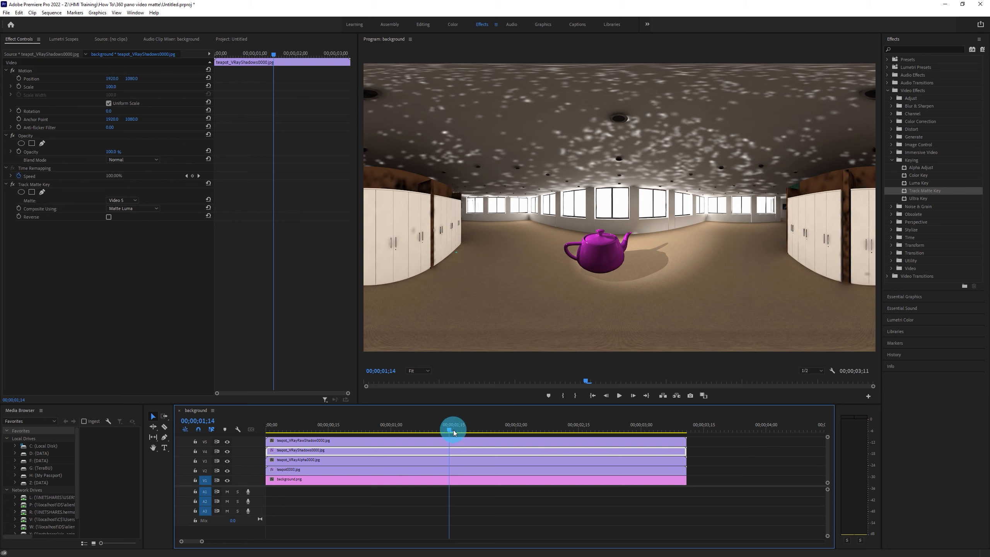
{"action": "left_click_drag", "start_coordinate": [454, 430], "coordinate": [338, 416]}
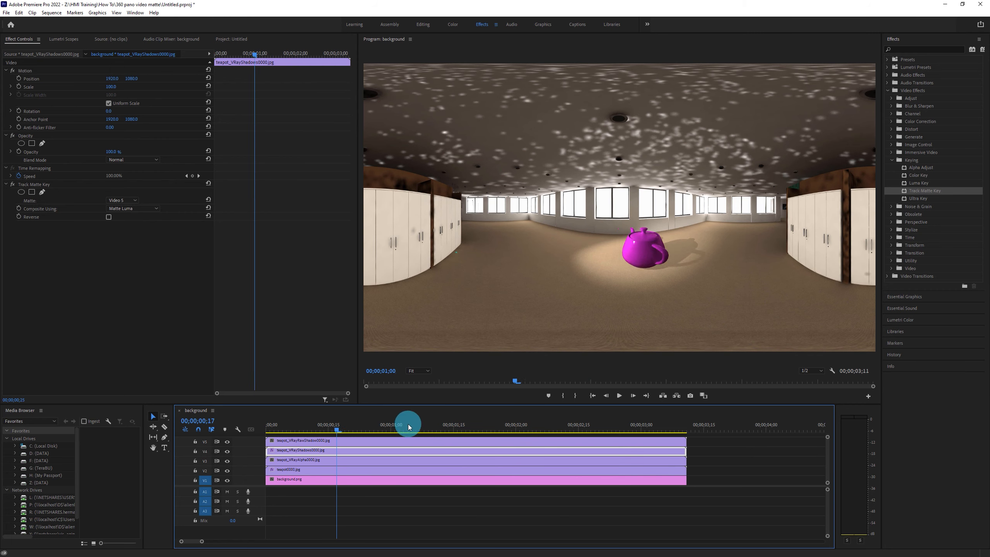
{"action": "left_click_drag", "start_coordinate": [408, 424], "coordinate": [405, 445]}
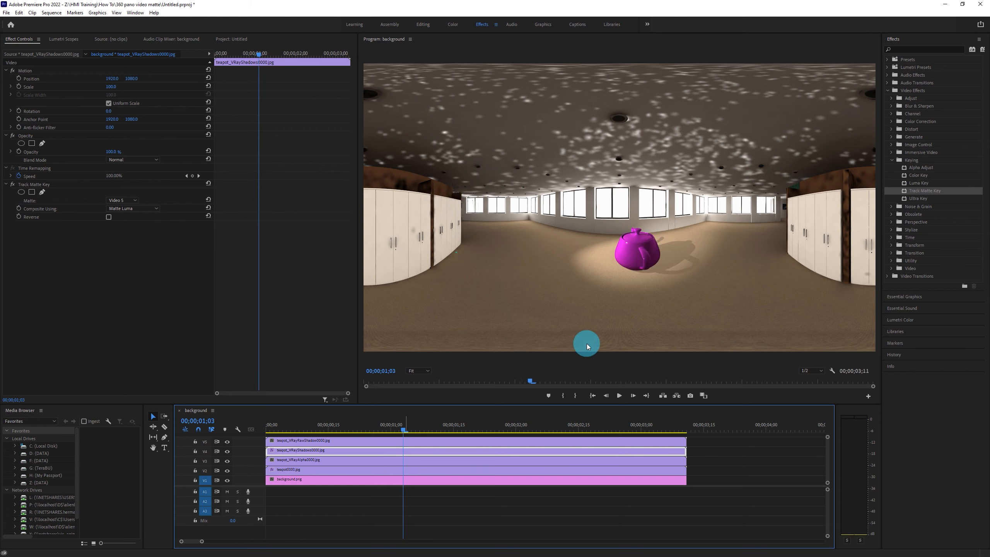
- Open the media export settings for the sequence and review the H.264 video and multiplexer options and the output preview
{"action": "left_click", "coordinate": [7, 13]}
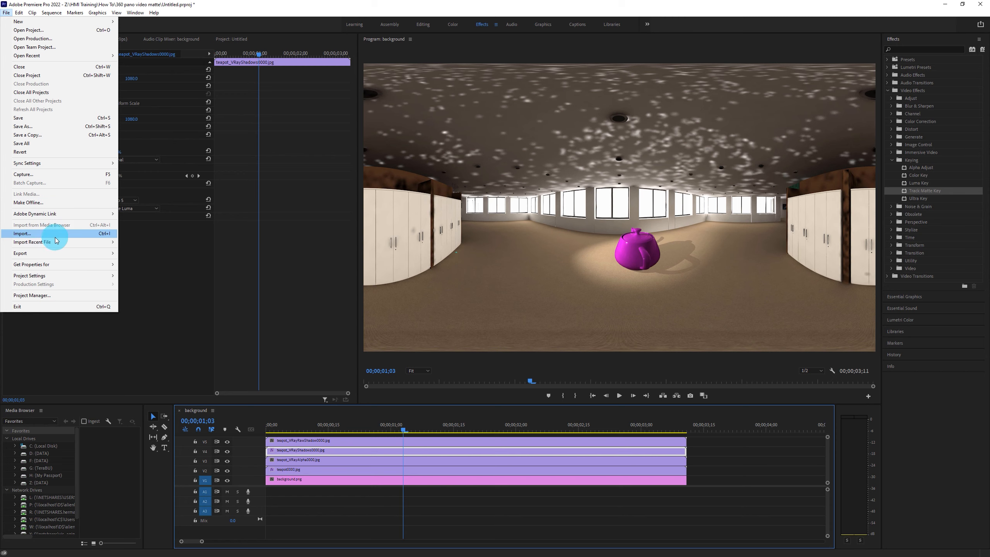
{"action": "mouse_move", "coordinate": [66, 253]}
{"action": "left_click", "coordinate": [126, 253]}
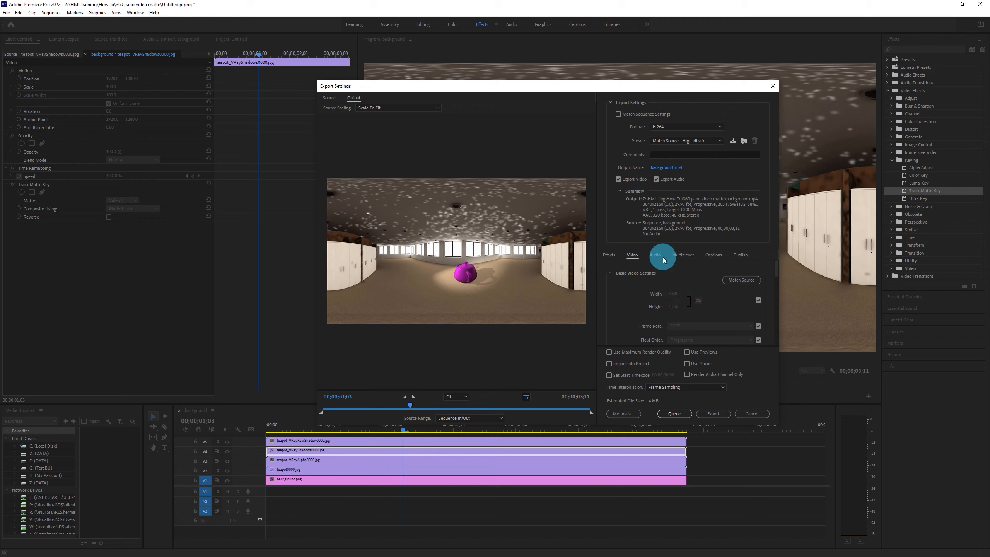
{"action": "scroll", "coordinate": [690, 279], "scroll_direction": "down", "scroll_amount": 2}
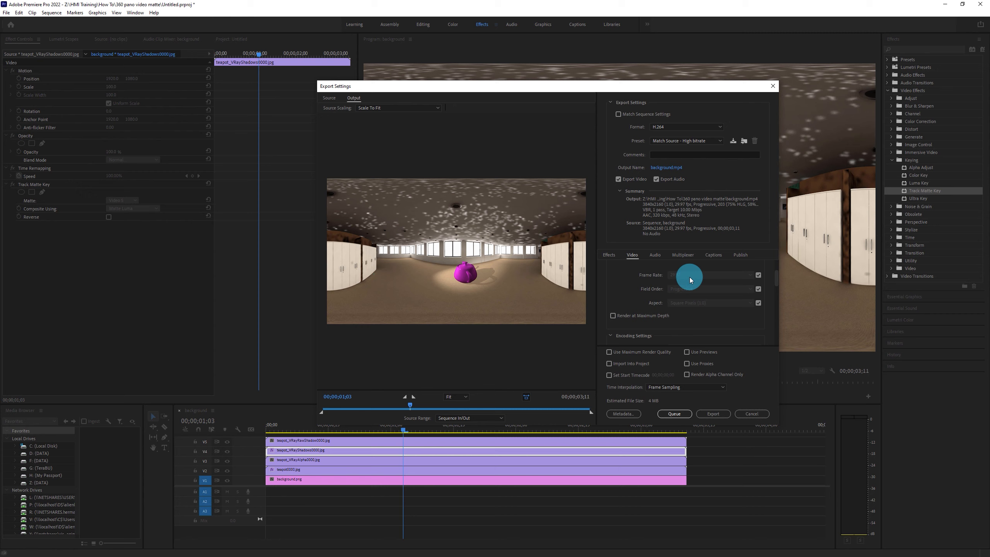
{"action": "left_click", "coordinate": [689, 255]}
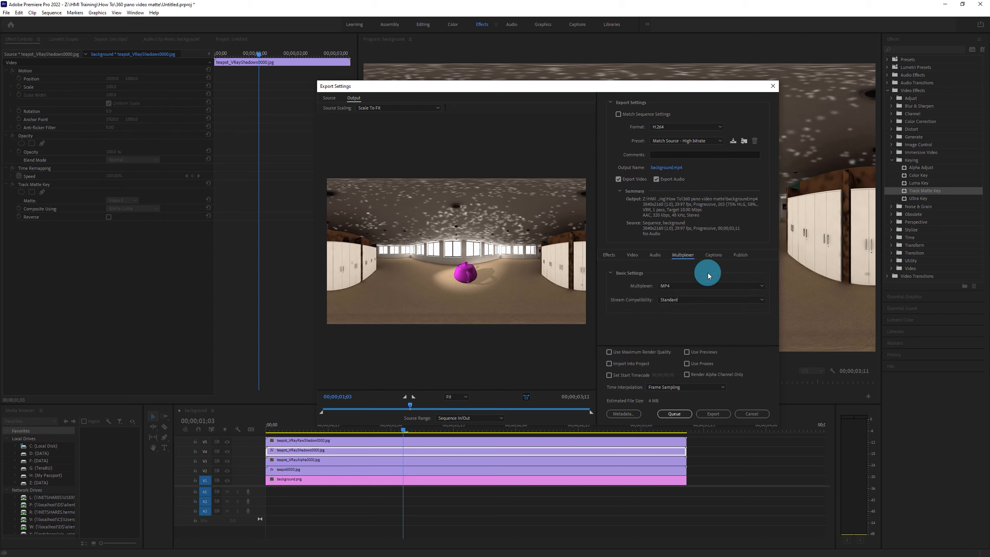
{"action": "left_click", "coordinate": [631, 256]}
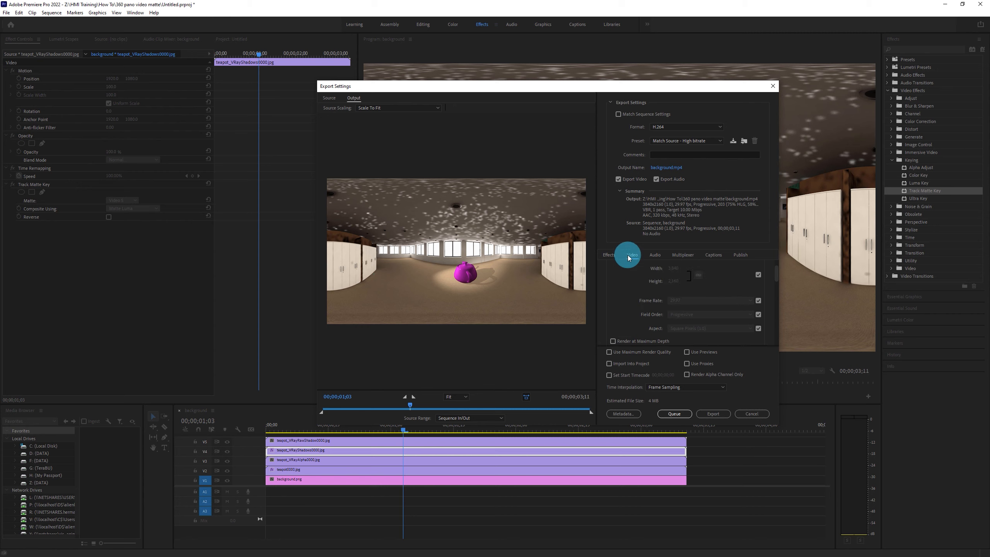
{"action": "scroll", "coordinate": [627, 288], "scroll_direction": "down", "scroll_amount": 4}
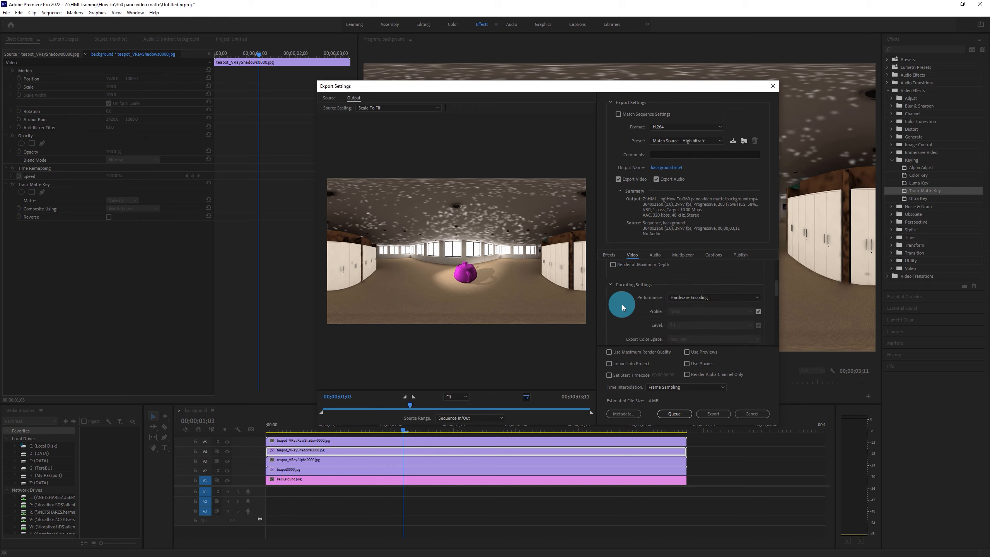
{"action": "scroll", "coordinate": [621, 299], "scroll_direction": "down", "scroll_amount": 5}
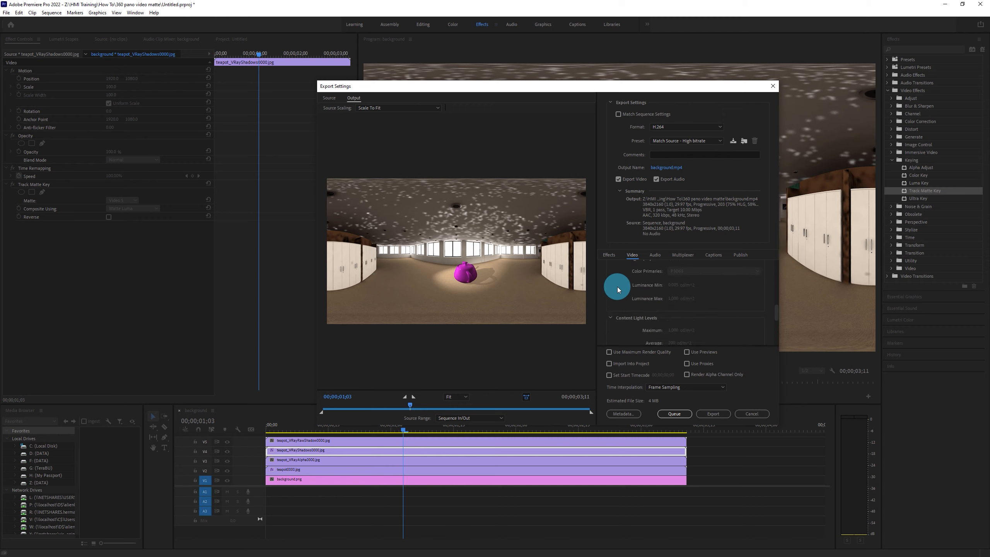
{"action": "scroll", "coordinate": [639, 285], "scroll_direction": "up", "scroll_amount": 8}
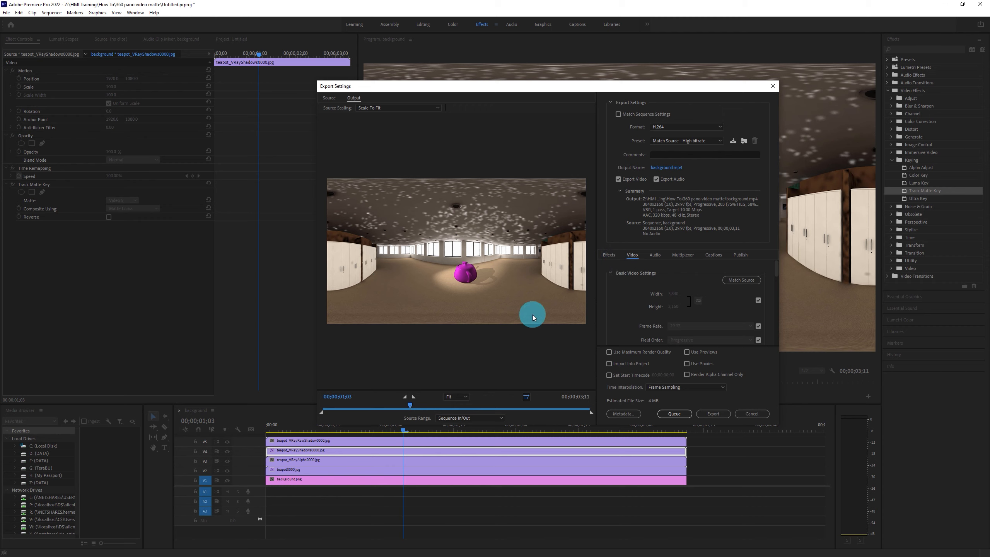
{"action": "left_click_drag", "start_coordinate": [410, 406], "coordinate": [428, 424]}
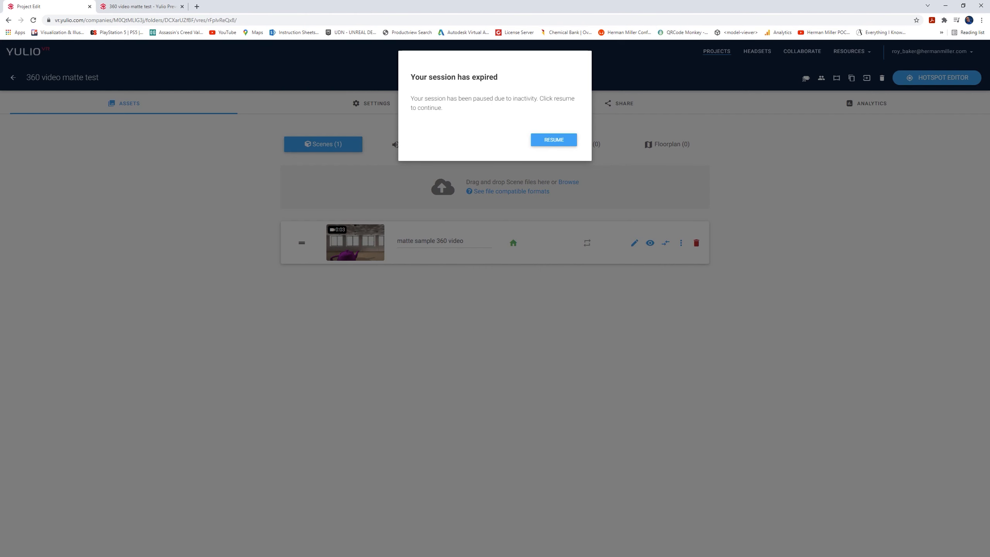
- Resume the Yulio project session in the browser and locate matte sample 360 video.mp4 in the 360 pano video matte folder
{"action": "left_click", "coordinate": [572, 139]}
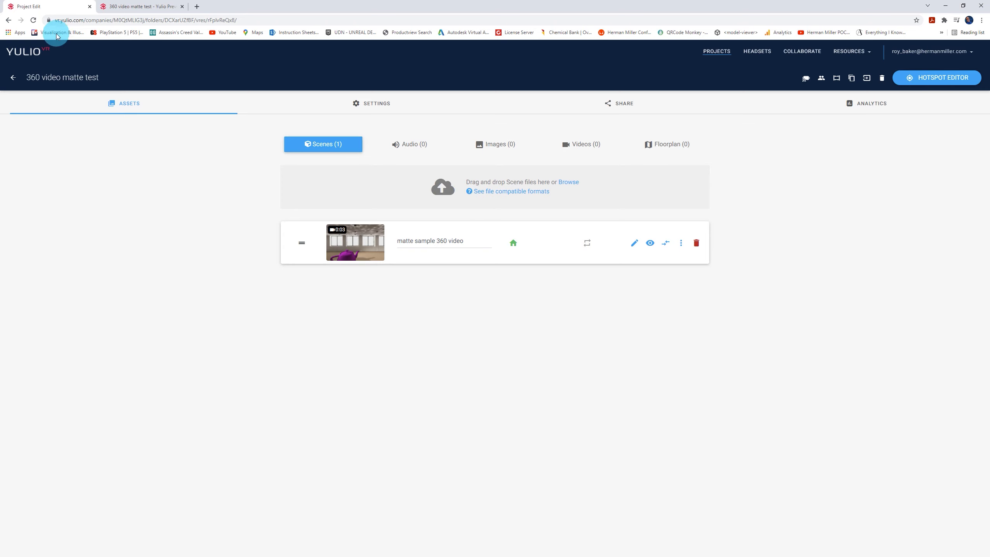
{"action": "key", "text": "alt+Tab"}
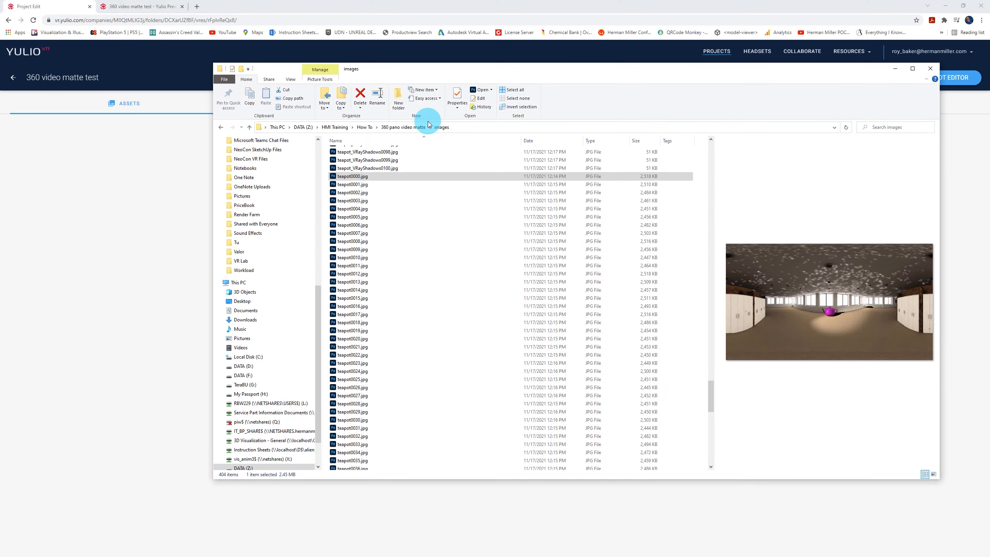
{"action": "left_click", "coordinate": [393, 127]}
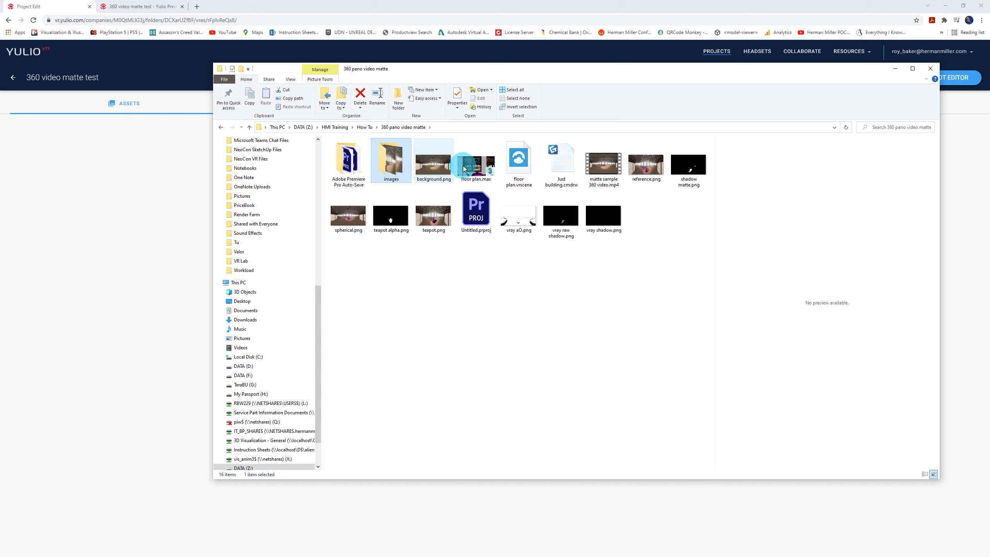
{"action": "left_click", "coordinate": [602, 167]}
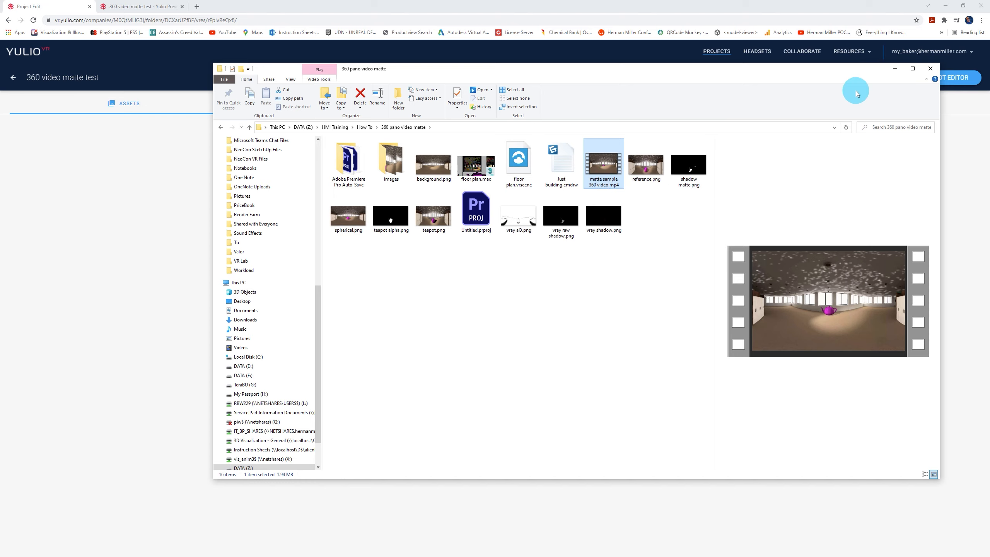
{"action": "left_click", "coordinate": [895, 69]}
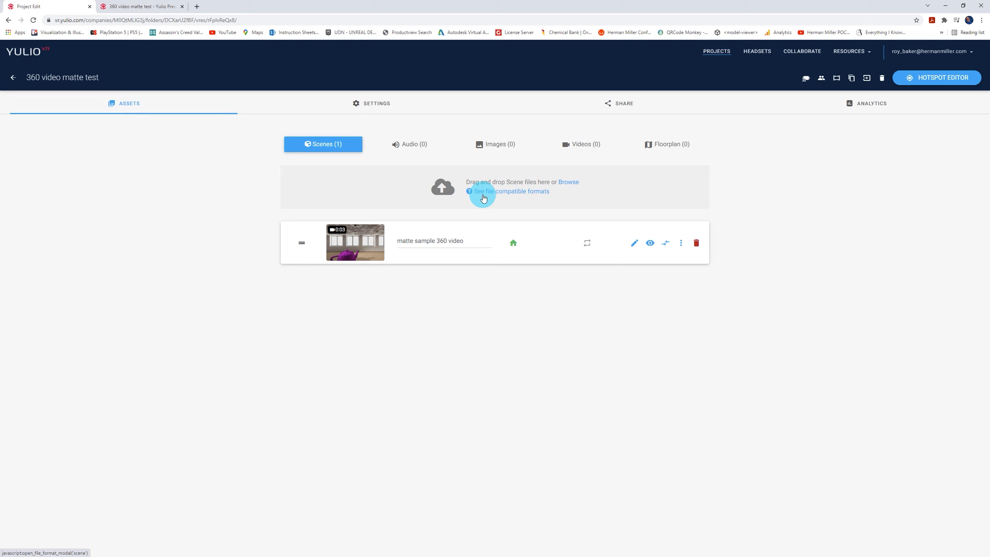
- Check the file size of matte sample 360 video.mp4 in its file properties and return to the Yulio project
{"action": "key", "text": "alt+Tab"}
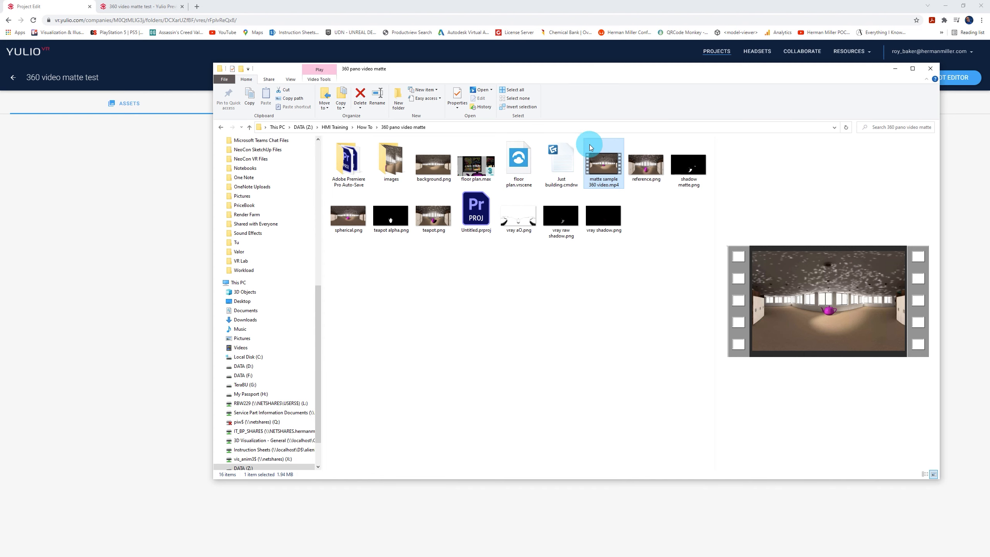
{"action": "right_click", "coordinate": [597, 161]}
{"action": "left_click", "coordinate": [526, 308]}
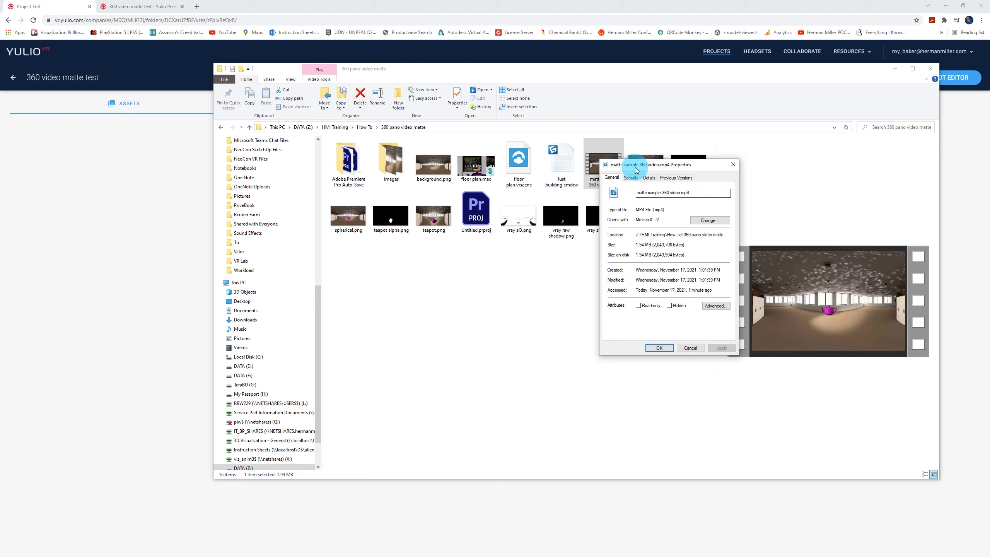
{"action": "left_click_drag", "start_coordinate": [630, 165], "coordinate": [442, 195]}
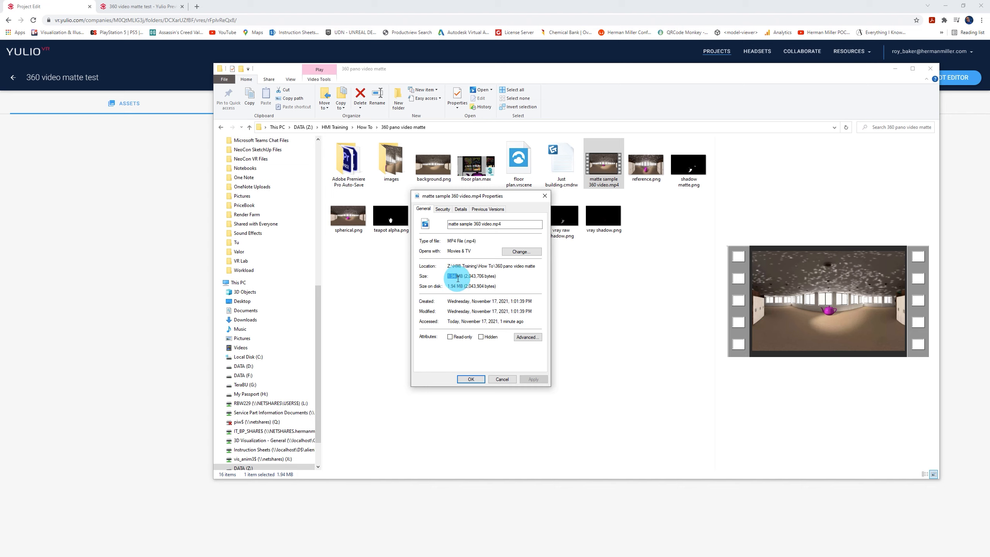
{"action": "left_click", "coordinate": [508, 381]}
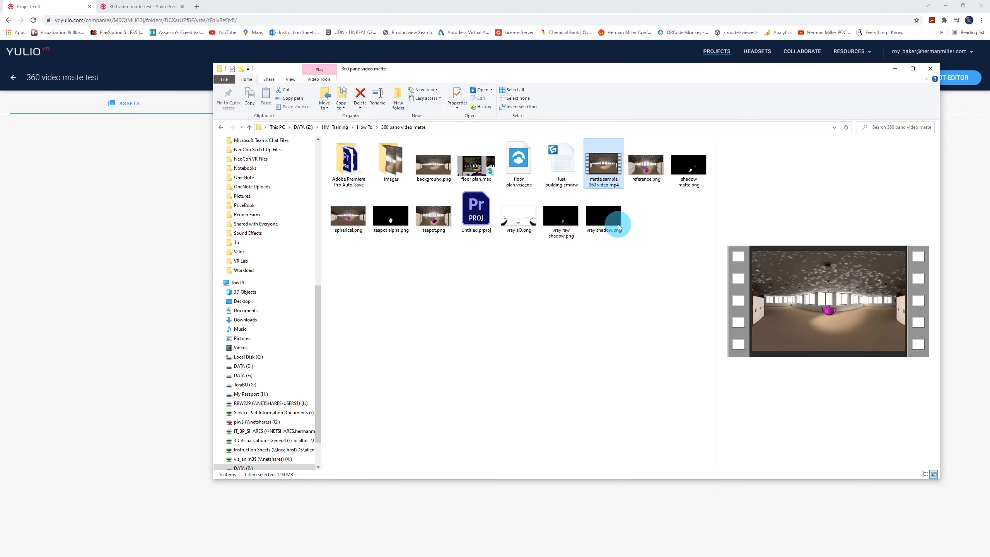
{"action": "left_click", "coordinate": [895, 68]}
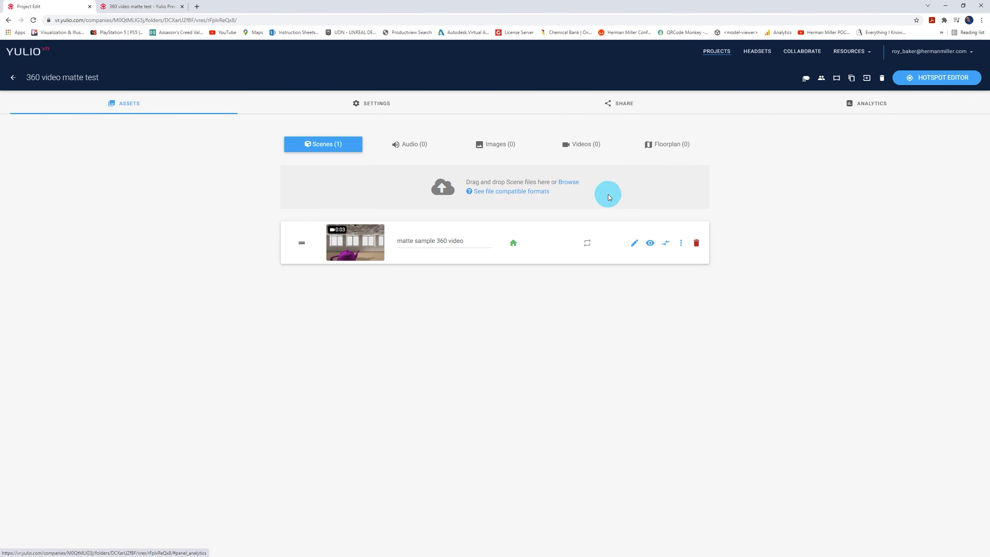
- Preview the matte sample 360 video scene in Yulio and return to the project's assets
{"action": "left_click", "coordinate": [358, 246]}
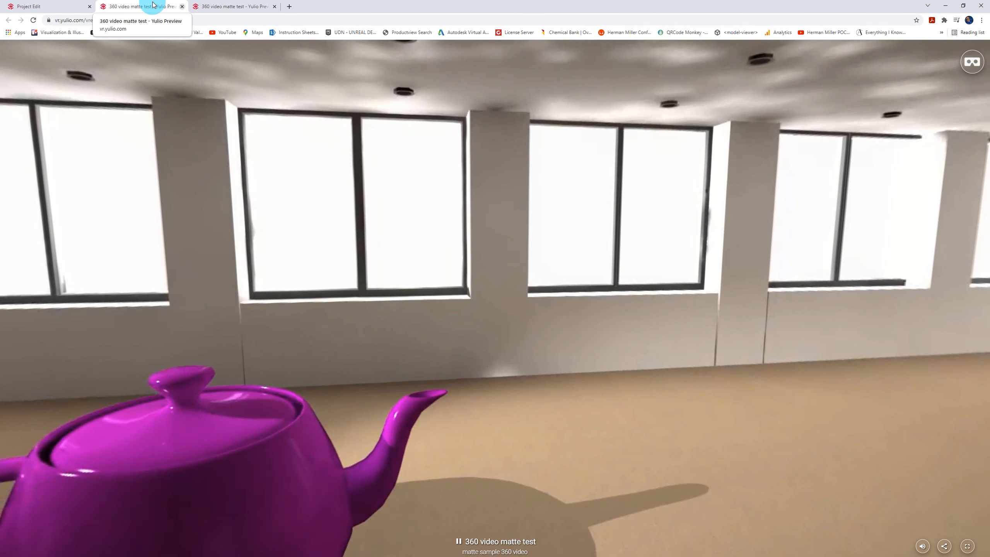
{"action": "left_click", "coordinate": [50, 6]}
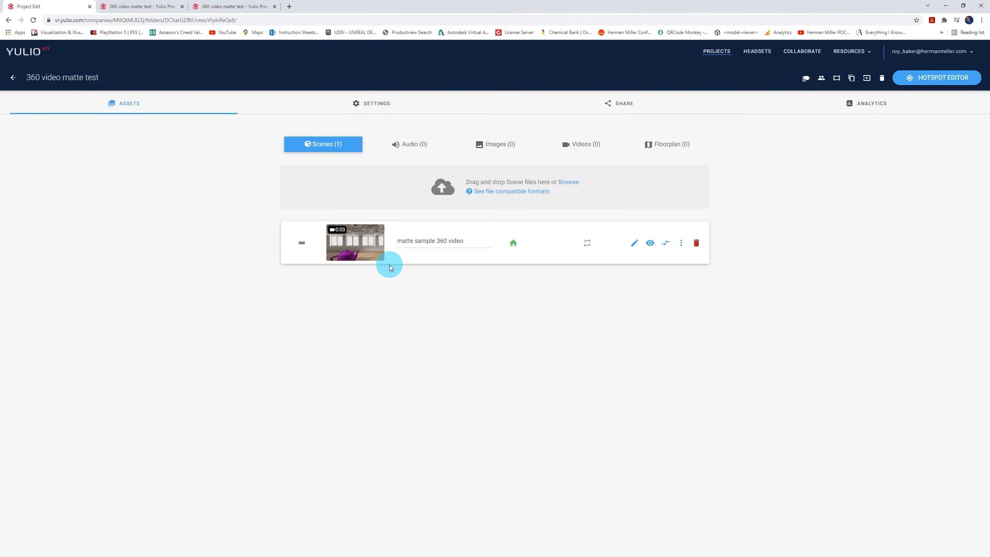
{"action": "left_click", "coordinate": [681, 247]}
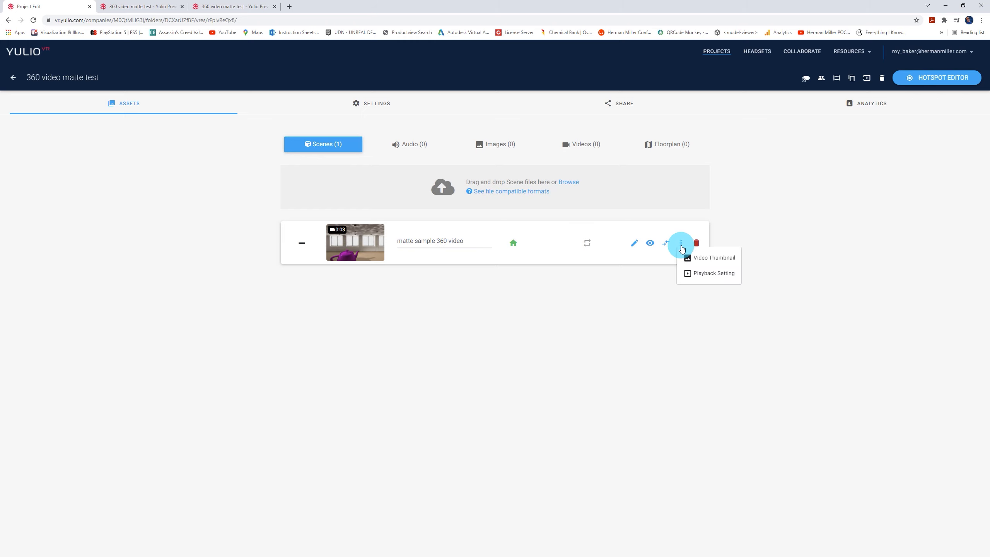
{"action": "left_click", "coordinate": [719, 277]}
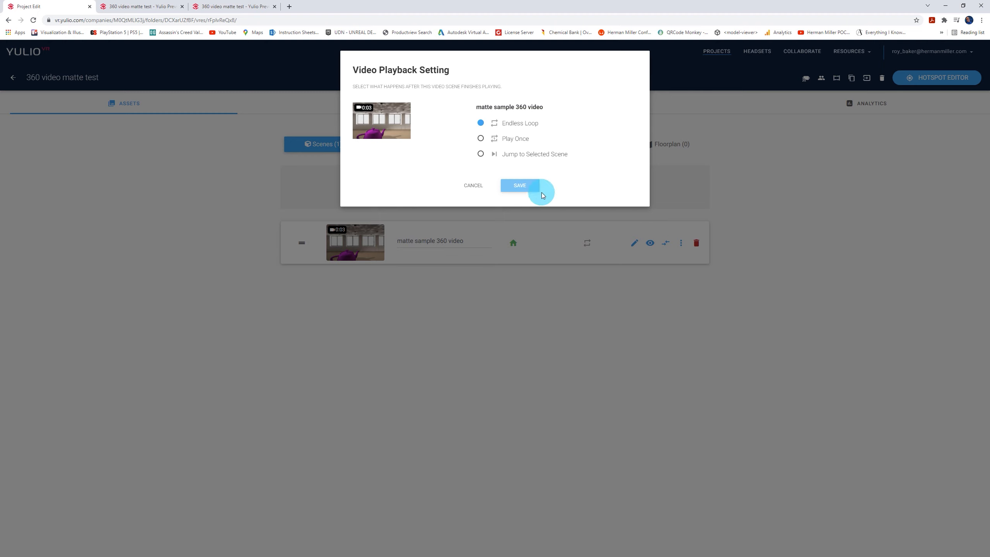
{"action": "left_click", "coordinate": [468, 185]}
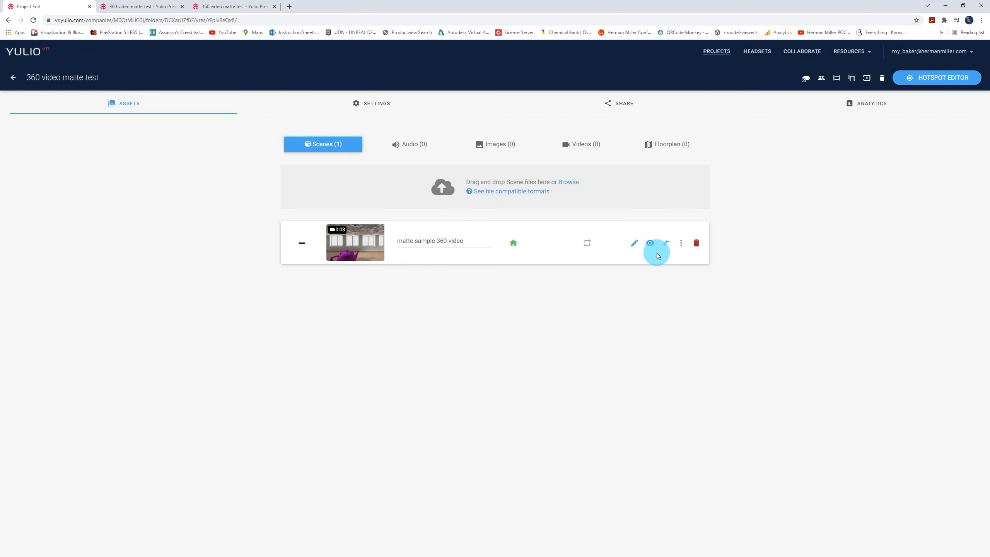
- Explore the playback options of the matte sample 360 video scene, selecting Play Once and Jump to Selected Scene
{"action": "left_click", "coordinate": [681, 246]}
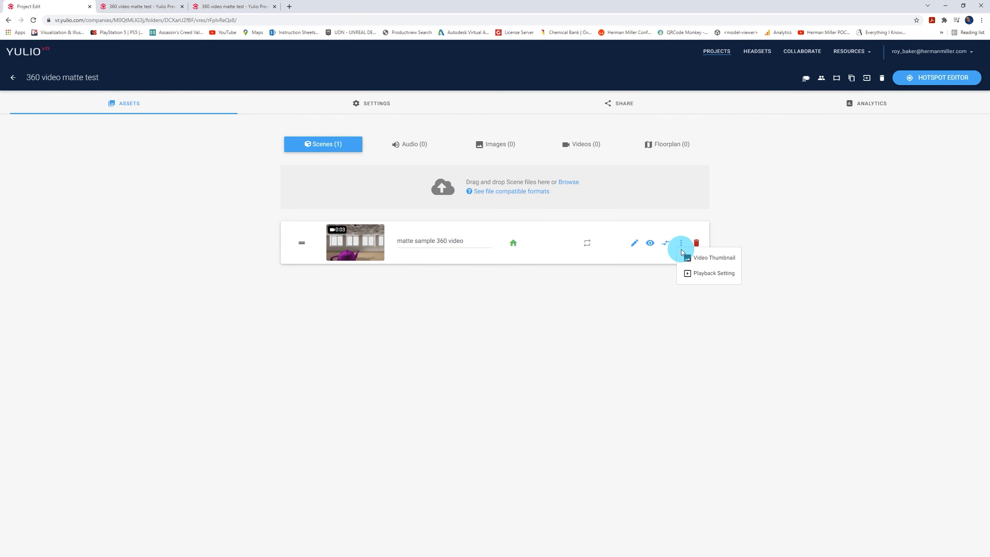
{"action": "left_click", "coordinate": [697, 273]}
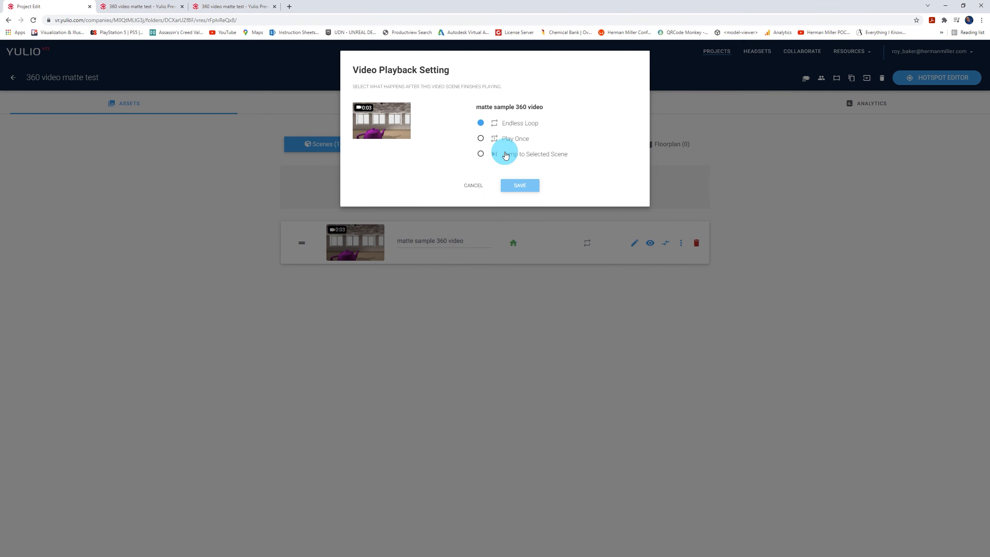
{"action": "left_click", "coordinate": [483, 125]}
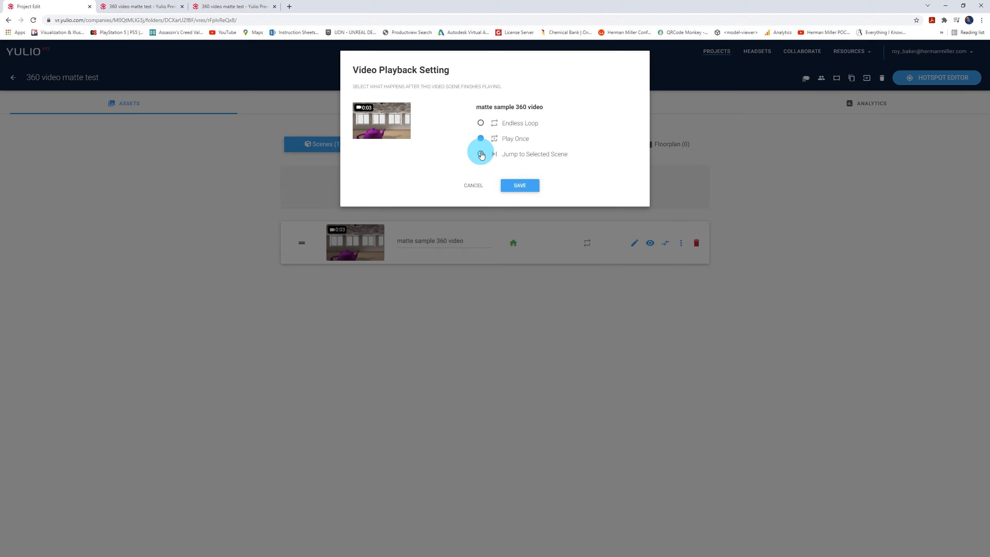
{"action": "left_click", "coordinate": [482, 154]}
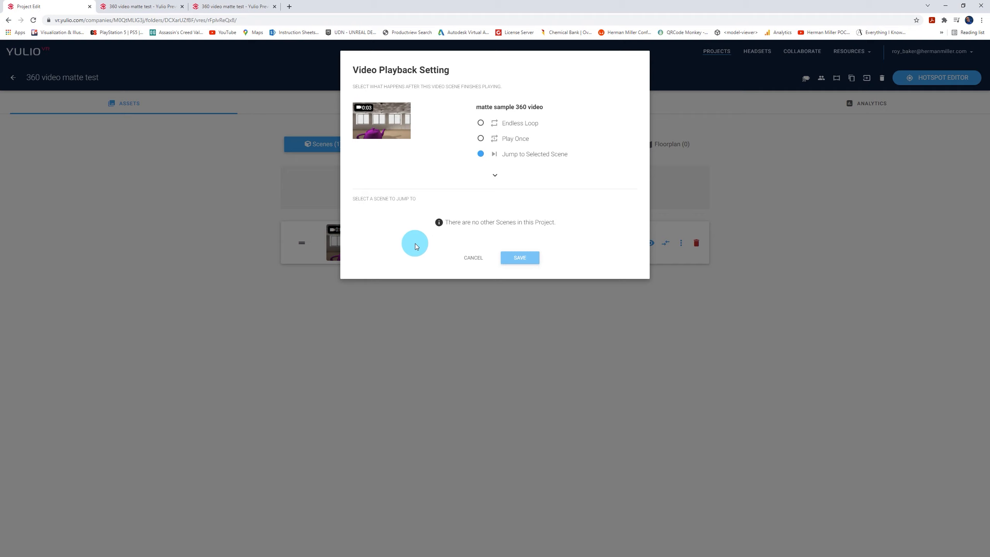